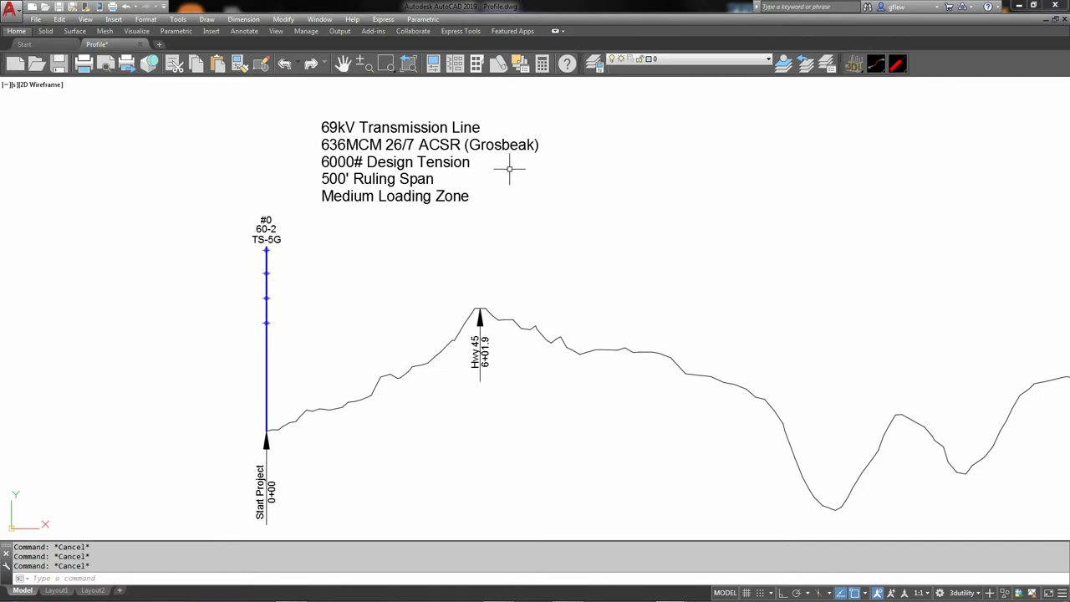
# Step: Turn off the ProjDesc layer to hide the 69kV project description text
pyautogui.click(769, 59)
pyautogui.click(613, 114)
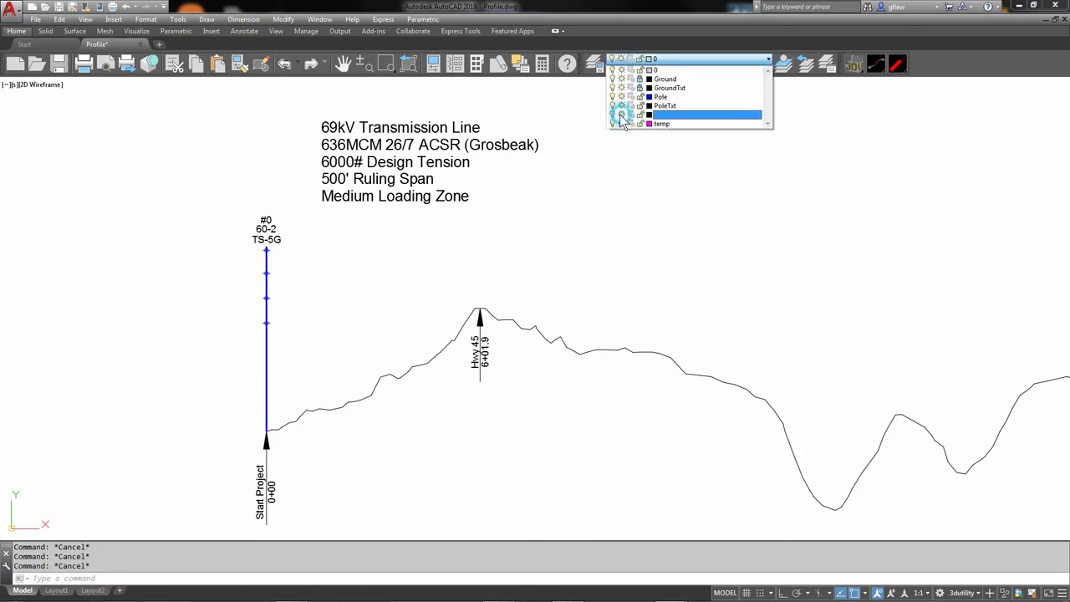
pyautogui.click(562, 157)
# Step: Zoom out and pan so the full ground profile and its pole markers are centred
pyautogui.scroll(-4, 544, 157)
pyautogui.moveTo(404, 173); pyautogui.dragTo(146, 194, button='middle')
pyautogui.scroll(-2, 145, 193)
pyautogui.moveTo(520, 165); pyautogui.dragTo(410, 184, button='middle')
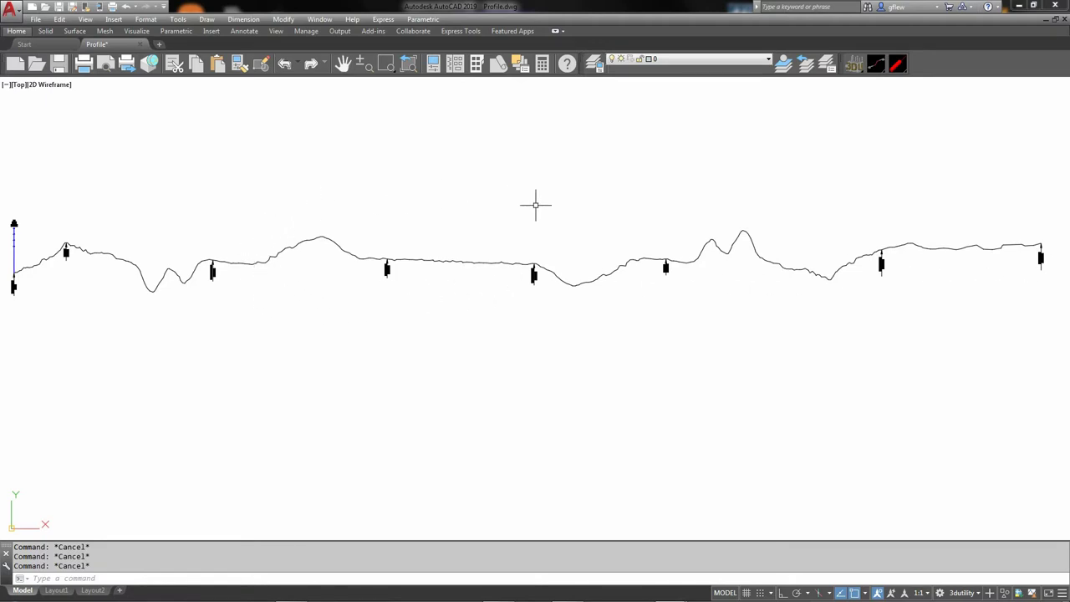
# Step: Restore the saved named view 's' with -VIEW and switch on the drawing grid
pyautogui.write('-view')
pyautogui.press('Return')
pyautogui.write('restore:')
pyautogui.press('Return')
pyautogui.write('x')
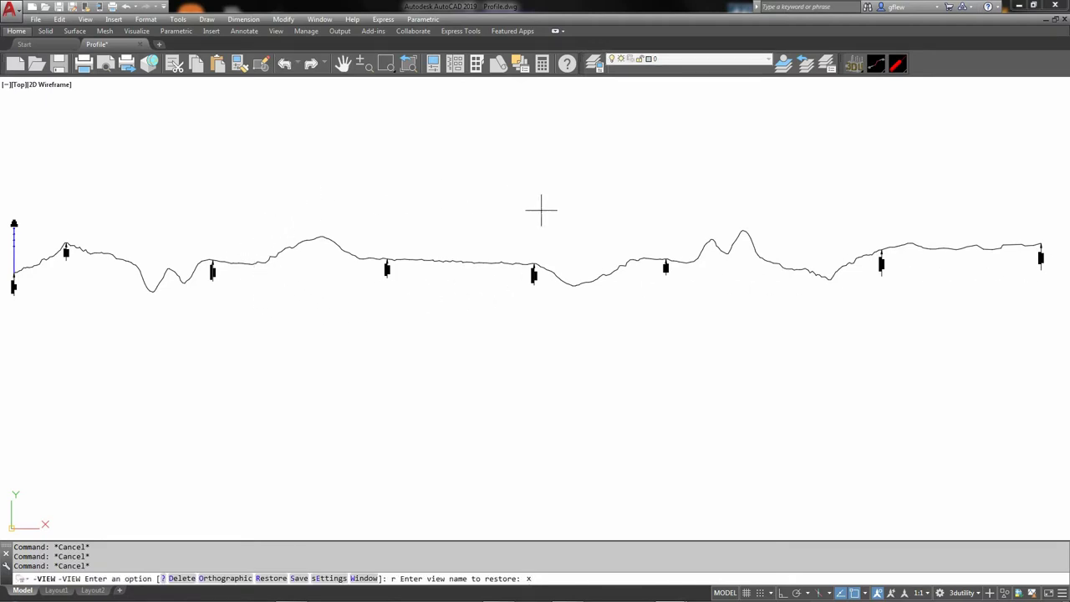
pyautogui.press('BackSpace')
pyautogui.write('s')
pyautogui.press('Return')
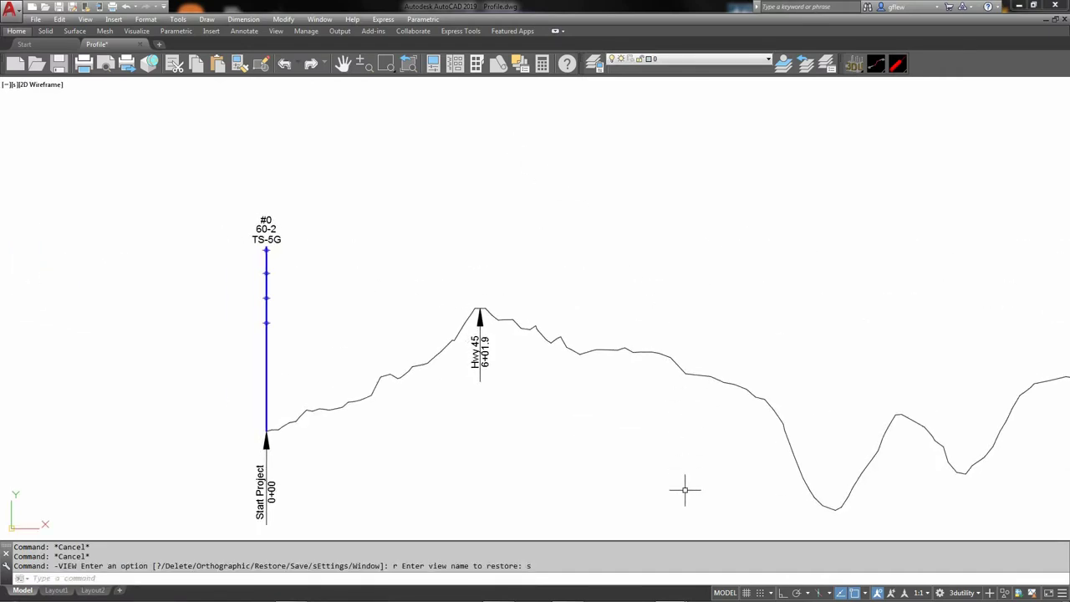
pyautogui.click(747, 593)
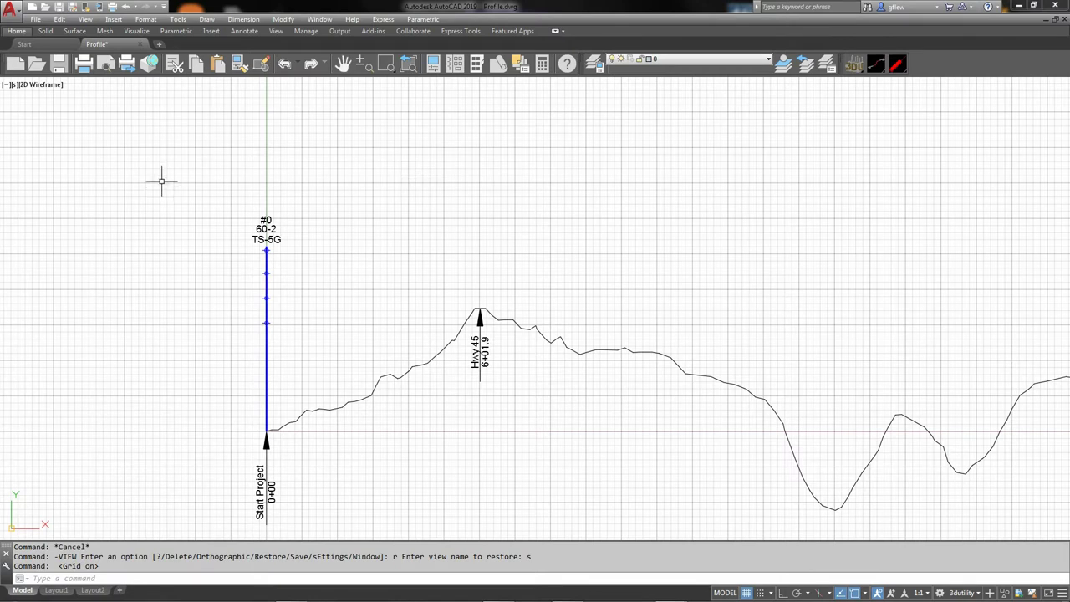
# Step: Launch PSSAG and open the 69kVTL.str design file
pyautogui.write('pssag')
pyautogui.press('Return')
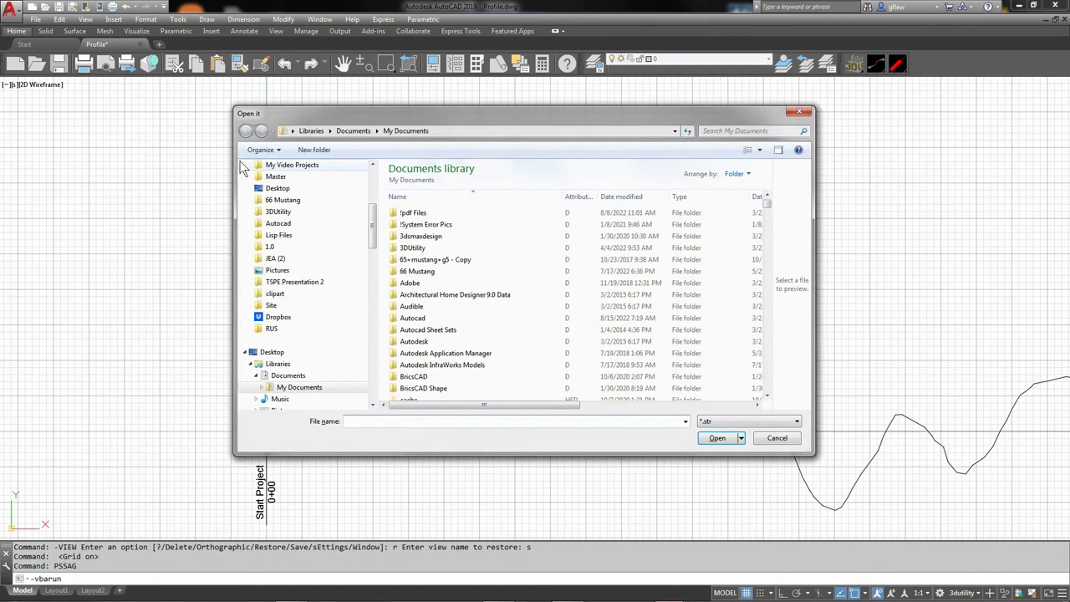
pyautogui.write('69')
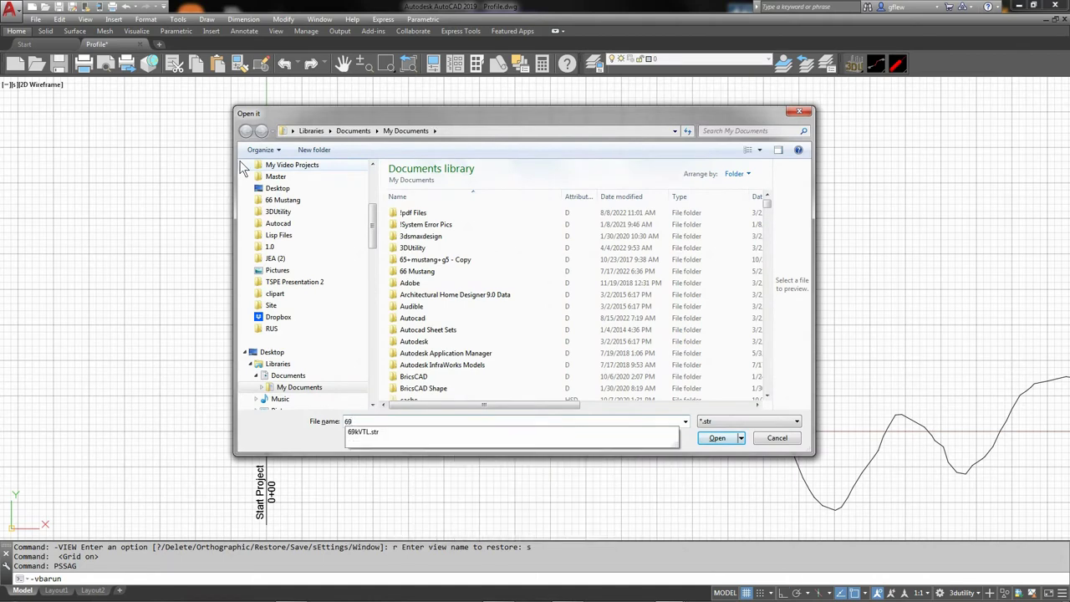
pyautogui.press('Down')
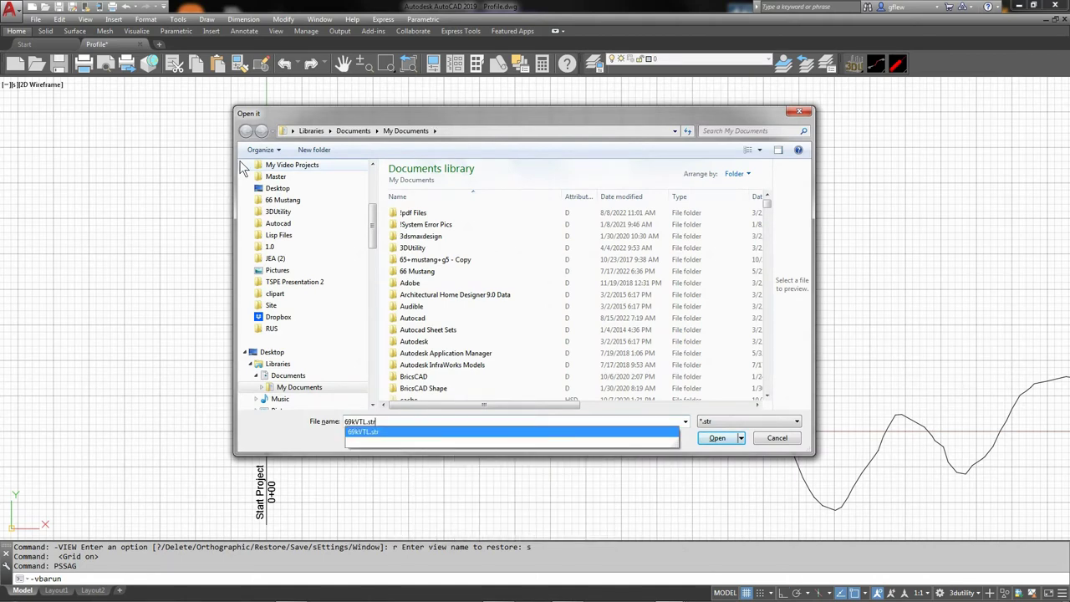
pyautogui.press('Return')
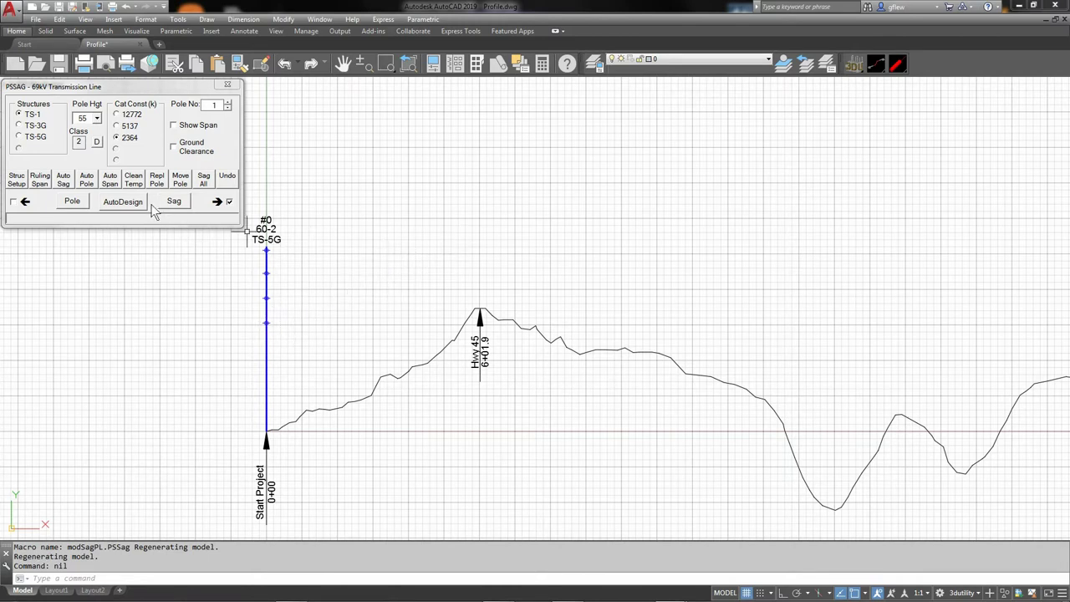
# Step: Open the Struc Setup design data showing pole height 55, class 2 and ruling span 500
pyautogui.click(17, 180)
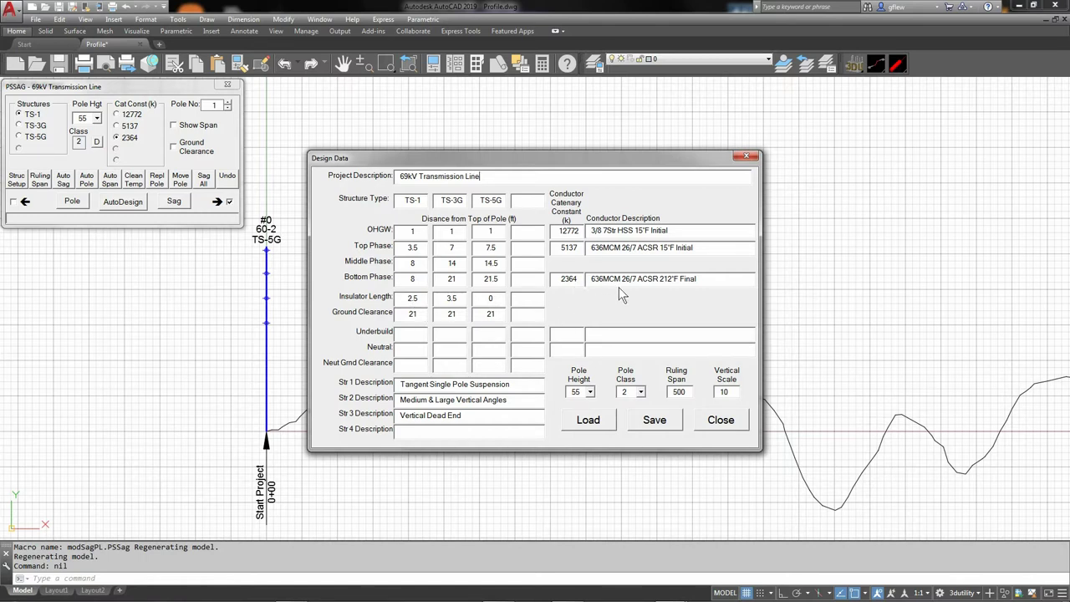
# Step: Check the pole height of 55, then close the Design Data dialog
pyautogui.click(575, 391)
pyautogui.click(720, 421)
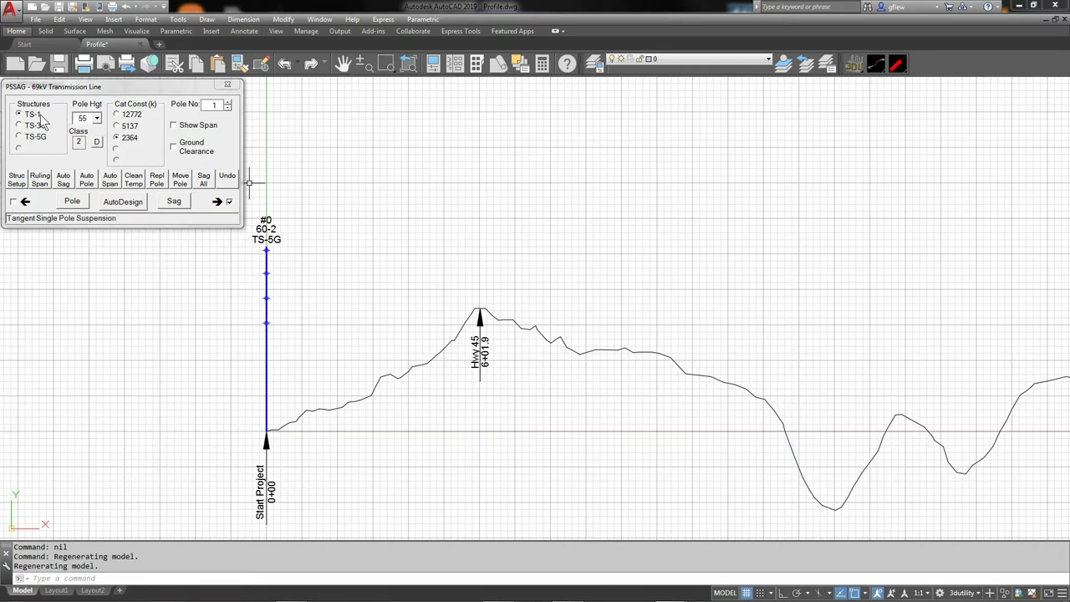
pyautogui.click(97, 143)
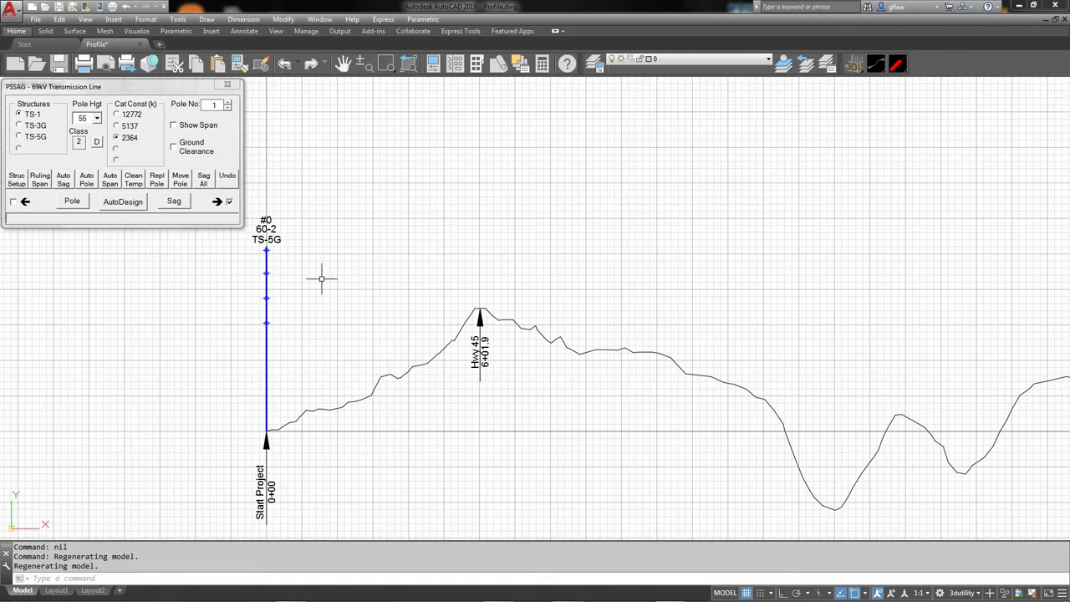
# Step: Run Auto Sag from pole #0's conductor attachment point to draw the ground-clearance curves
pyautogui.click(65, 188)
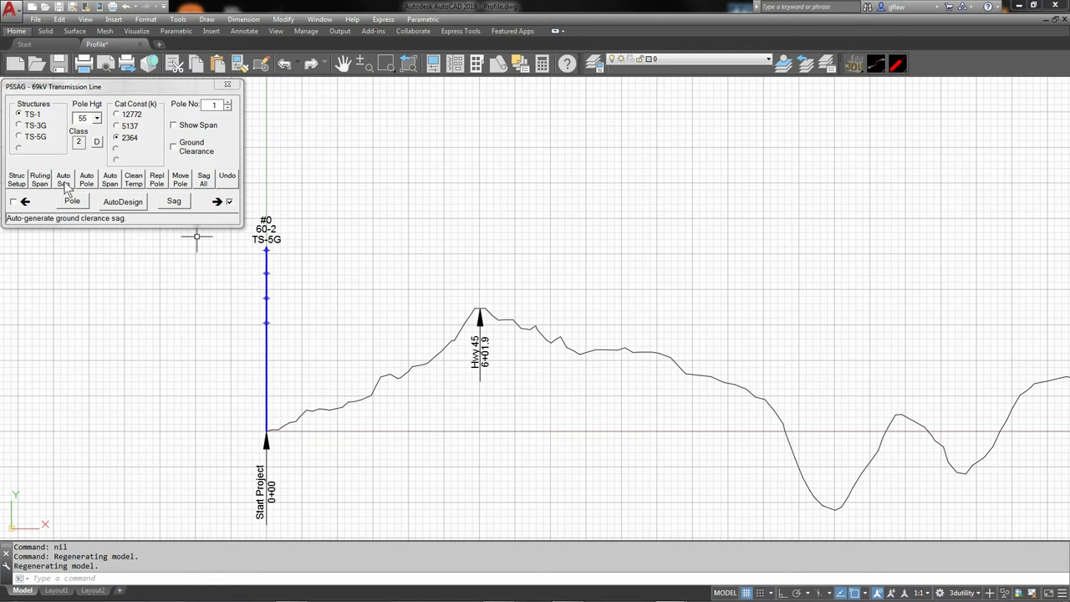
pyautogui.click(65, 188)
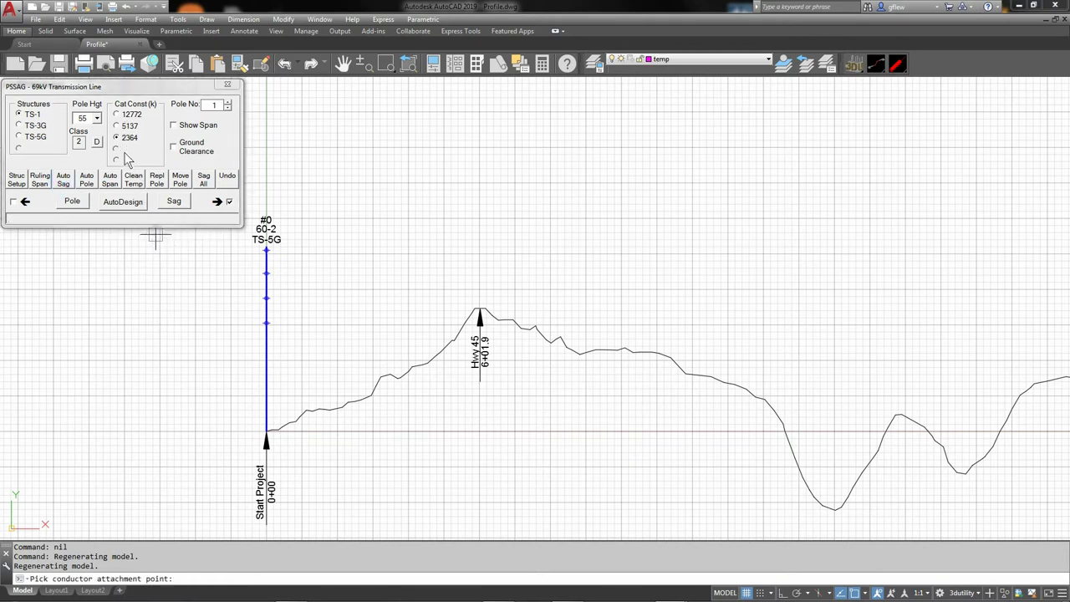
pyautogui.click(266, 322)
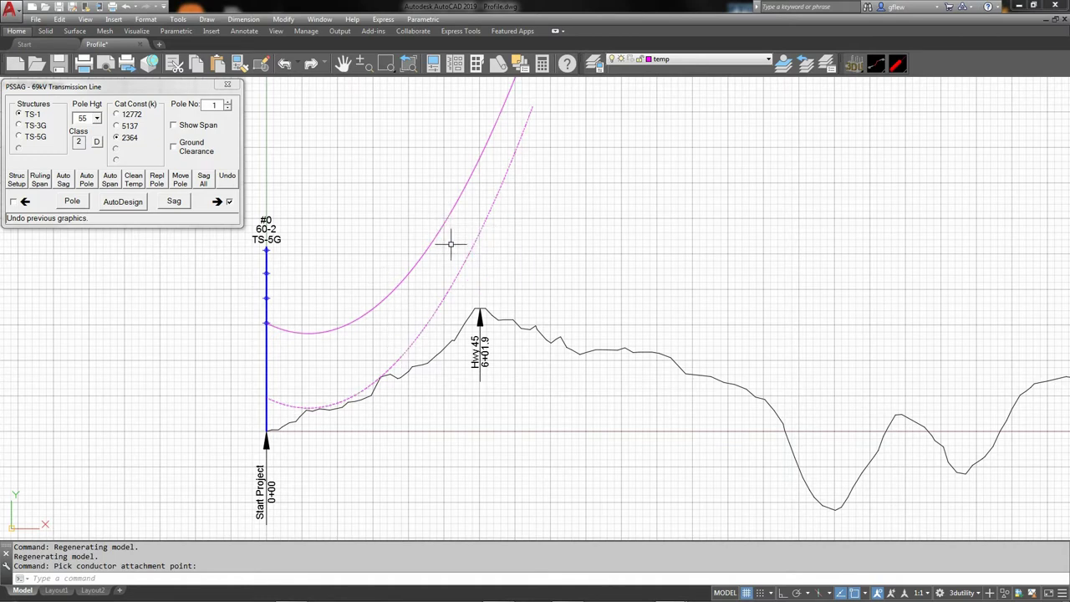
# Step: Auto-place pole #1 on the profile and bring its base and the highway terrain into view
pyautogui.click(87, 191)
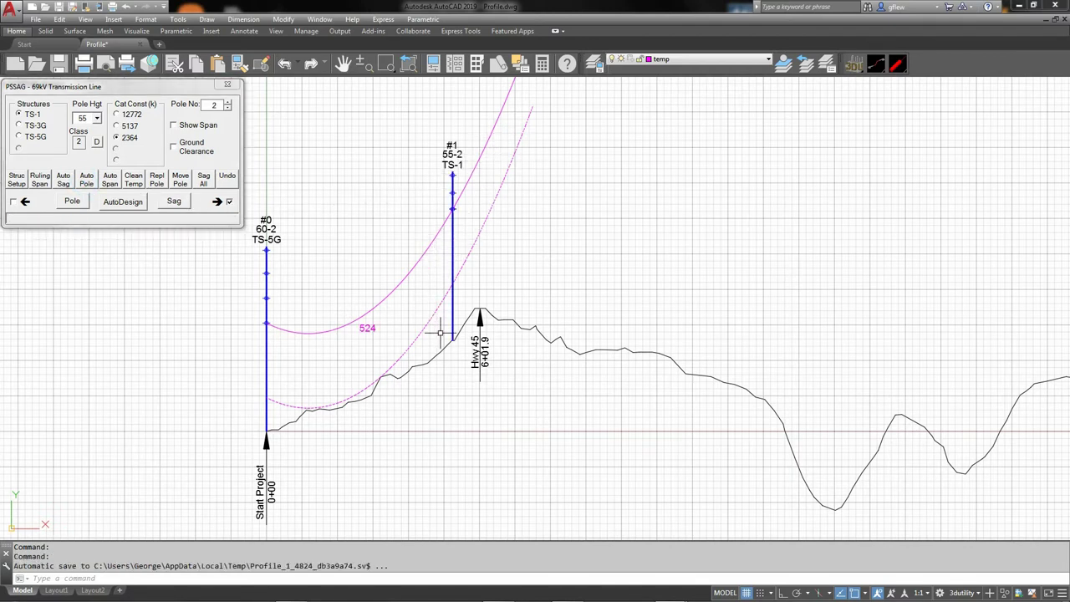
pyautogui.scroll(6, 446, 211)
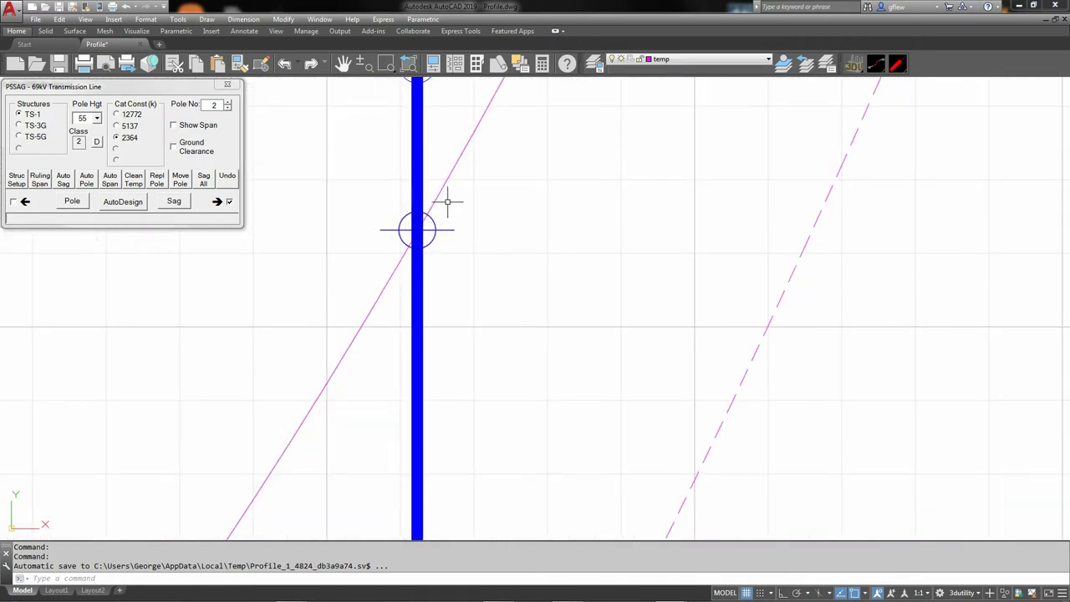
pyautogui.scroll(-3, 441, 247)
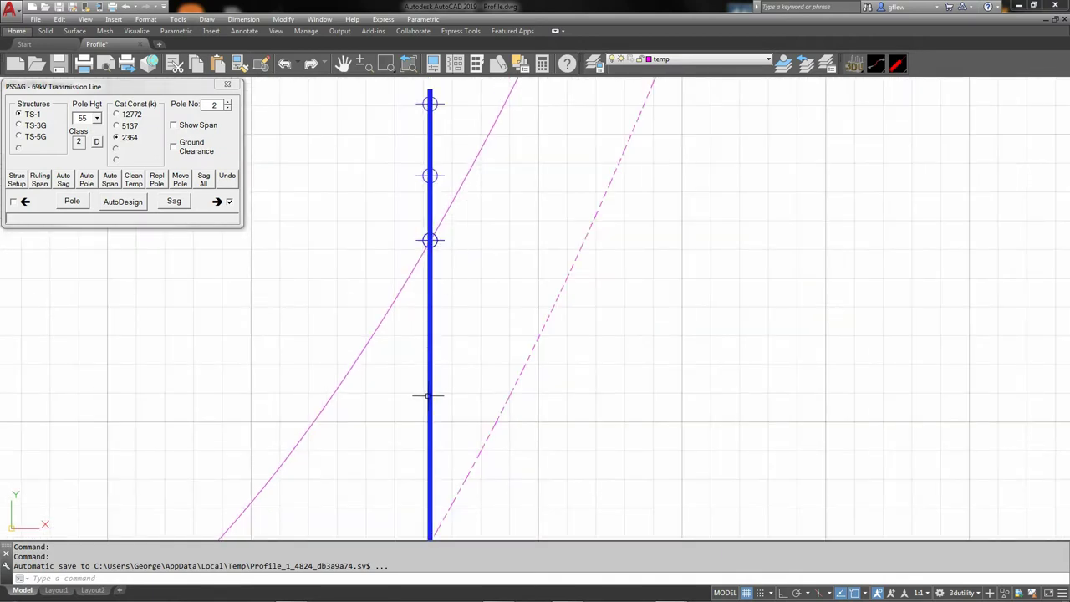
pyautogui.moveTo(432, 392); pyautogui.dragTo(425, 242, button='middle')
pyautogui.moveTo(424, 437); pyautogui.dragTo(461, 270, button='middle')
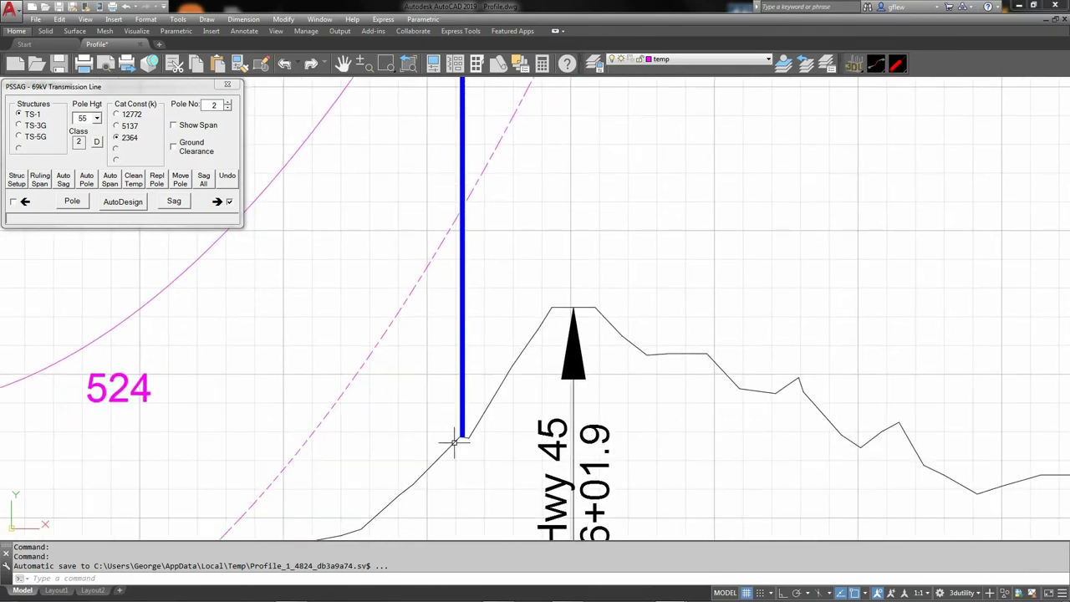
pyautogui.scroll(-2, 427, 397)
pyautogui.scroll(-2, 394, 377)
pyautogui.scroll(-2, 320, 401)
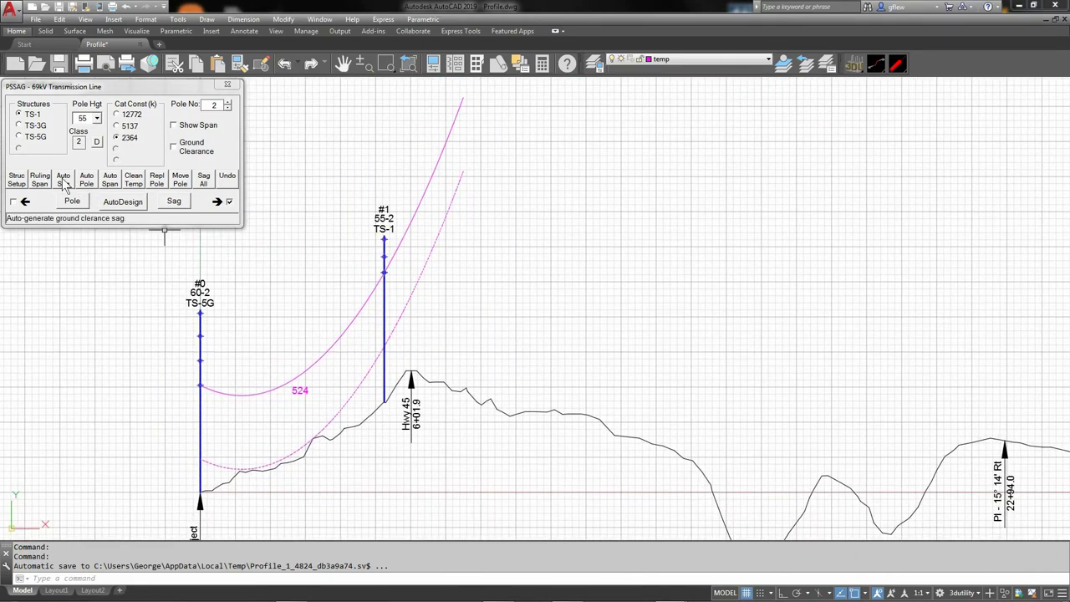
# Step: Auto-design poles #2 and #3 with sag curves, giving spans of 419 and 476
pyautogui.click(123, 202)
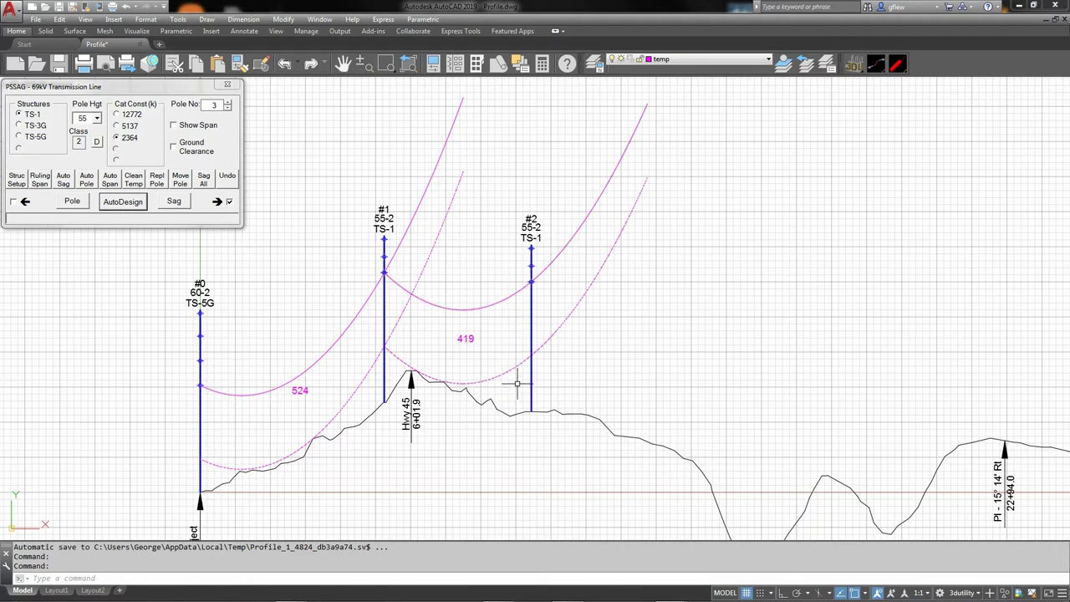
pyautogui.moveTo(570, 374); pyautogui.dragTo(430, 349, button='middle')
pyautogui.click(124, 203)
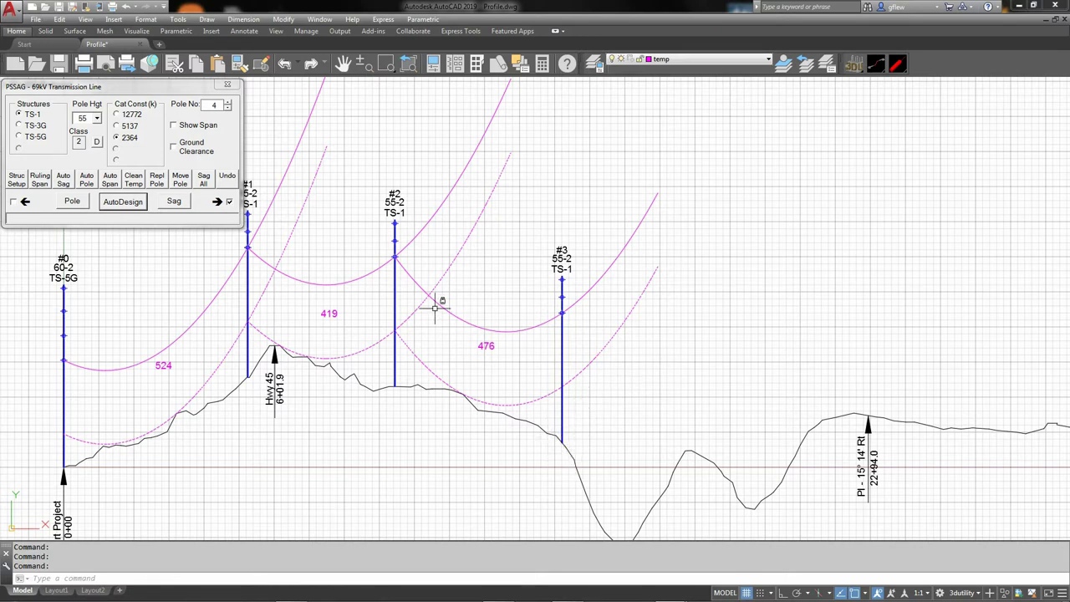
# Step: Move pole #3 left toward pole #2 and update the span to 307, dismissing the short-span warning
pyautogui.click(180, 179)
pyautogui.click(561, 377)
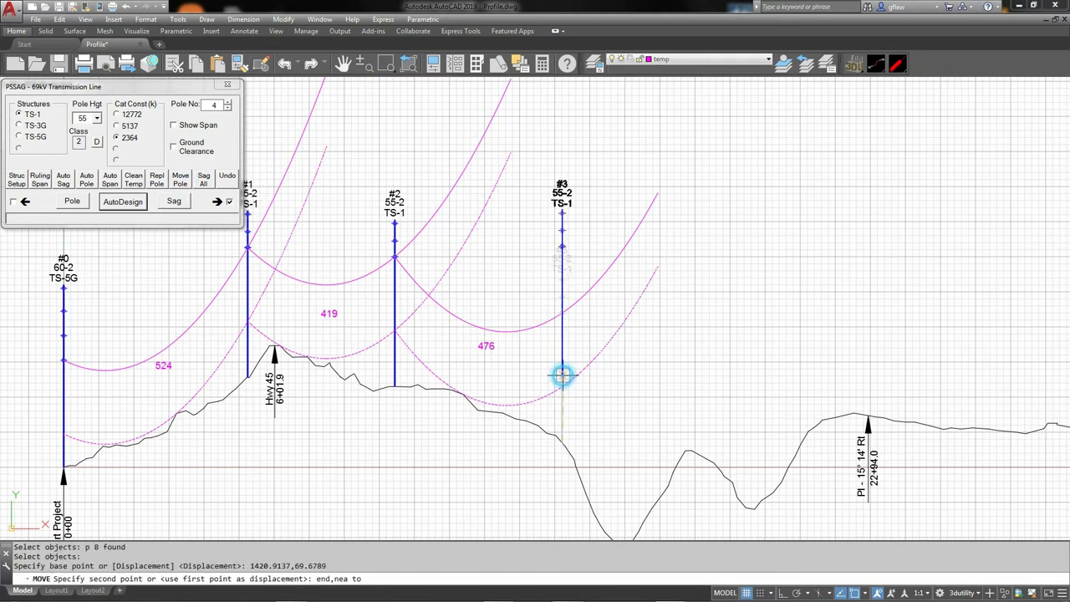
pyautogui.click(507, 407)
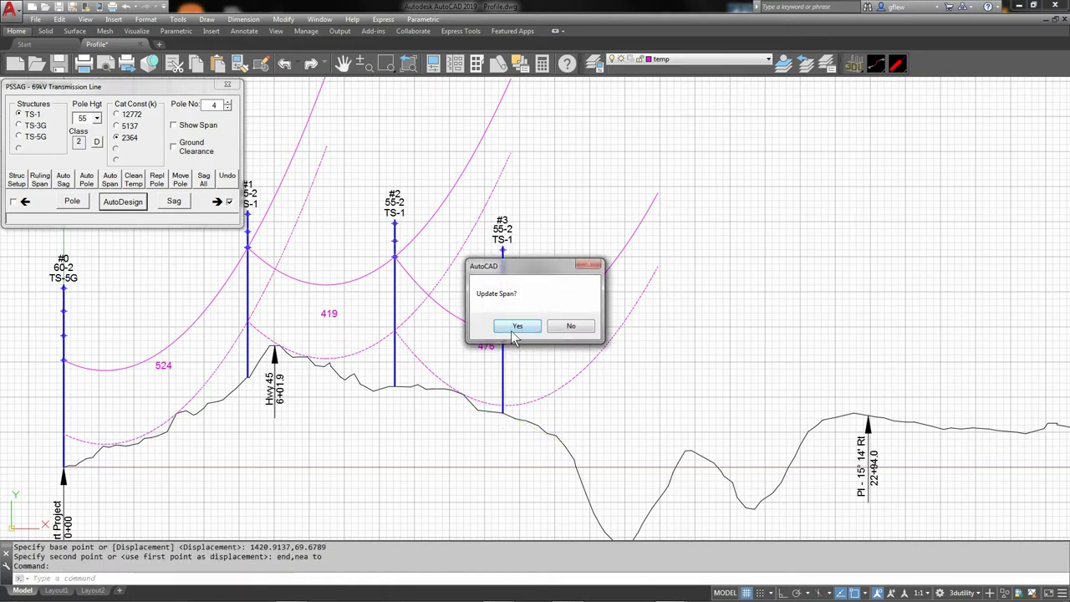
pyautogui.click(516, 327)
pyautogui.click(479, 347)
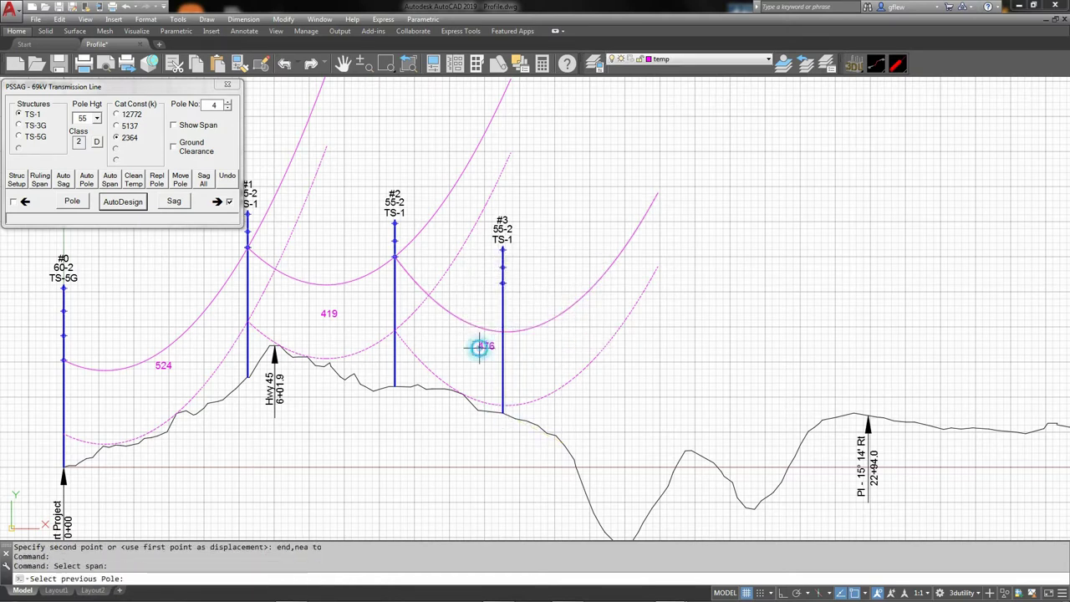
pyautogui.click(393, 299)
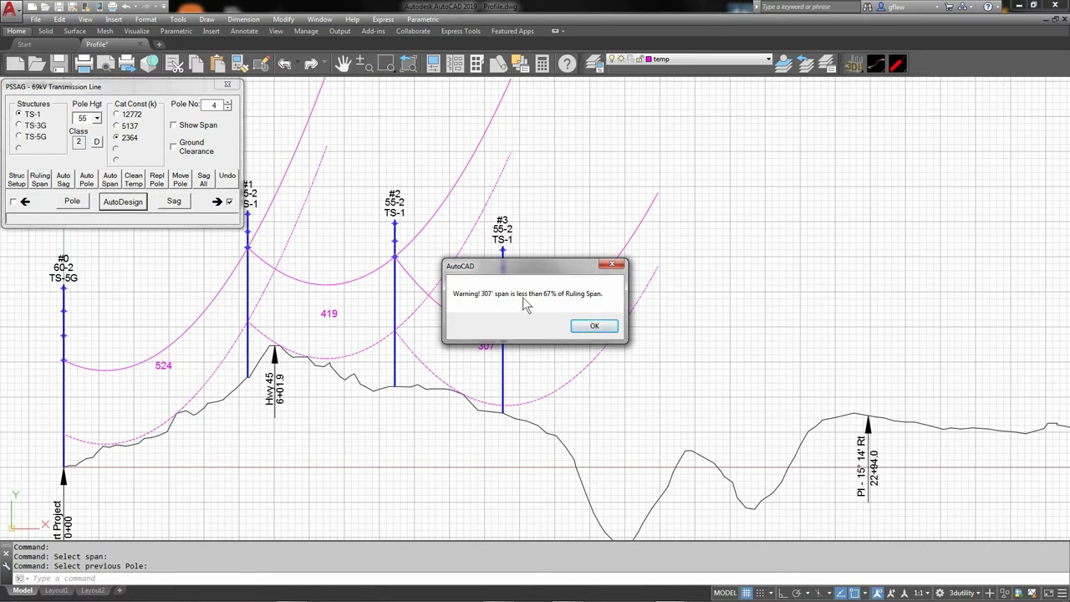
pyautogui.click(594, 327)
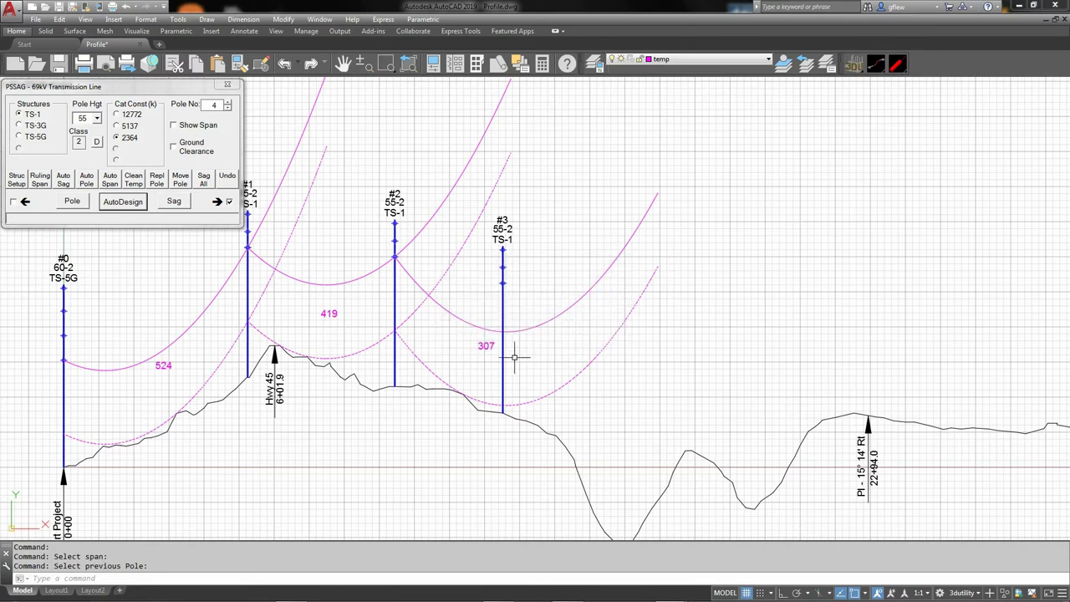
# Step: Relocate pole #3 again and recalculate its span from pole #2, lengthening it to 374
pyautogui.click(180, 179)
pyautogui.click(502, 398)
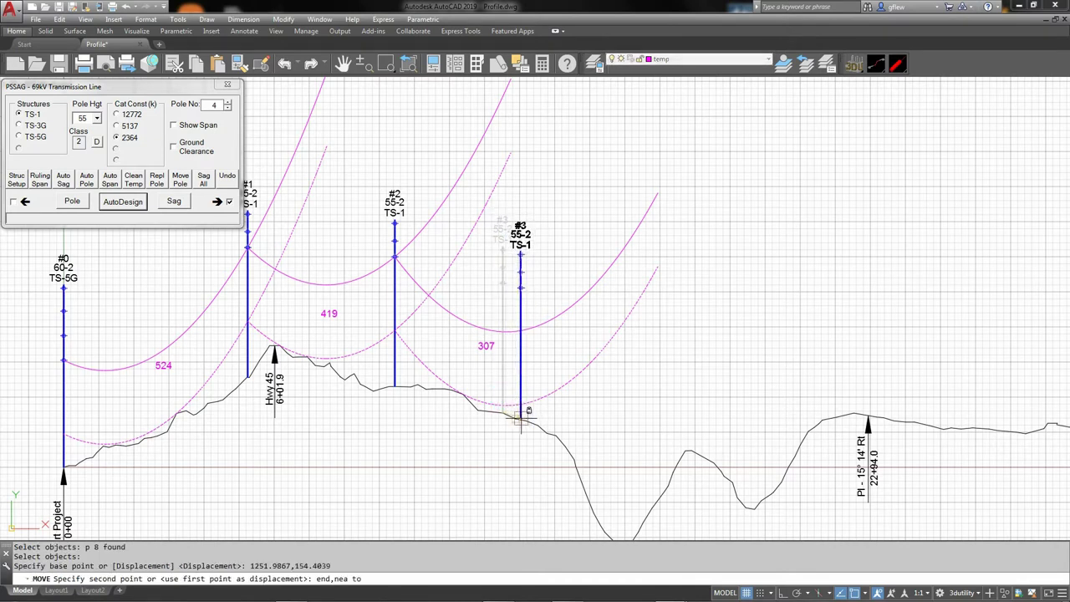
pyautogui.click(526, 420)
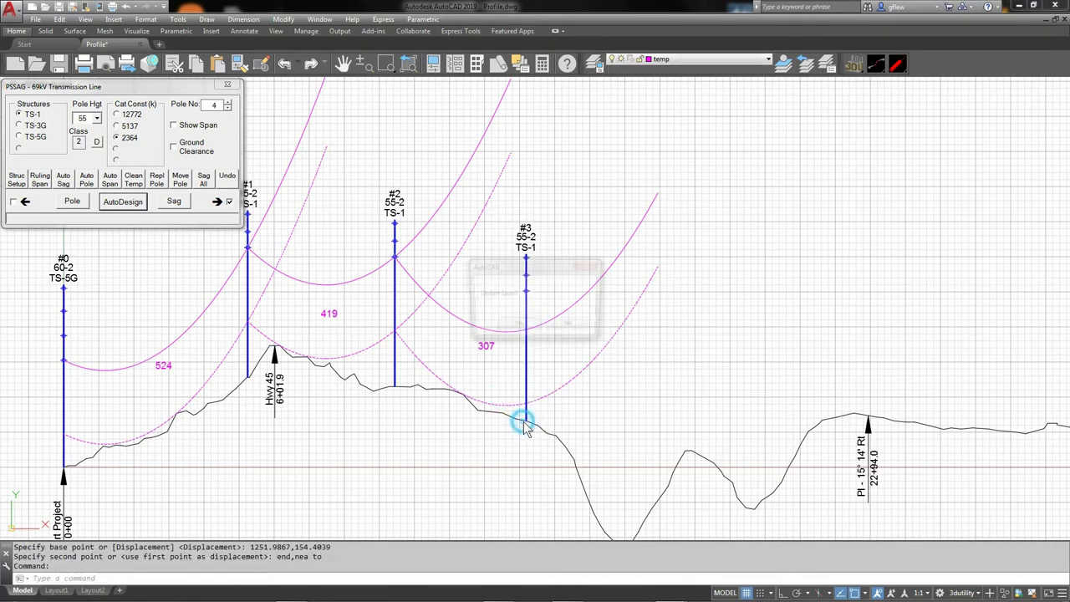
pyautogui.click(510, 324)
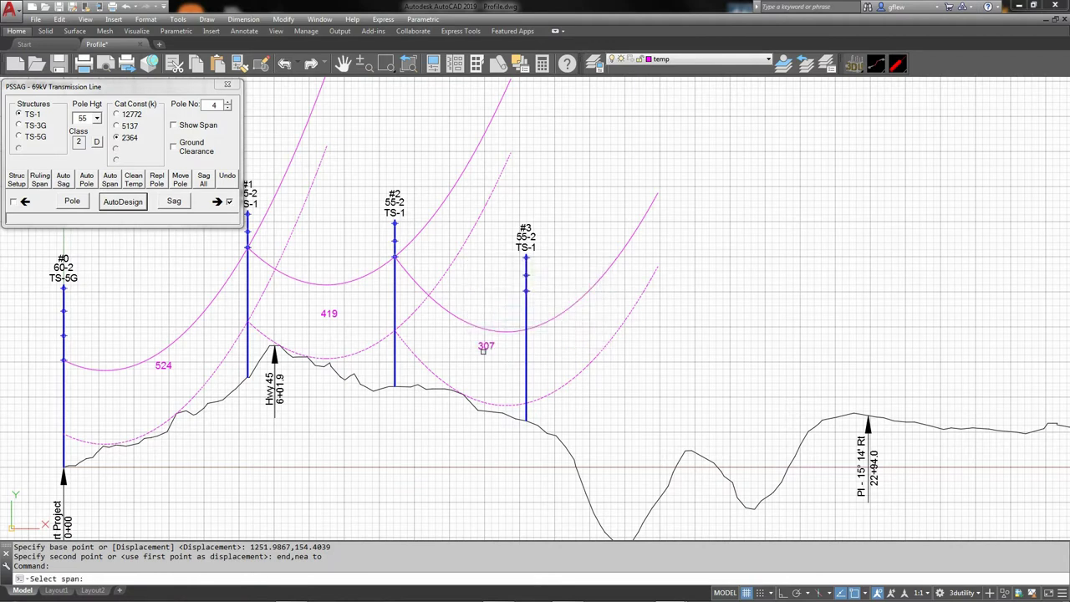
pyautogui.click(479, 346)
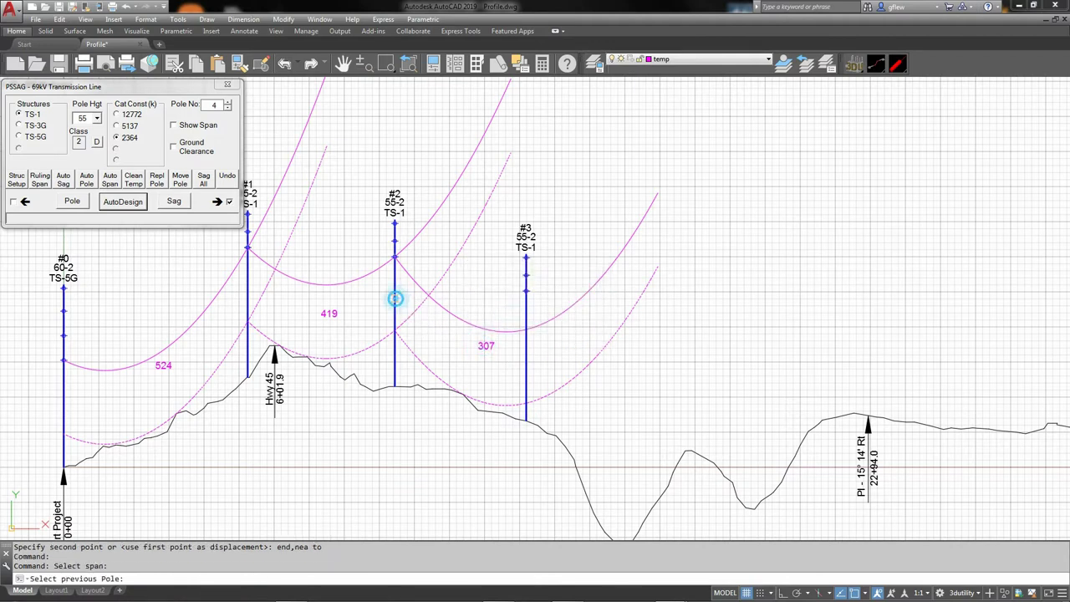
pyautogui.click(394, 296)
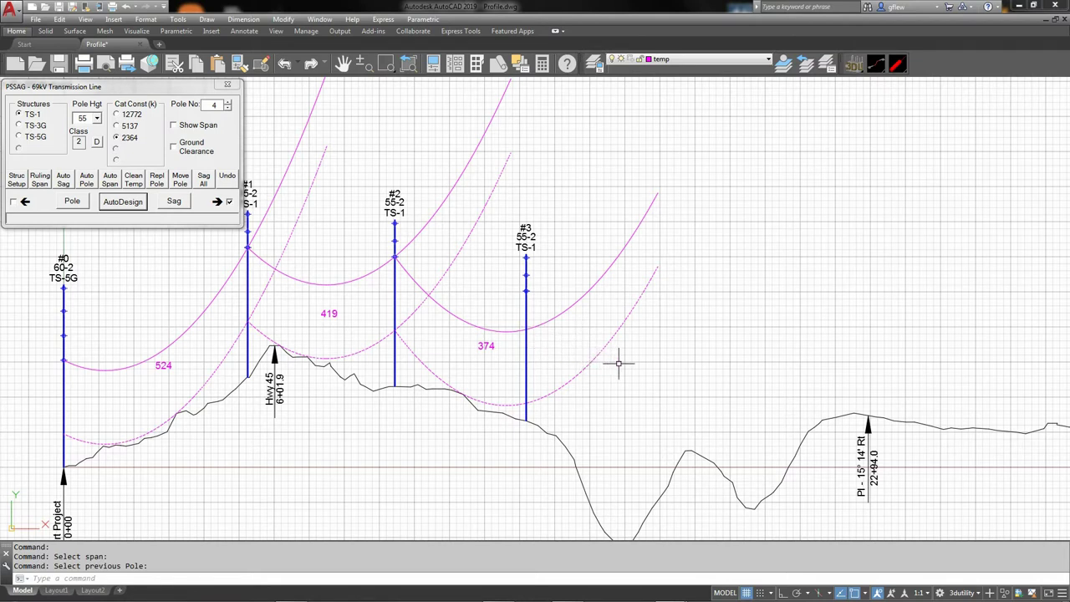
pyautogui.moveTo(619, 364); pyautogui.dragTo(510, 353, button='middle')
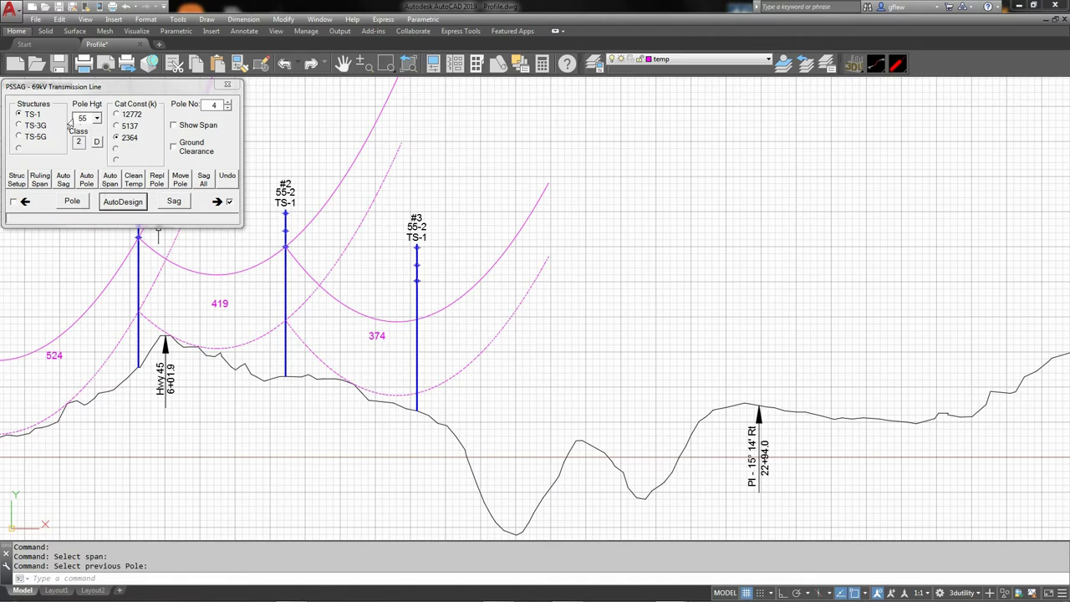
# Step: Auto-design pole #4 (55-2 TS-1) and move it onto the hilltop ground point
pyautogui.click(121, 204)
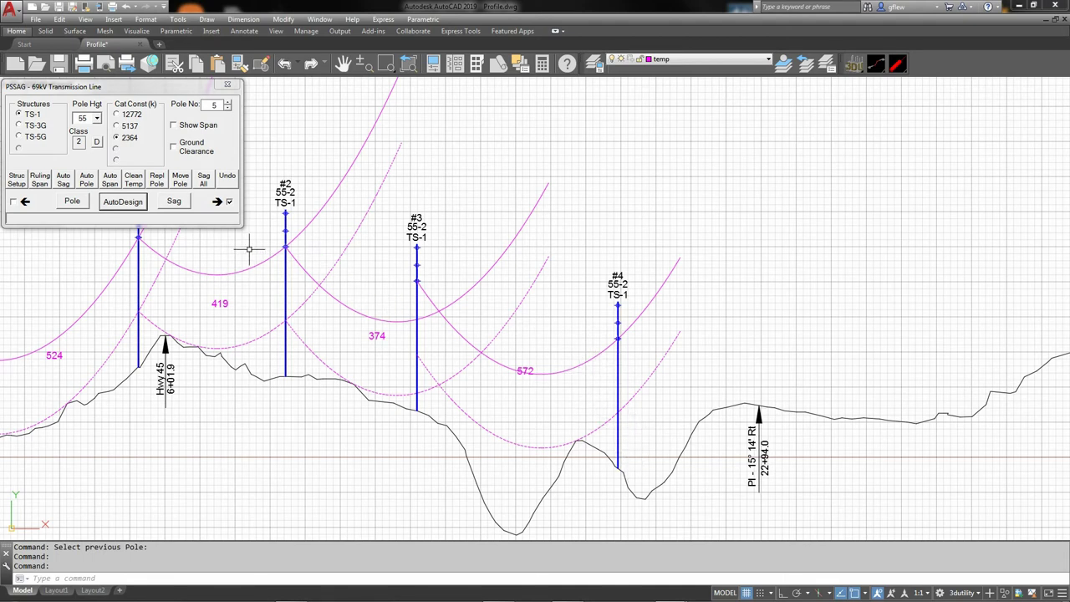
pyautogui.click(181, 180)
pyautogui.click(616, 454)
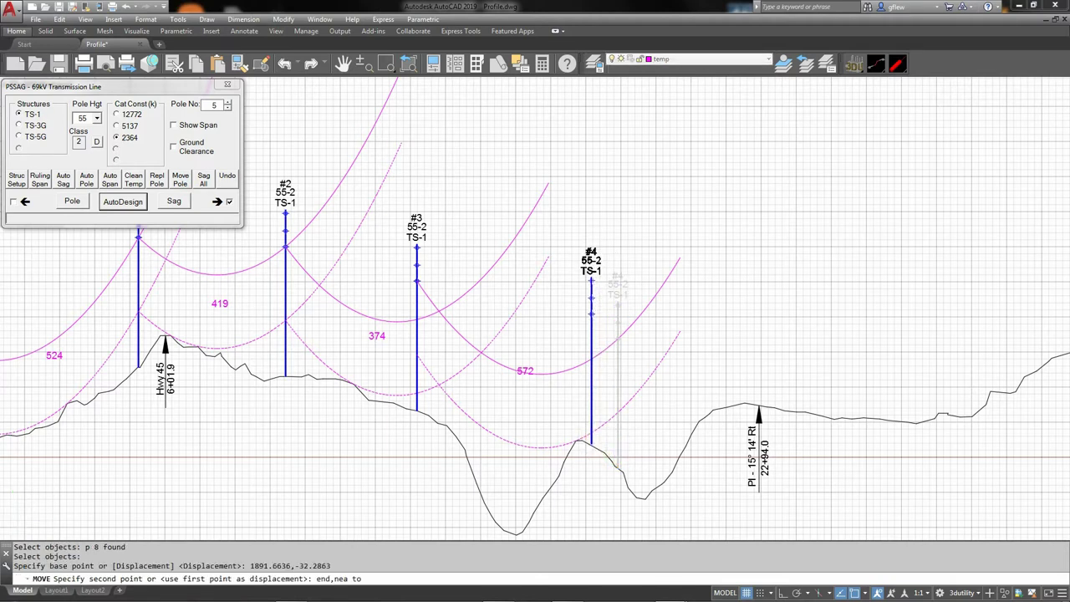
pyautogui.scroll(5, 577, 435)
pyautogui.click(550, 434)
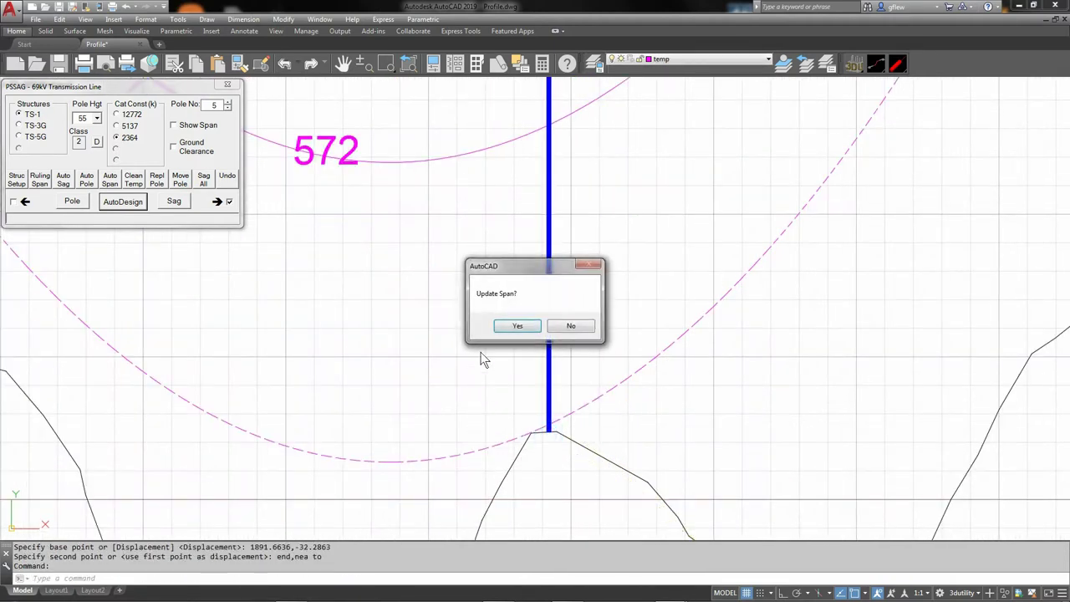
# Step: Recalculate the 572 span from pole #3 to 465 and frame poles #0–#4
pyautogui.click(512, 326)
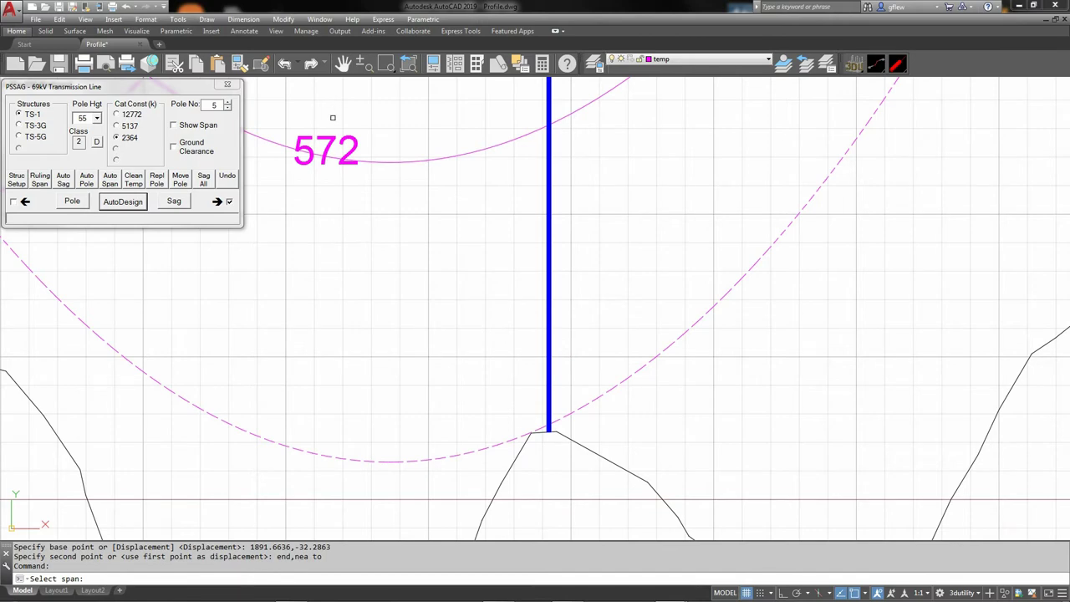
pyautogui.click(331, 143)
pyautogui.scroll(-5, 504, 234)
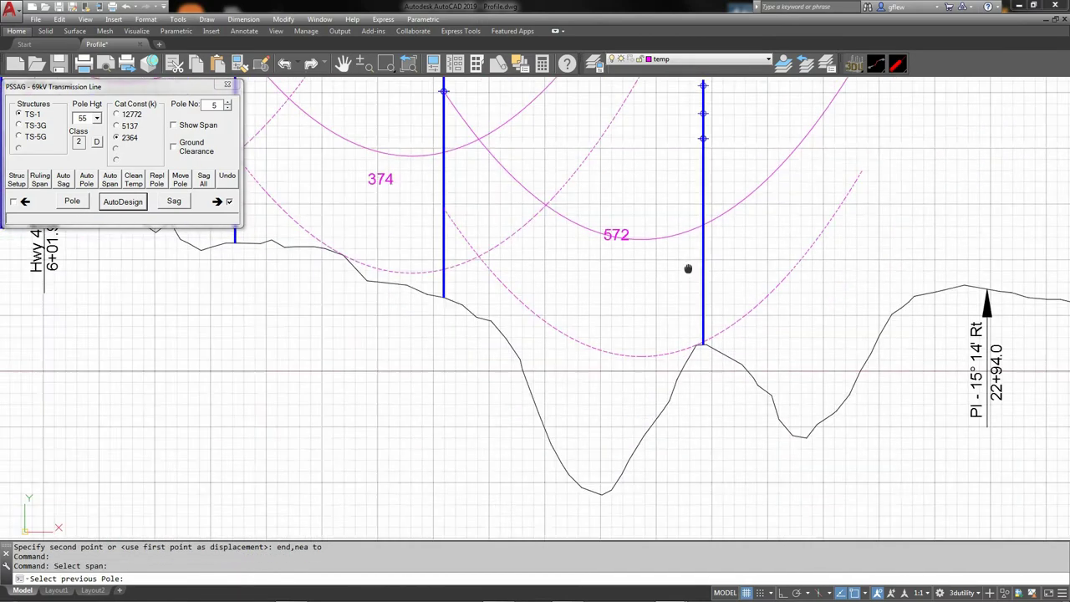
pyautogui.click(442, 176)
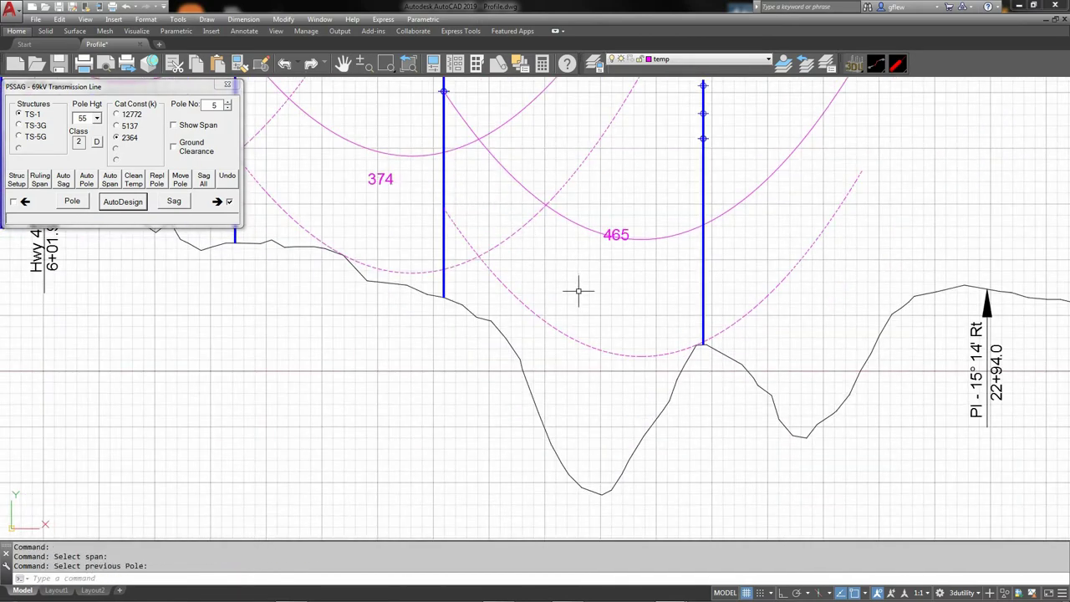
pyautogui.scroll(-4, 574, 292)
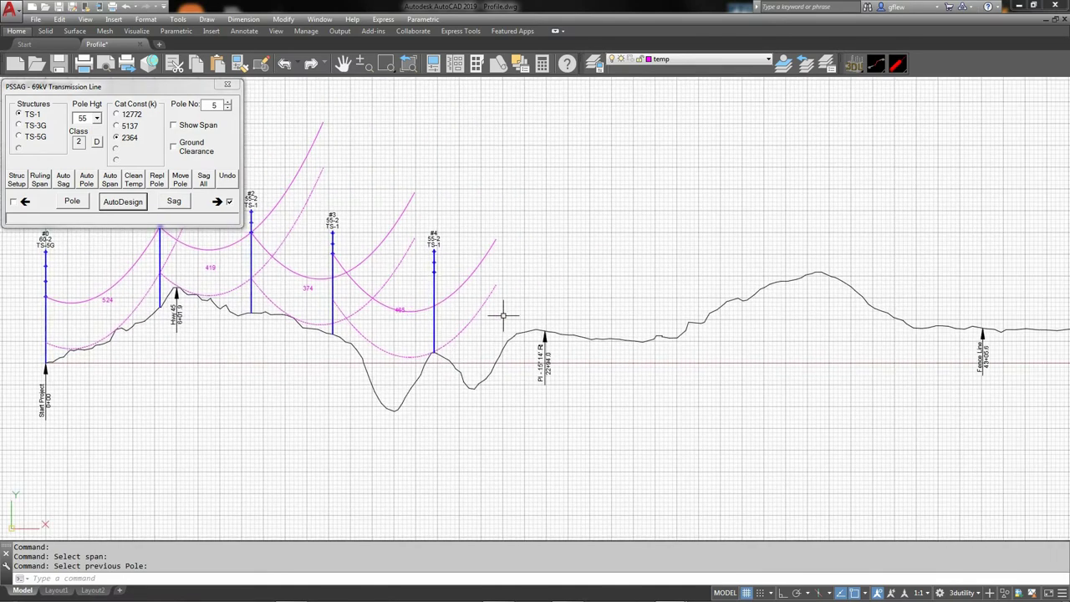
pyautogui.moveTo(510, 314); pyautogui.dragTo(490, 327, button='middle')
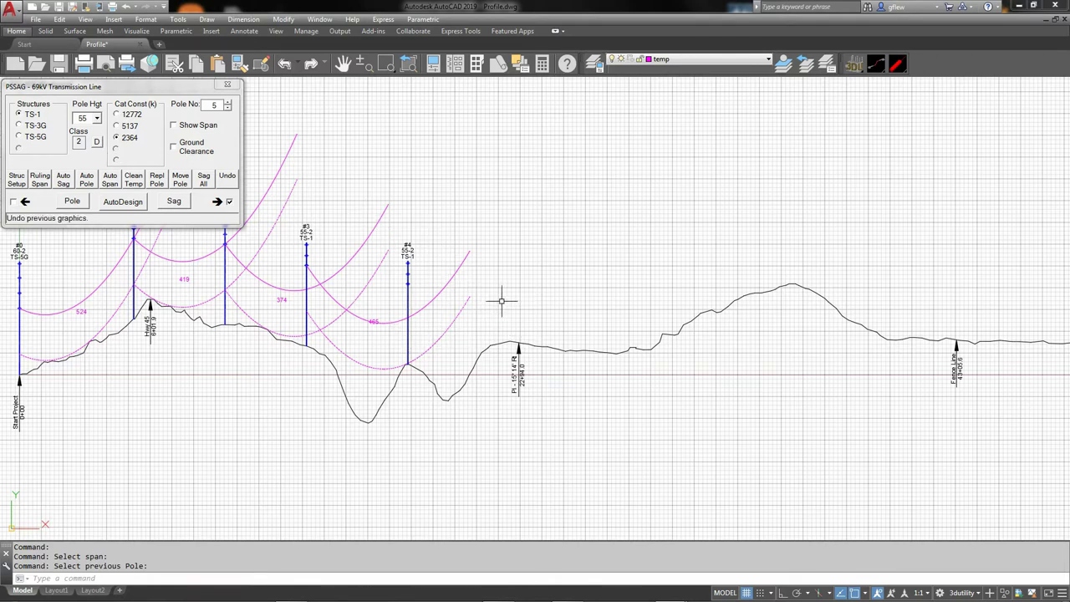
# Step: Auto-place pole #5 as a 60-foot TS-3G structure
pyautogui.click(97, 120)
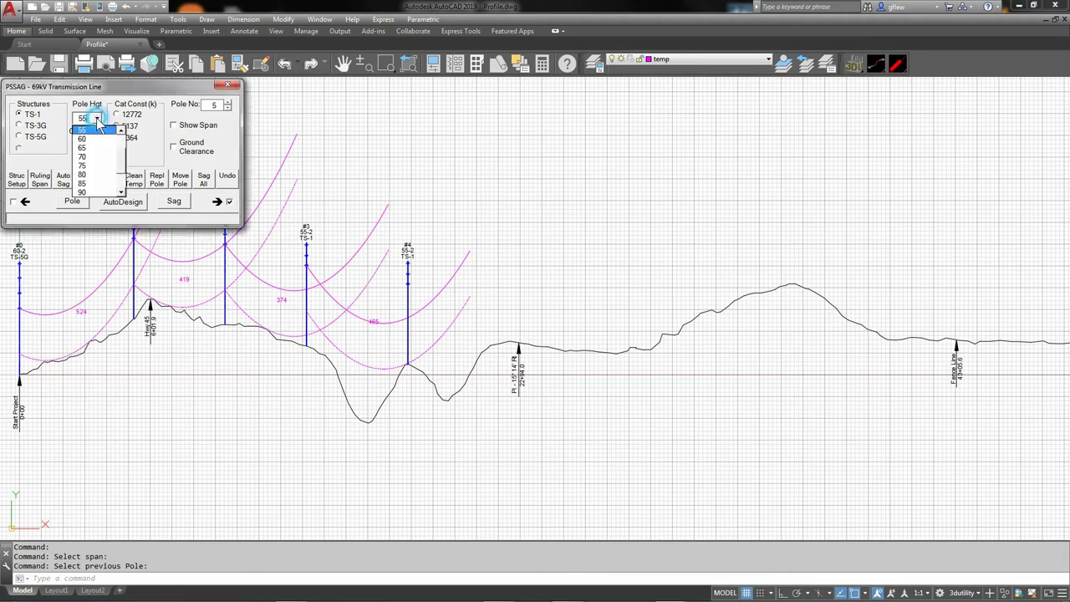
pyautogui.click(98, 138)
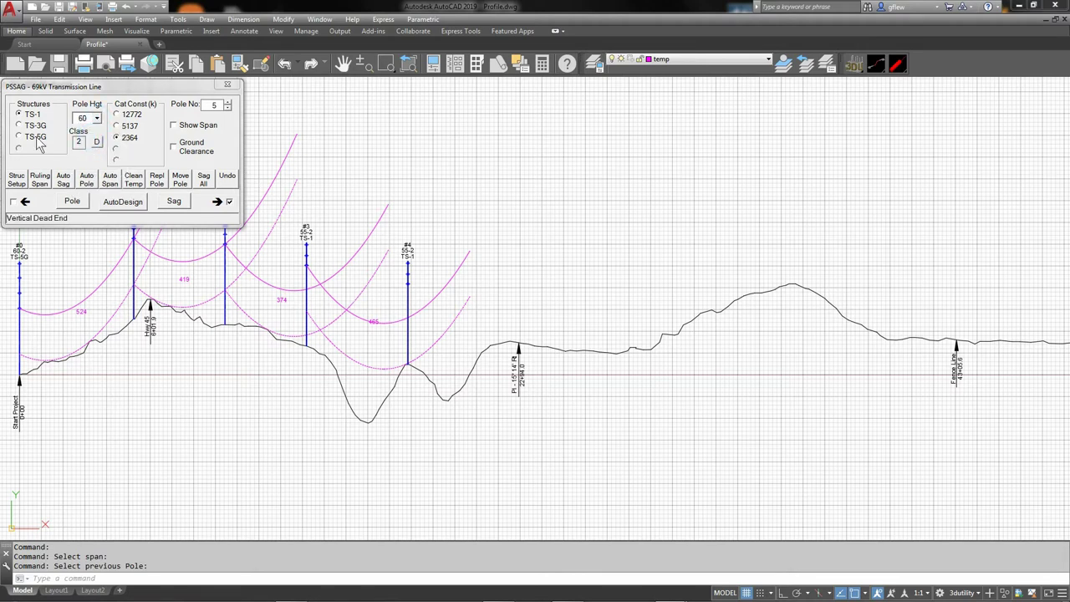
pyautogui.click(36, 126)
pyautogui.click(127, 204)
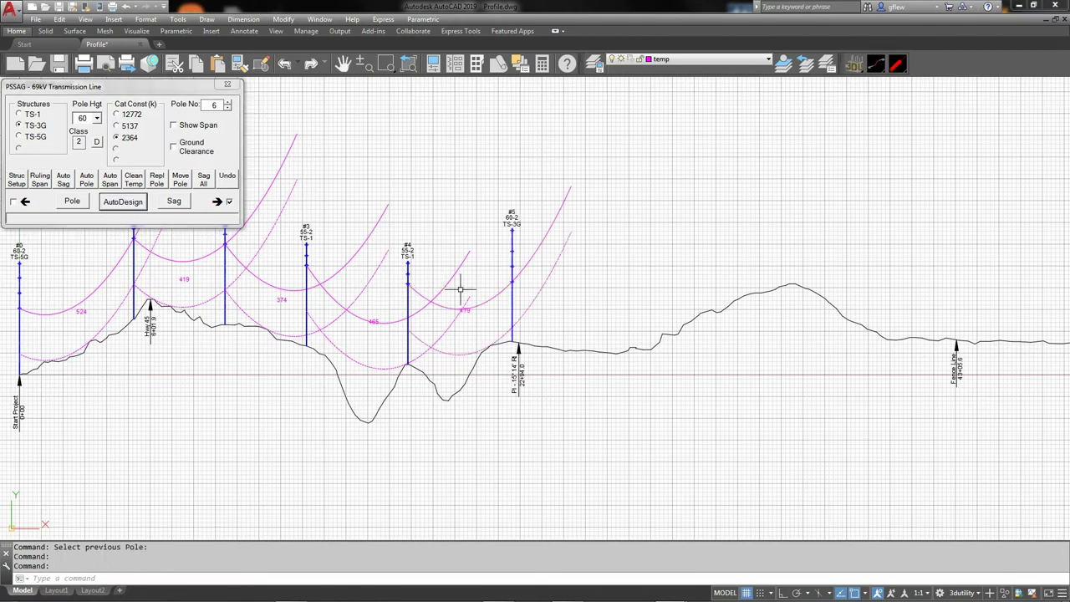
pyautogui.scroll(4, 527, 338)
pyautogui.scroll(-2, 518, 298)
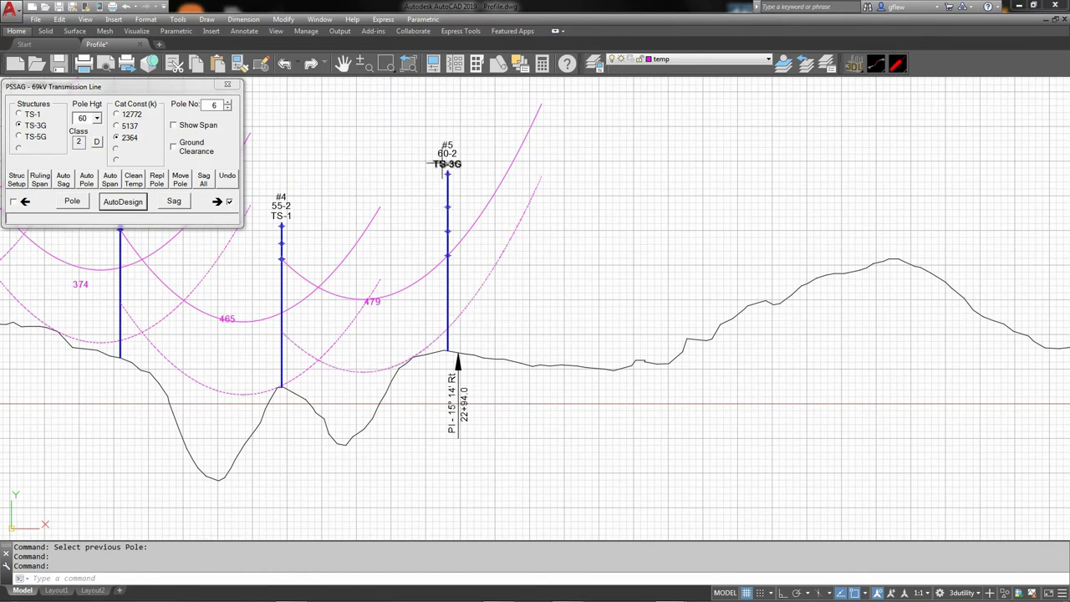
pyautogui.scroll(2, 470, 334)
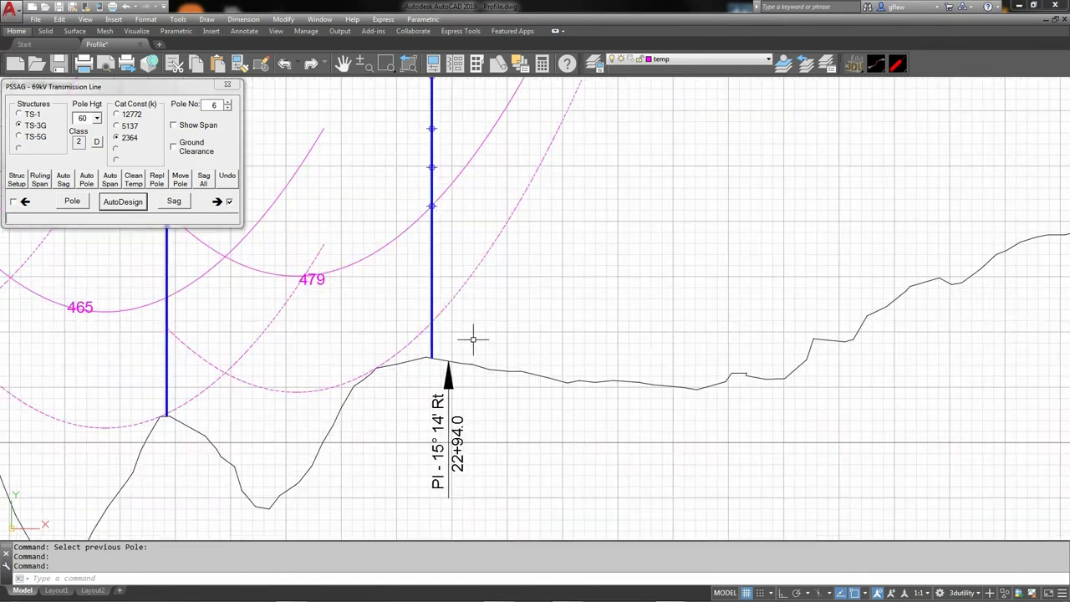
# Step: Move pole #5 onto the PI station and recalculate the 479 span from pole #4
pyautogui.click(181, 180)
pyautogui.click(434, 348)
pyautogui.click(447, 362)
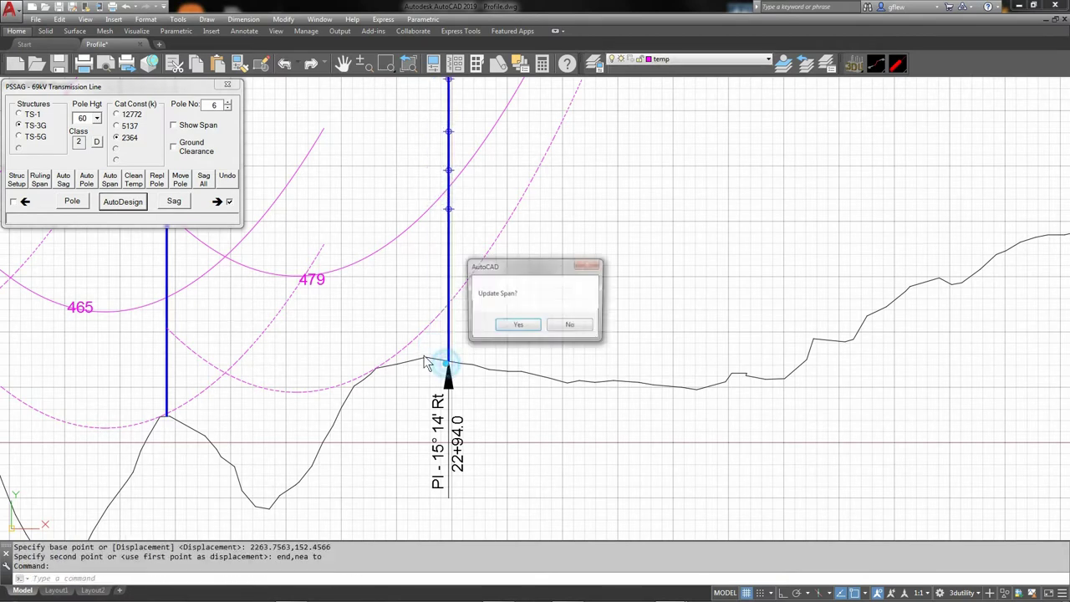
pyautogui.click(510, 327)
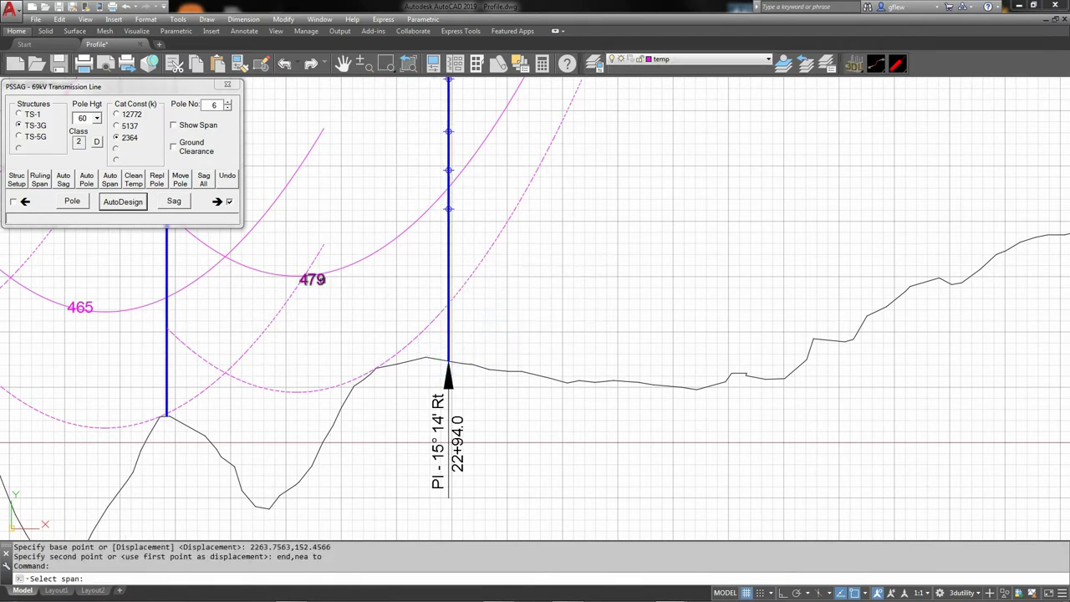
pyautogui.click(312, 279)
pyautogui.click(167, 262)
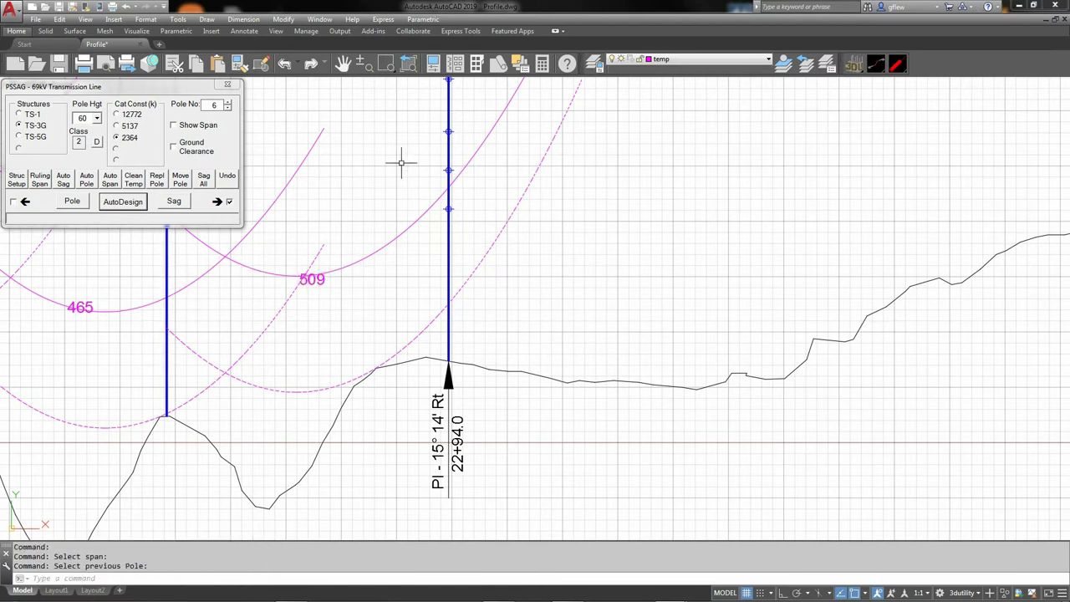
# Step: Replace pole #5 with a 65-foot TS-3G pole
pyautogui.click(97, 118)
pyautogui.click(88, 138)
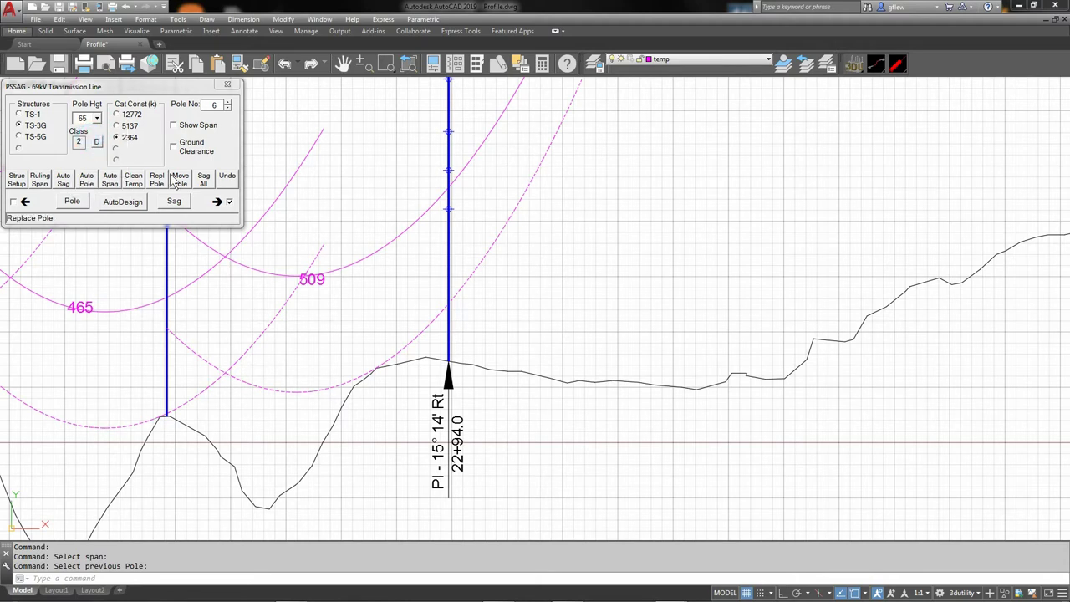
pyautogui.click(158, 181)
pyautogui.click(447, 231)
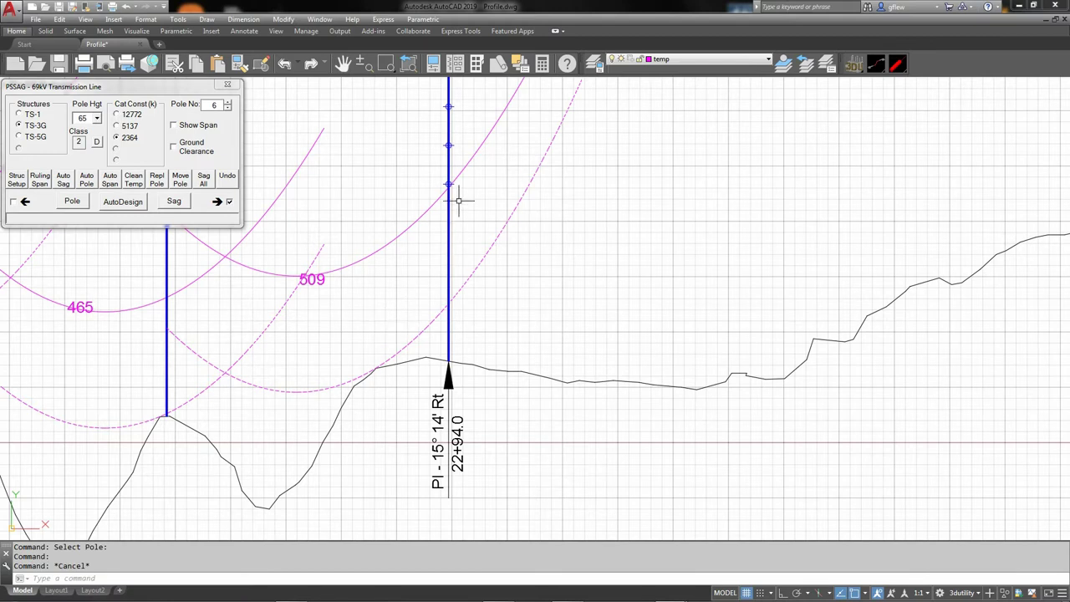
pyautogui.scroll(5, 458, 201)
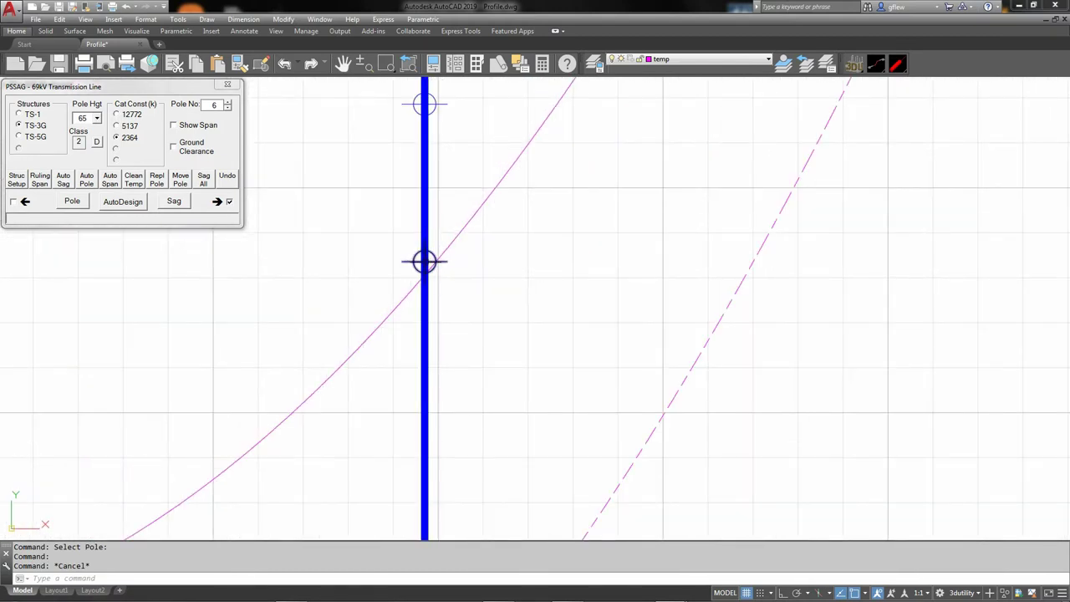
# Step: Reset to 55 TS-1 defaults and auto-place poles #6–#9 with spans 544, 514, 391 and 629
pyautogui.scroll(-6, 425, 262)
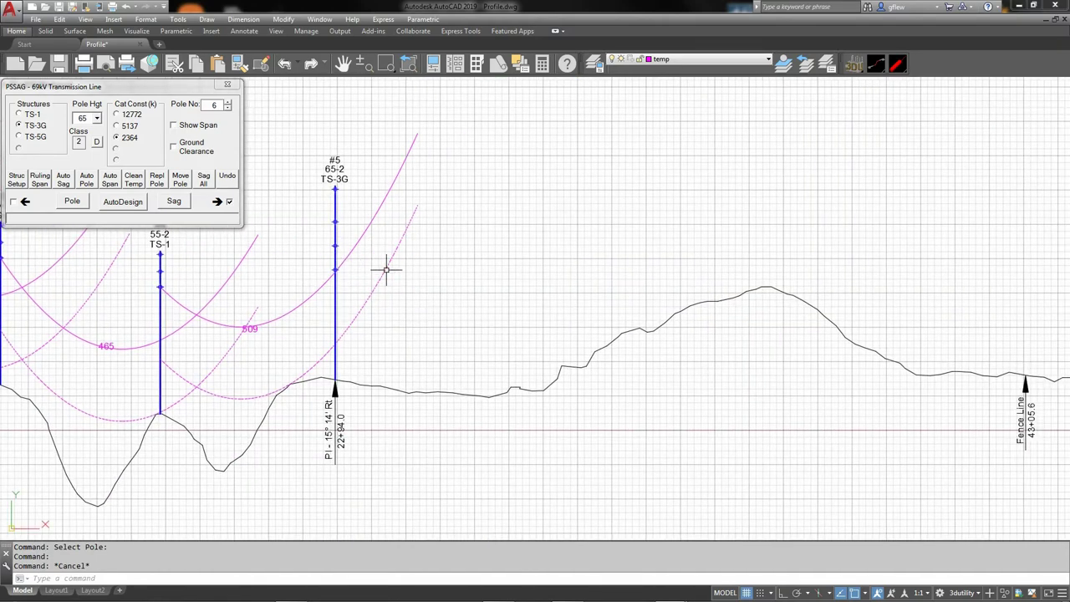
pyautogui.click(97, 142)
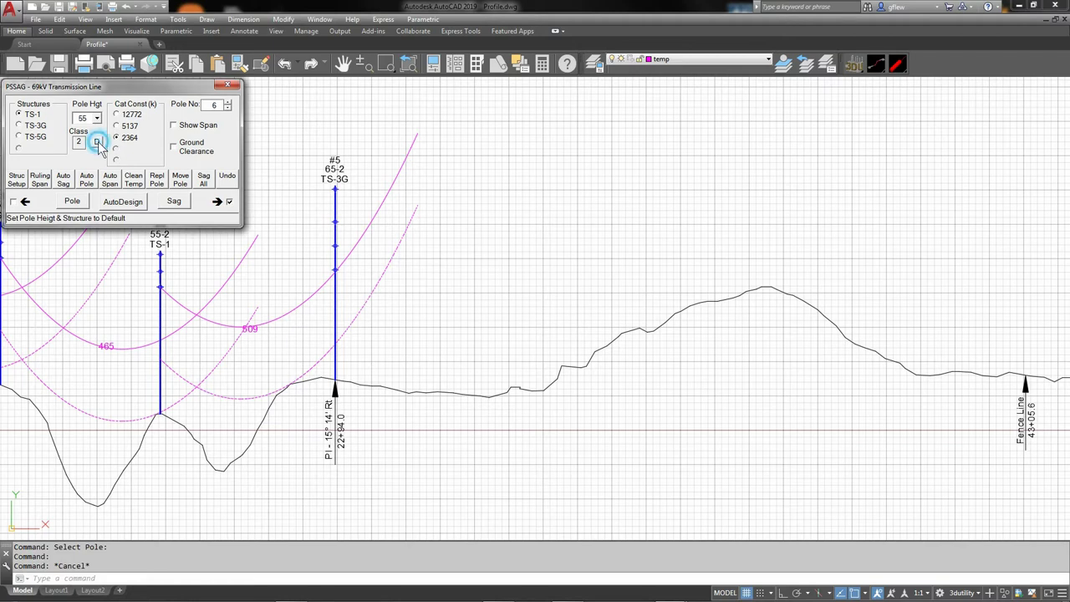
pyautogui.click(116, 207)
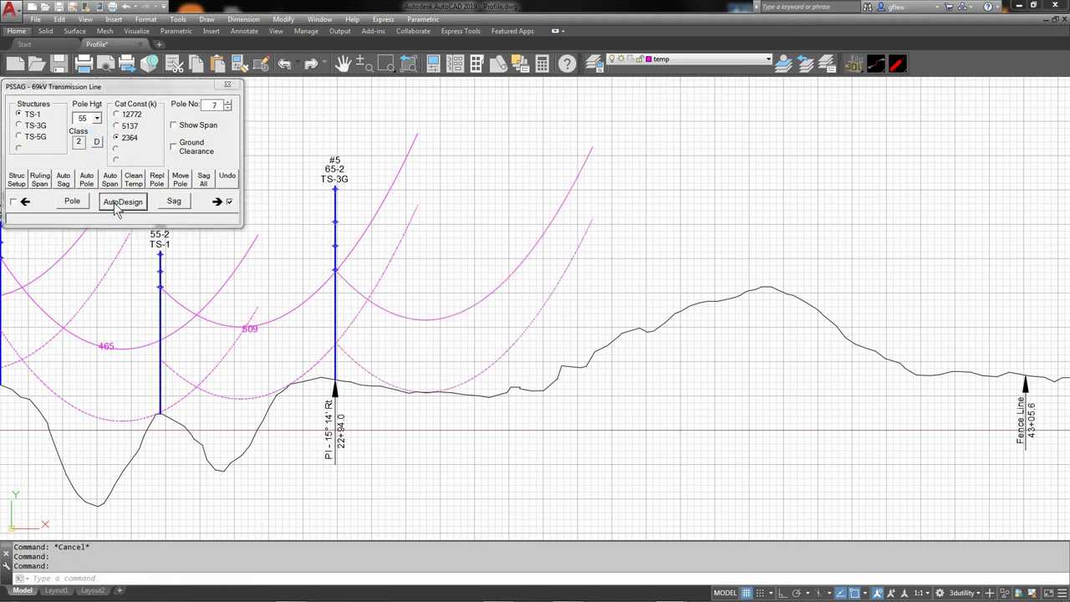
pyautogui.click(133, 209)
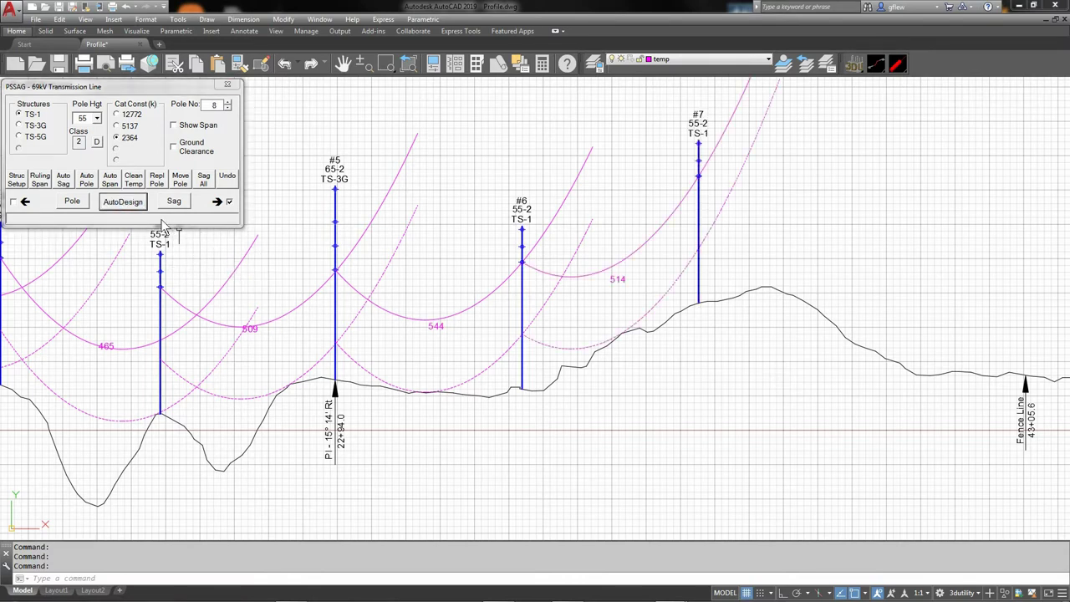
pyautogui.click(126, 204)
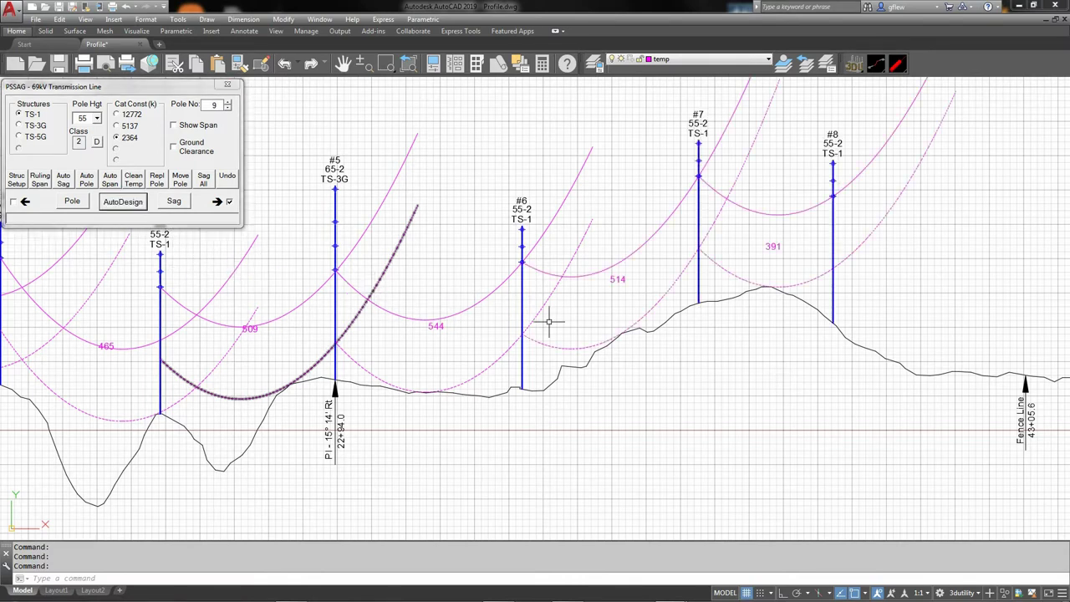
pyautogui.moveTo(470, 318)
pyautogui.mouseDown(button='middle')
pyautogui.moveTo(323, 301)
pyautogui.moveTo(275, 301)
pyautogui.moveTo(279, 310)
pyautogui.mouseUp(button='middle')
pyautogui.click(121, 206)
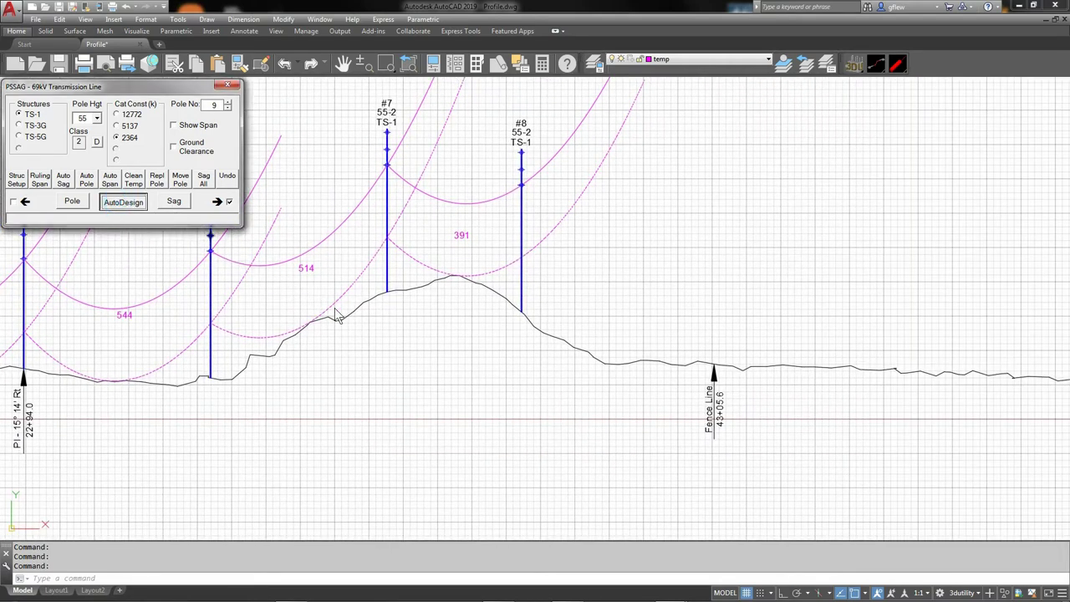
pyautogui.moveTo(760, 418); pyautogui.dragTo(645, 354, button='middle')
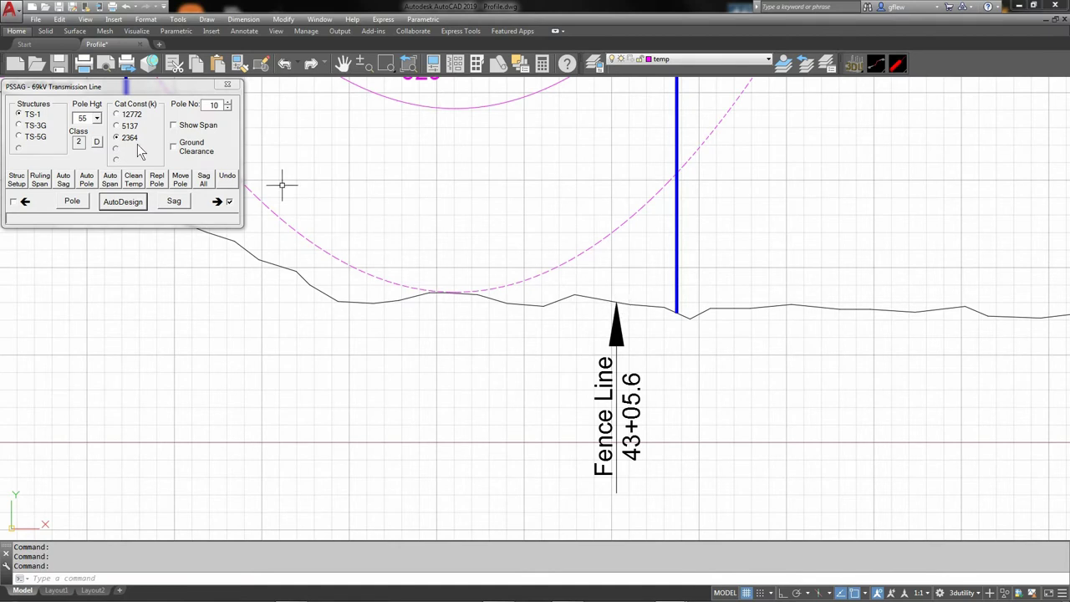
# Step: Move pole #9 onto the Fence Line at 43+05.6, recalculating its 629 span to 544
pyautogui.click(181, 182)
pyautogui.click(678, 287)
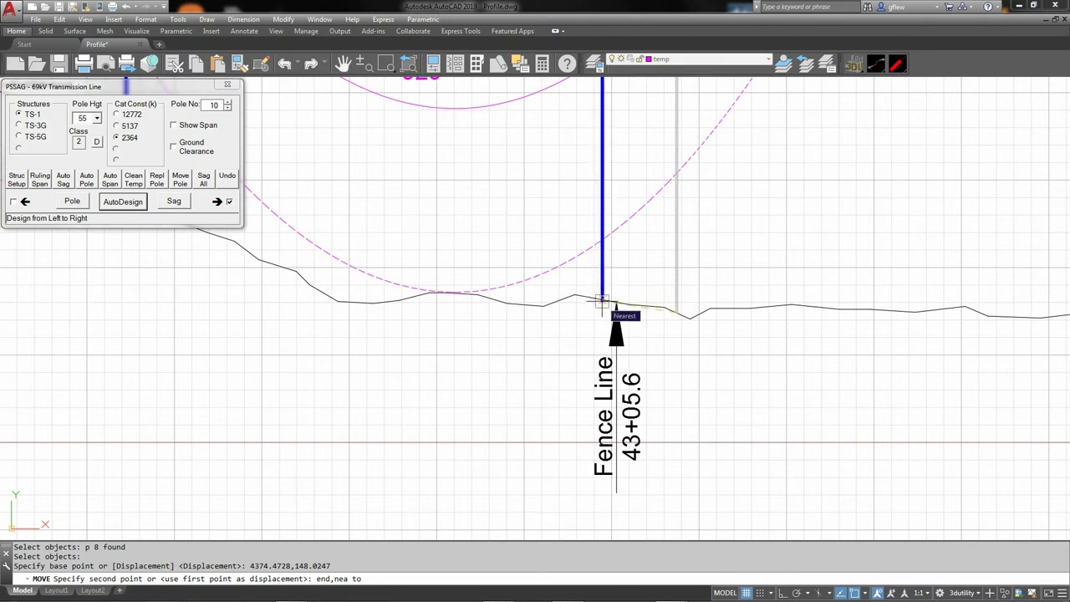
pyautogui.click(611, 310)
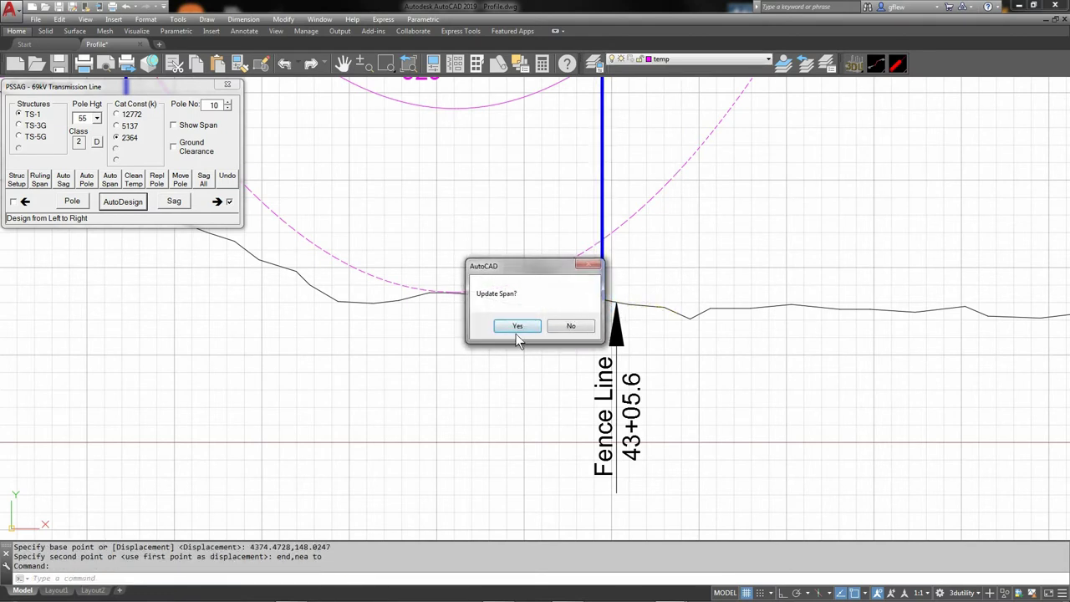
pyautogui.click(516, 331)
pyautogui.scroll(-4, 437, 201)
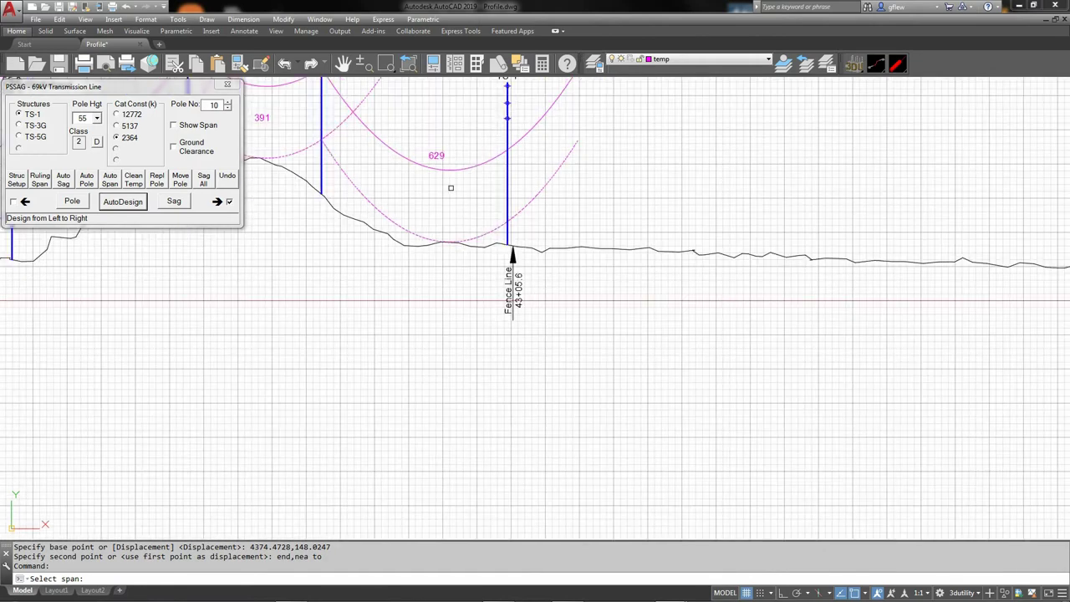
pyautogui.click(321, 114)
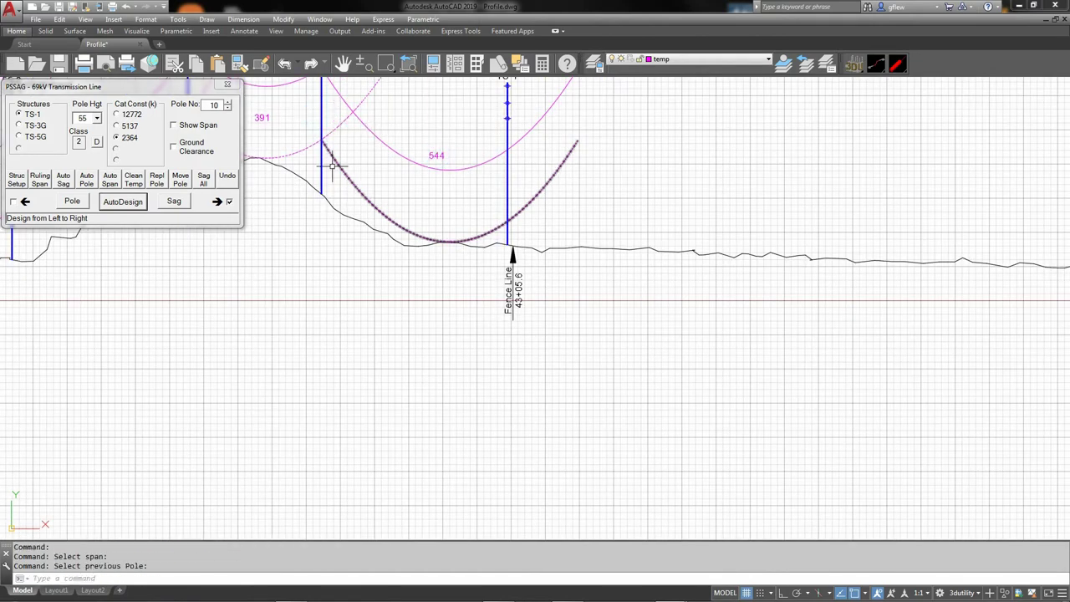
pyautogui.moveTo(582, 246)
pyautogui.mouseDown(button='middle')
pyautogui.moveTo(454, 286)
pyautogui.moveTo(383, 286)
pyautogui.mouseUp(button='middle')
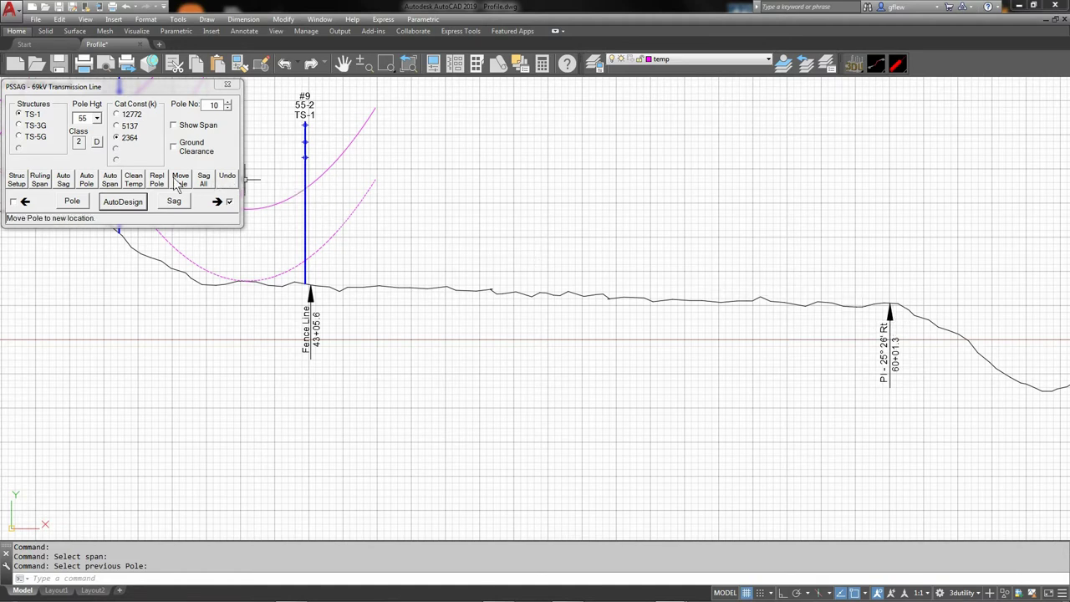
# Step: Auto Span three poles, #10–#12, between pole #9 and the PI pole on 570-foot spans
pyautogui.click(109, 180)
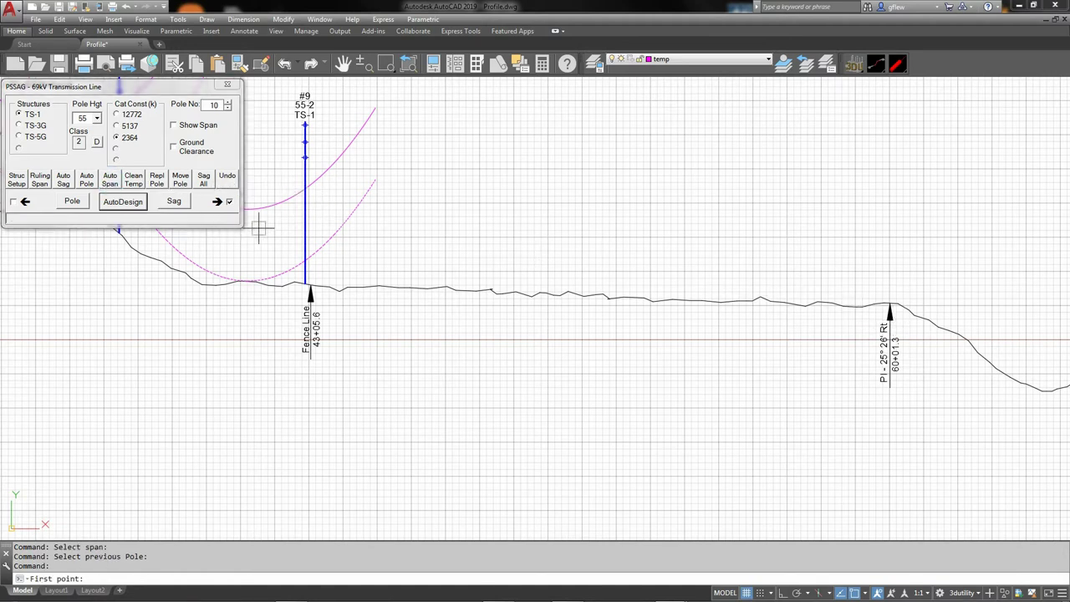
pyautogui.click(311, 244)
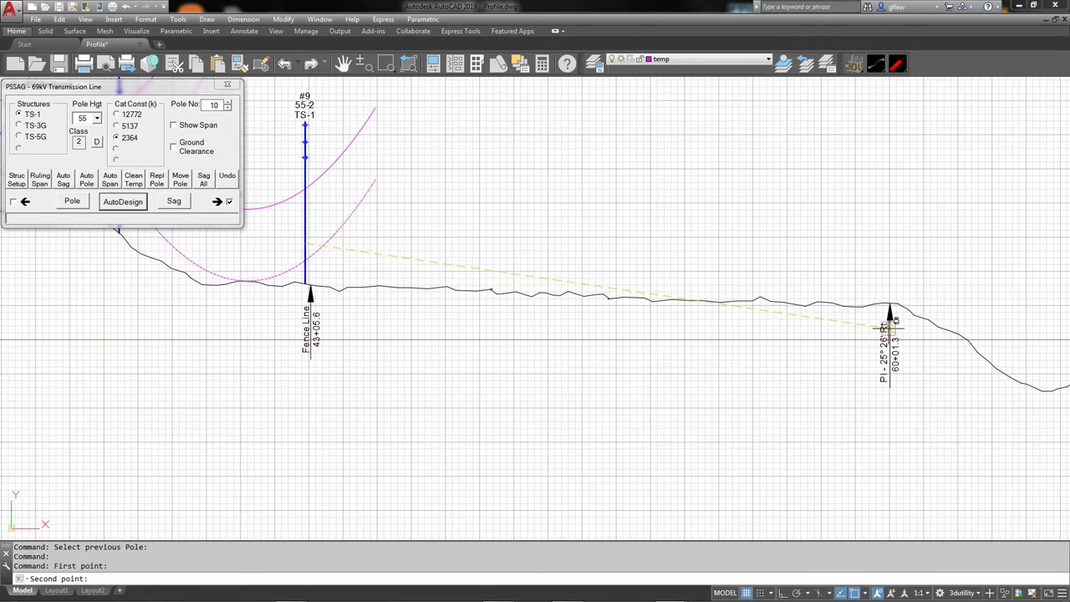
pyautogui.click(889, 328)
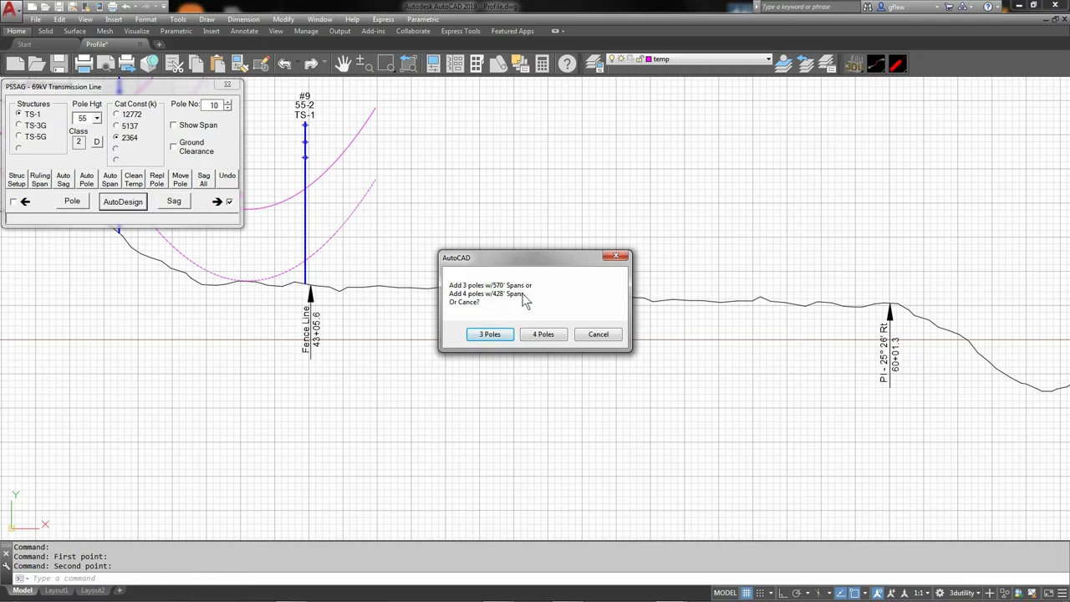
pyautogui.click(488, 335)
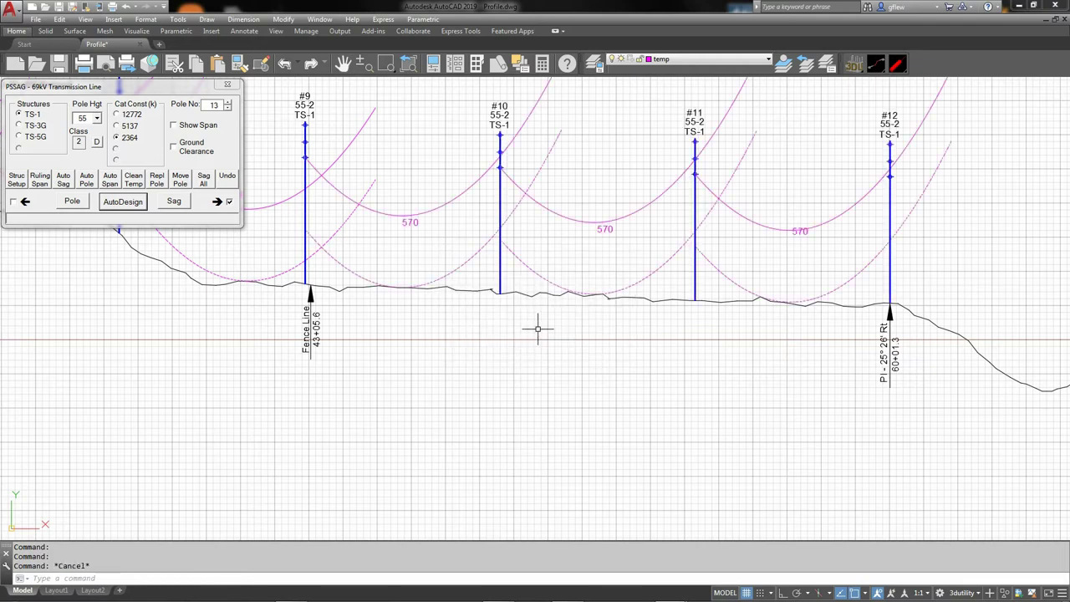
pyautogui.moveTo(426, 234); pyautogui.dragTo(405, 297, button='middle')
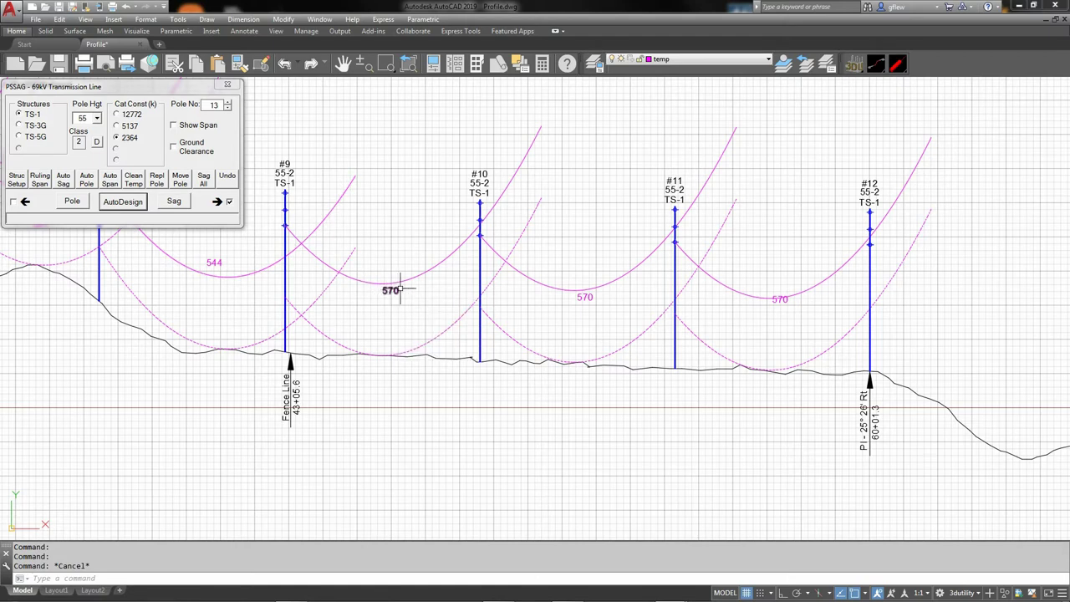
pyautogui.moveTo(485, 212); pyautogui.dragTo(434, 250, button='middle')
pyautogui.scroll(2, 438, 258)
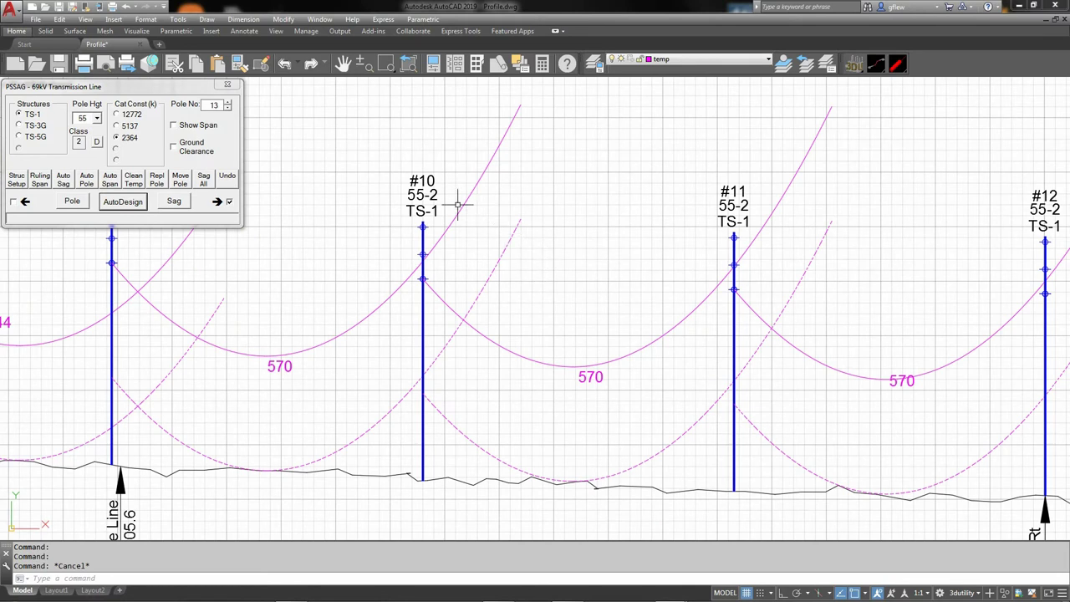
# Step: Replace pole #10 with a 60-foot 60-2 pole
pyautogui.click(97, 118)
pyautogui.click(87, 136)
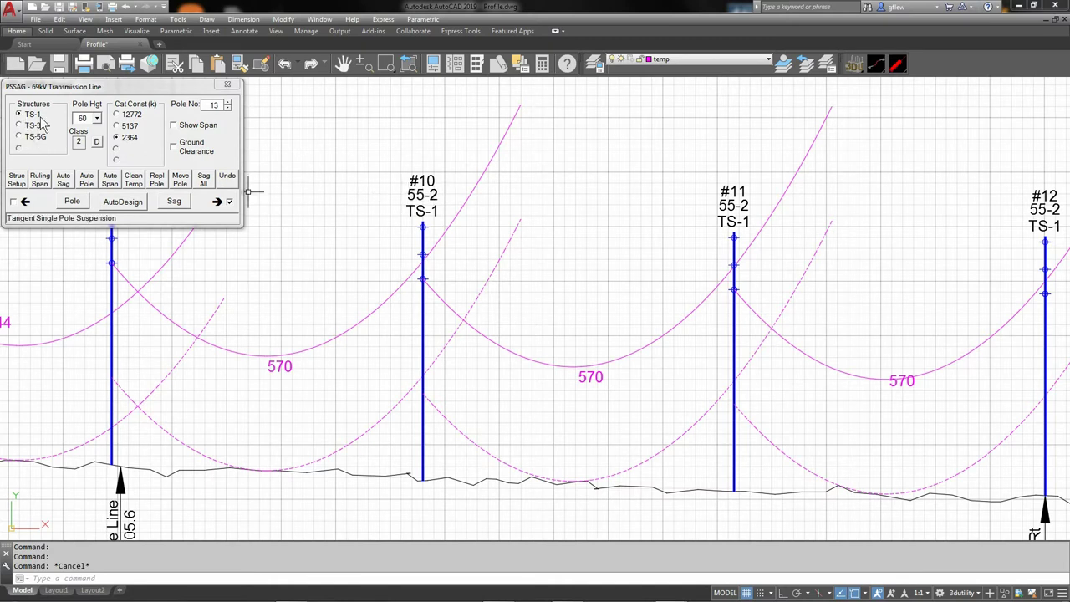
pyautogui.click(157, 180)
pyautogui.click(422, 194)
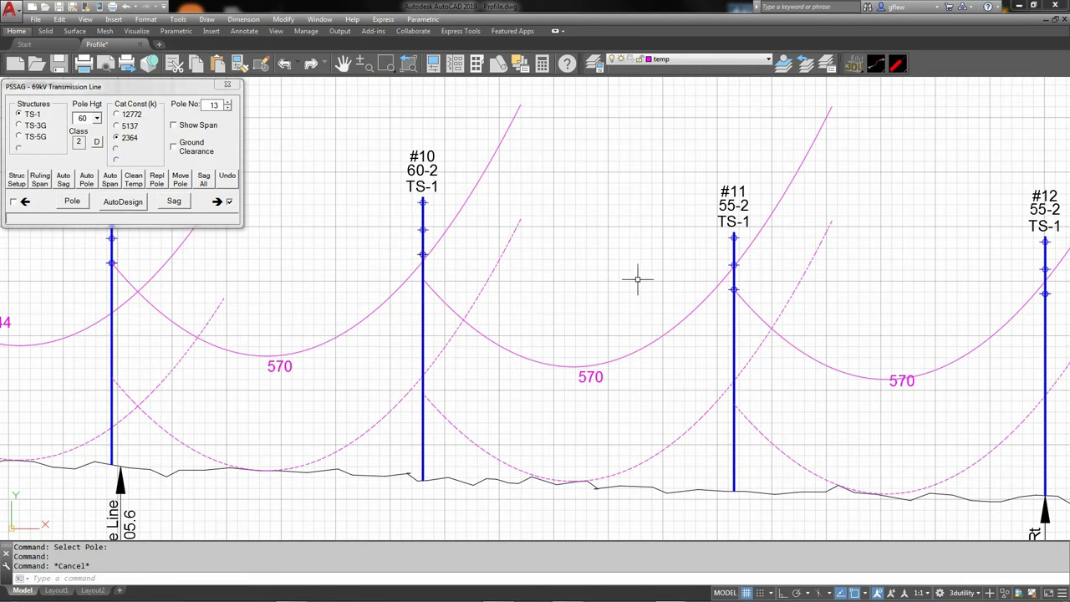
# Step: Run Auto Sag from pole #10, then erase both resulting trial clearance curves
pyautogui.click(60, 189)
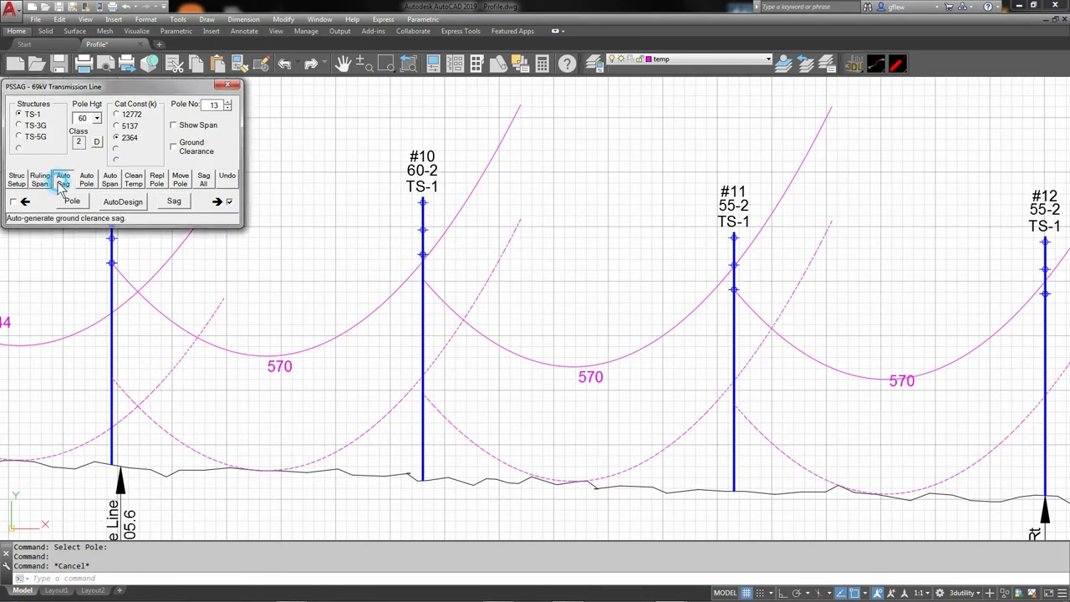
pyautogui.click(423, 254)
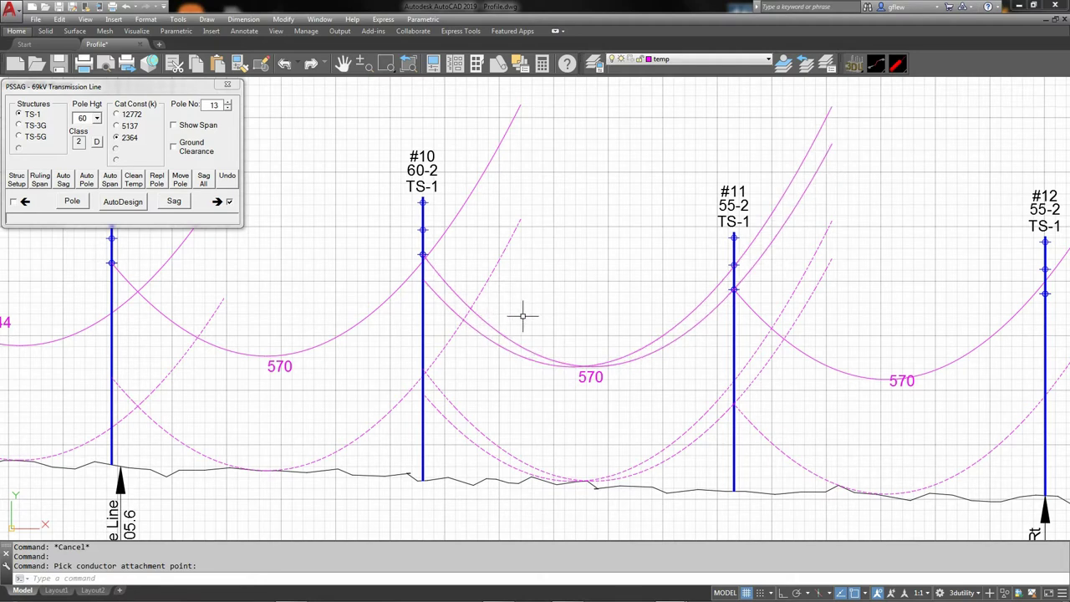
pyautogui.click(479, 331)
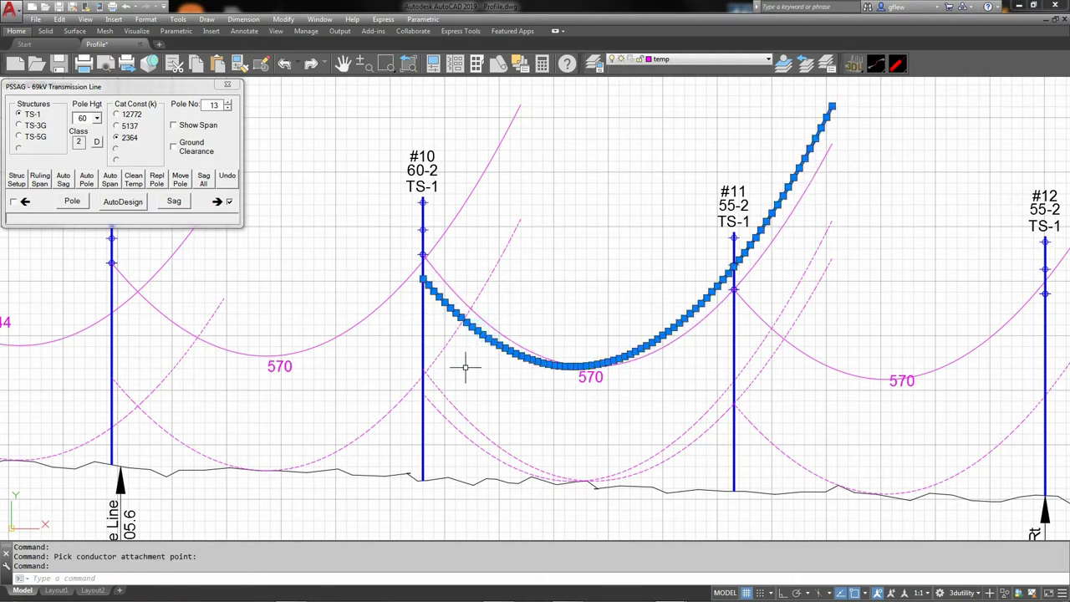
pyautogui.press('Delete')
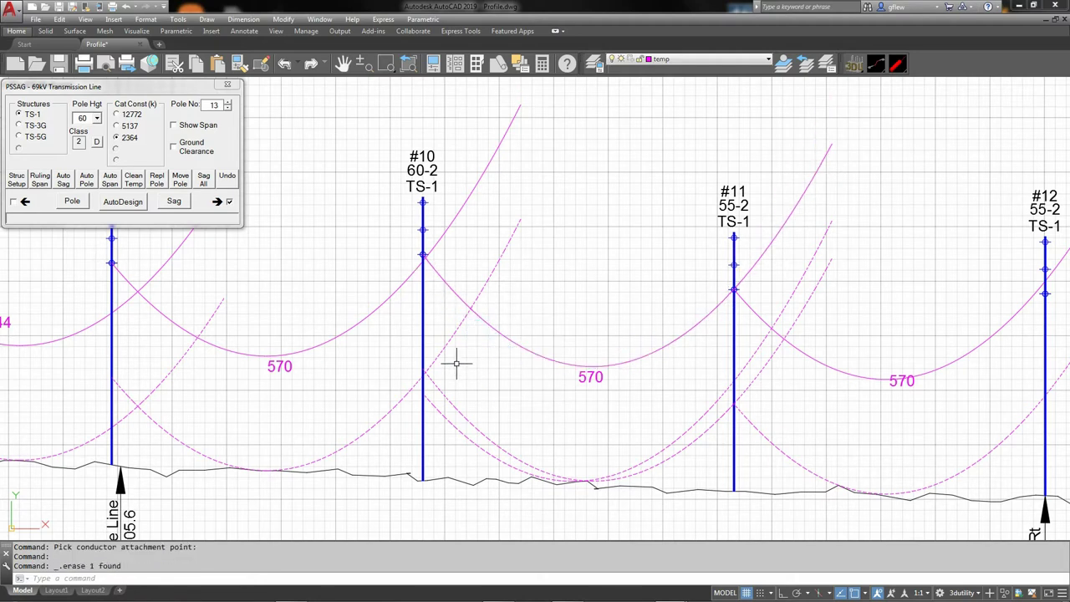
pyautogui.click(452, 426)
pyautogui.moveTo(456, 430)
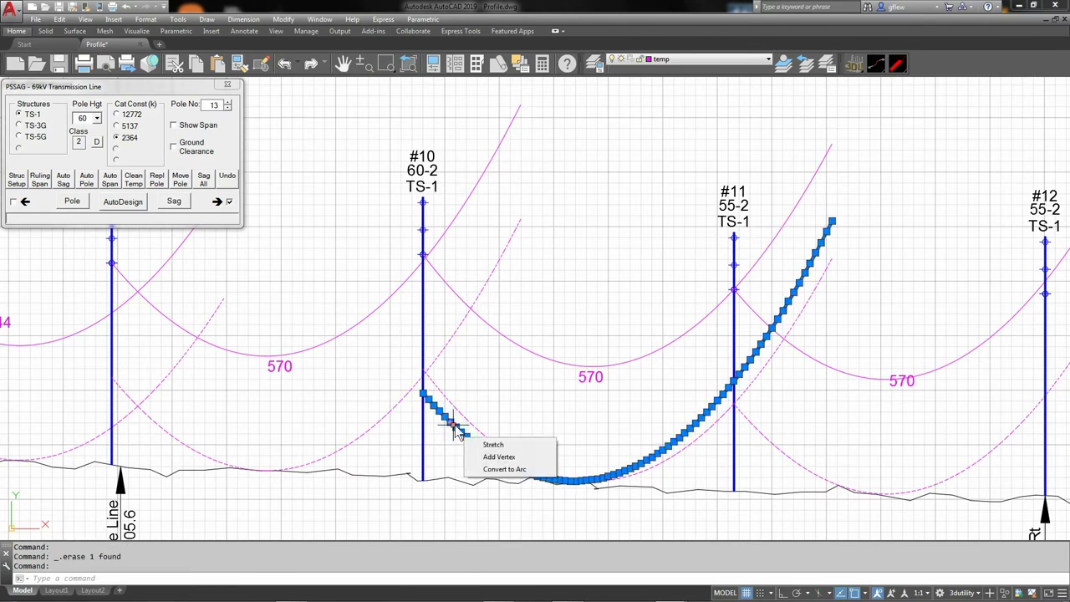
pyautogui.press('Delete')
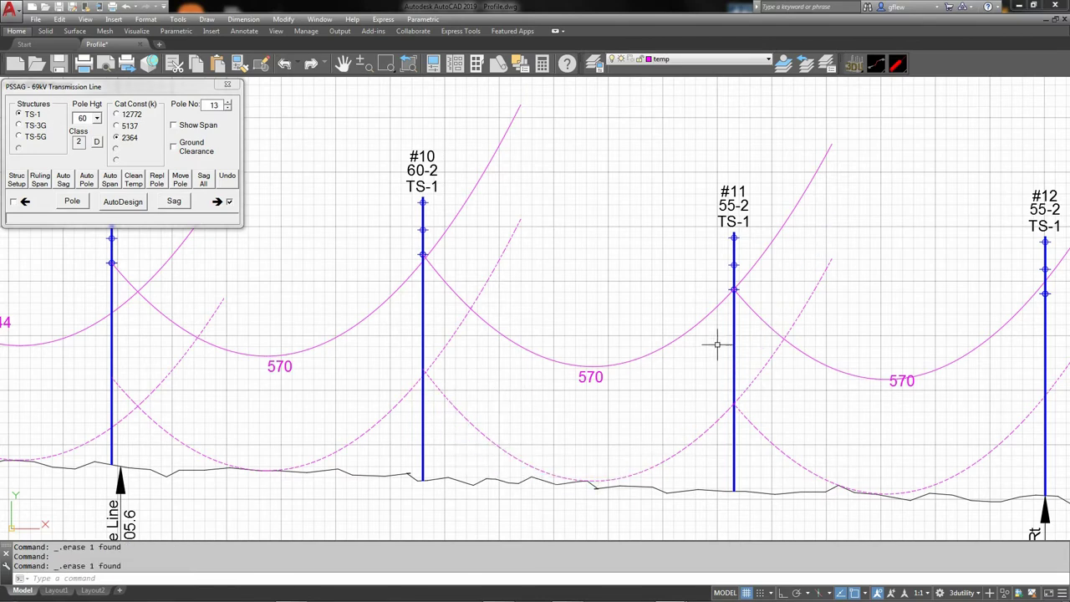
pyautogui.scroll(6, 740, 284)
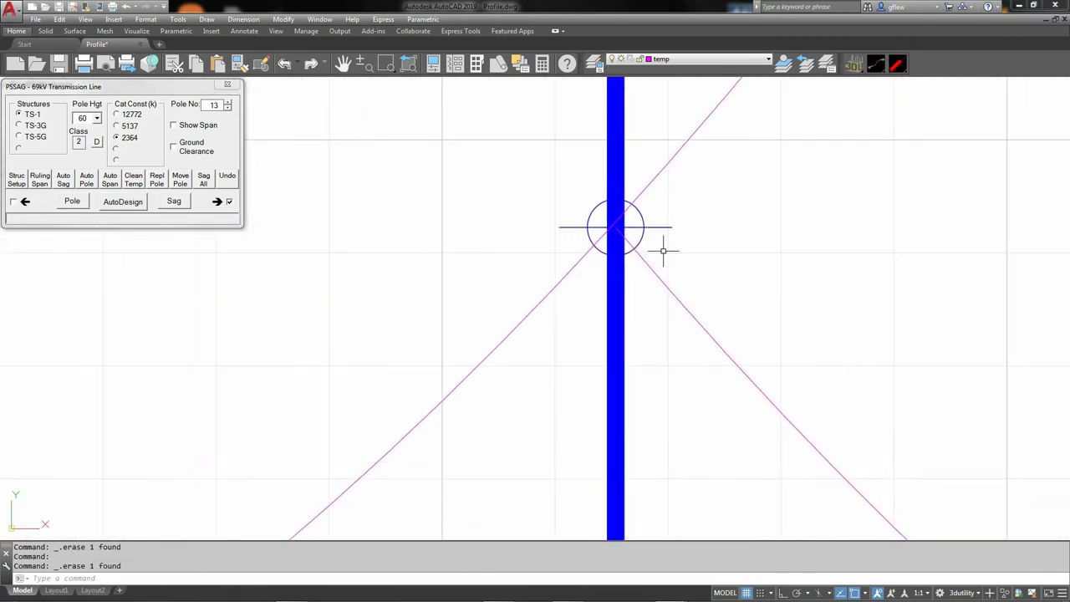
pyautogui.scroll(4, 639, 238)
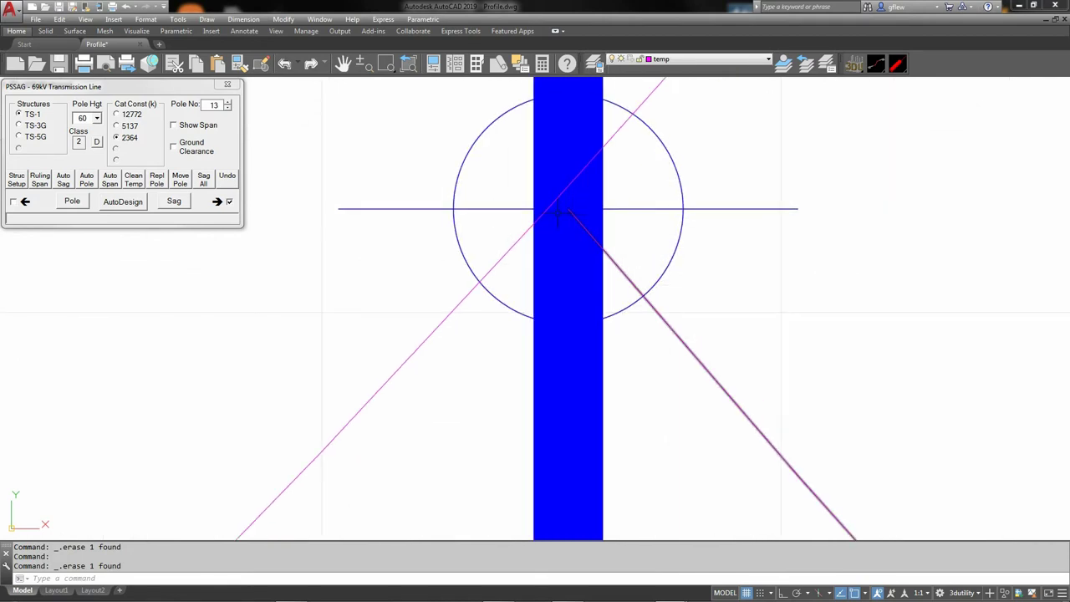
pyautogui.scroll(-10, 552, 200)
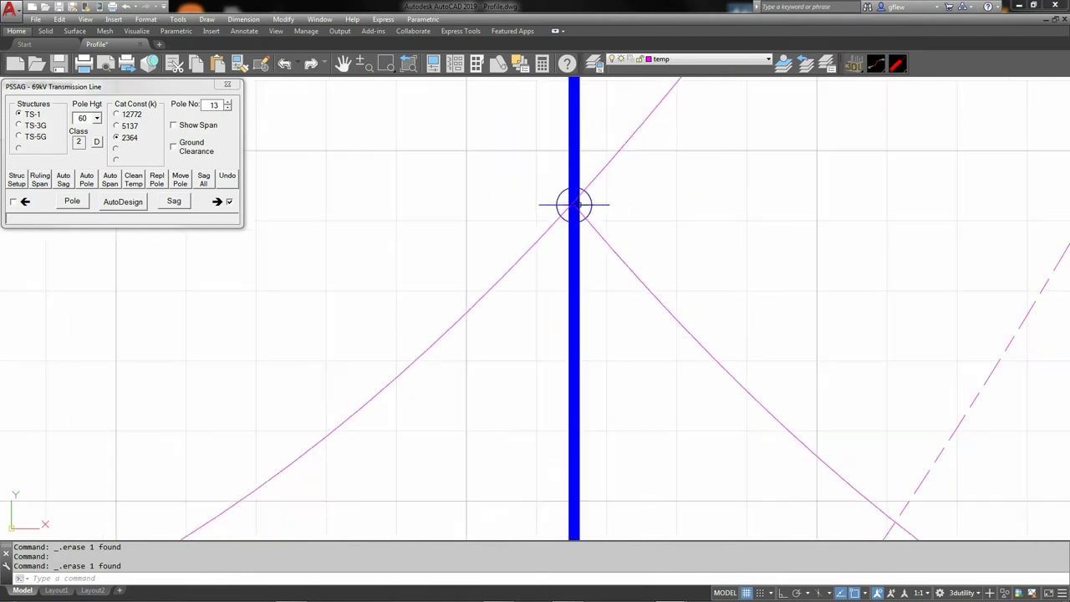
pyautogui.scroll(-2, 557, 307)
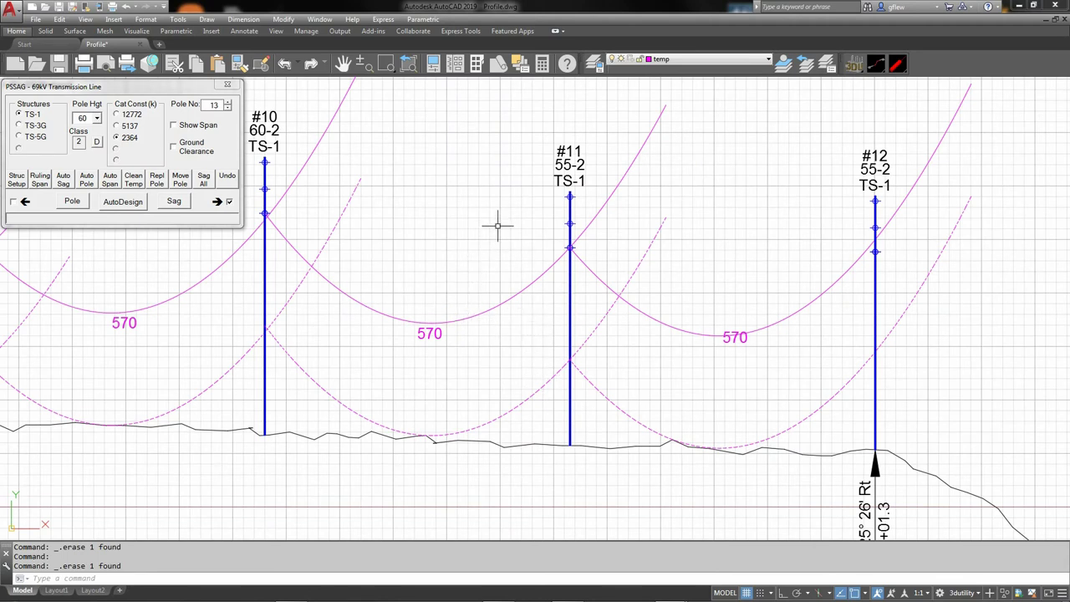
pyautogui.moveTo(710, 232)
pyautogui.mouseDown(button='middle')
pyautogui.moveTo(547, 243)
pyautogui.moveTo(585, 239)
pyautogui.mouseUp(button='middle')
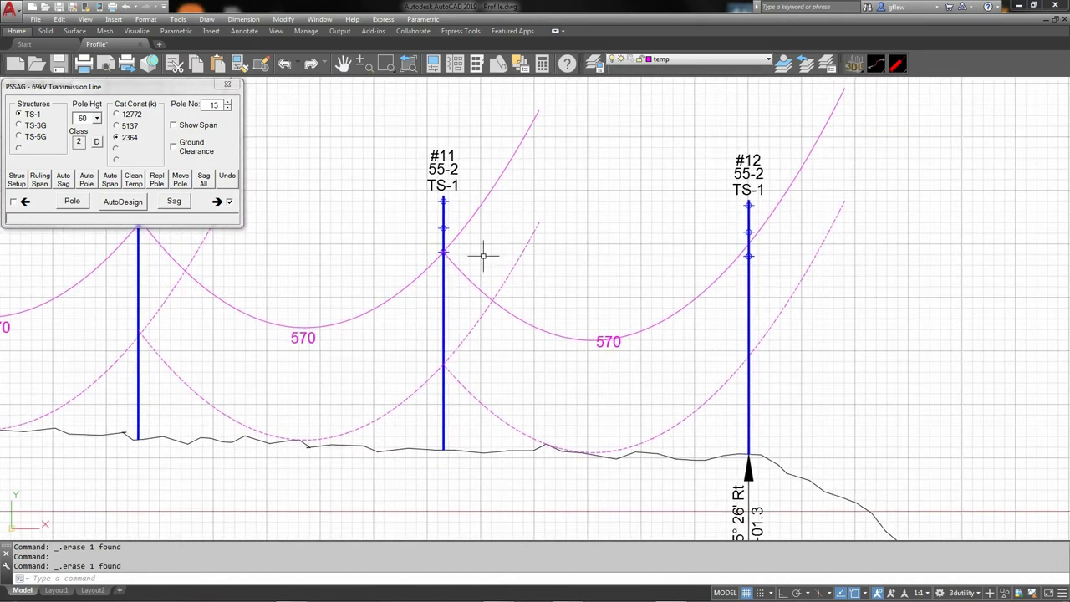
pyautogui.moveTo(527, 256); pyautogui.dragTo(496, 264, button='middle')
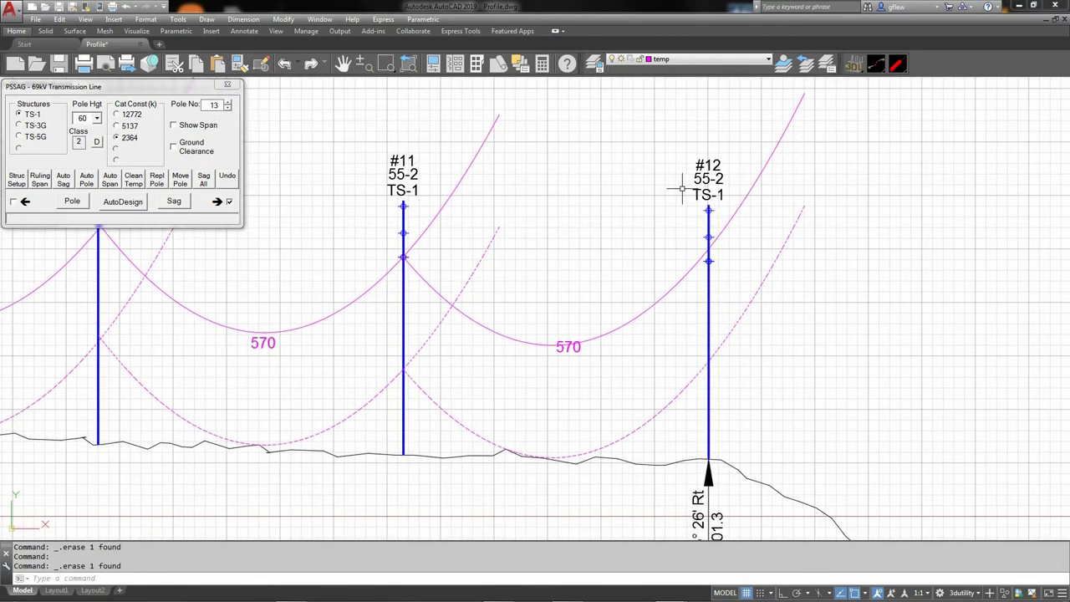
# Step: Replace pole #12 with a 60-2 TS-3G structure, keeping the 2364 catenary constant
pyautogui.click(34, 126)
pyautogui.click(117, 138)
pyautogui.click(159, 181)
pyautogui.click(708, 178)
pyautogui.press('Escape')
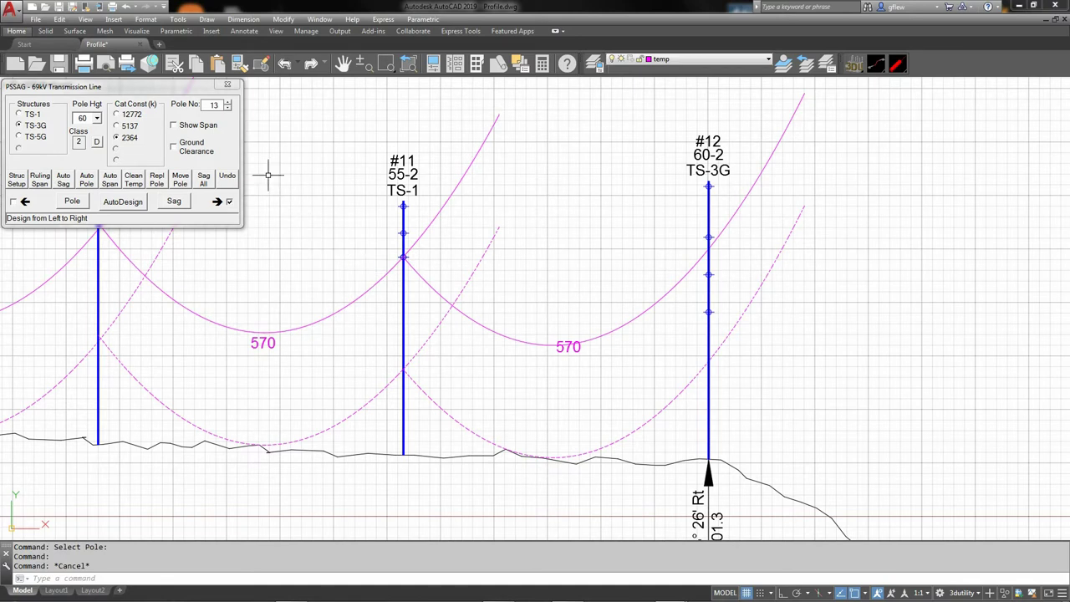
# Step: Replace pole #11 with a 60-2 TS-1 pole
pyautogui.click(33, 116)
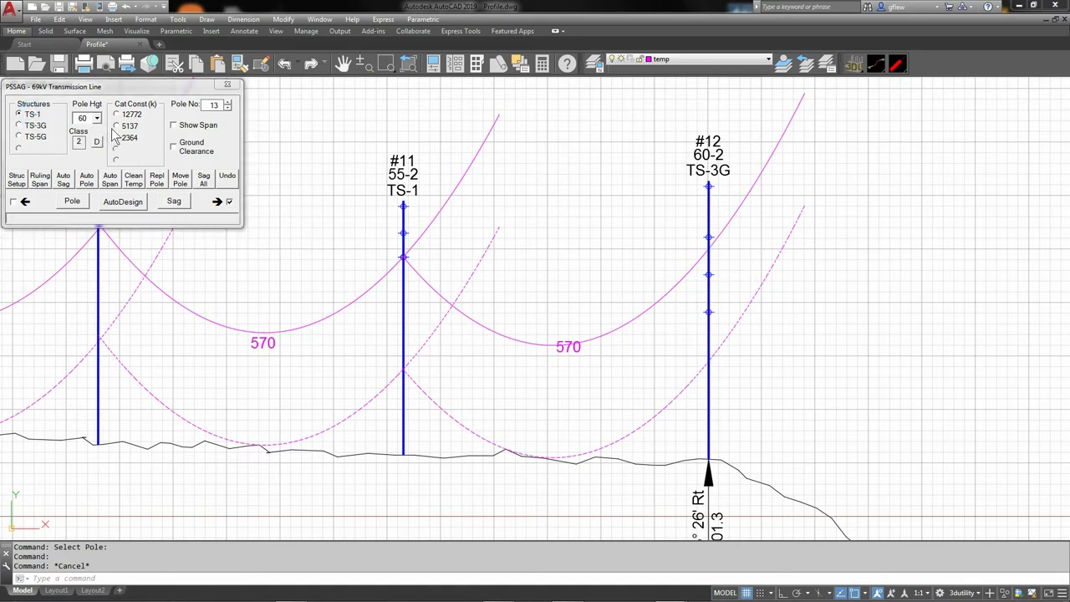
pyautogui.click(158, 181)
pyautogui.click(403, 175)
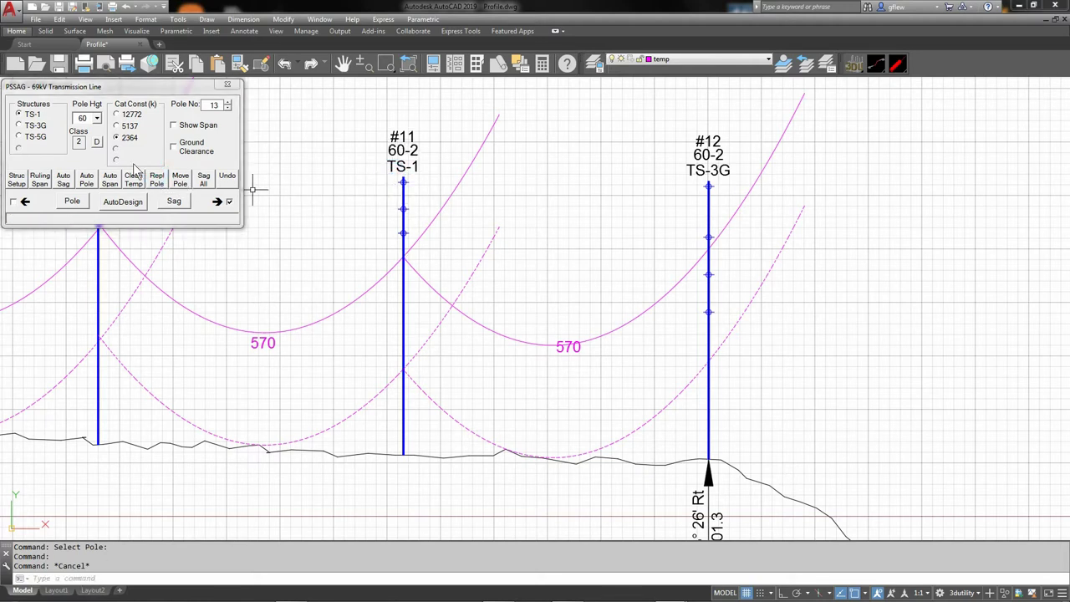
pyautogui.click(89, 181)
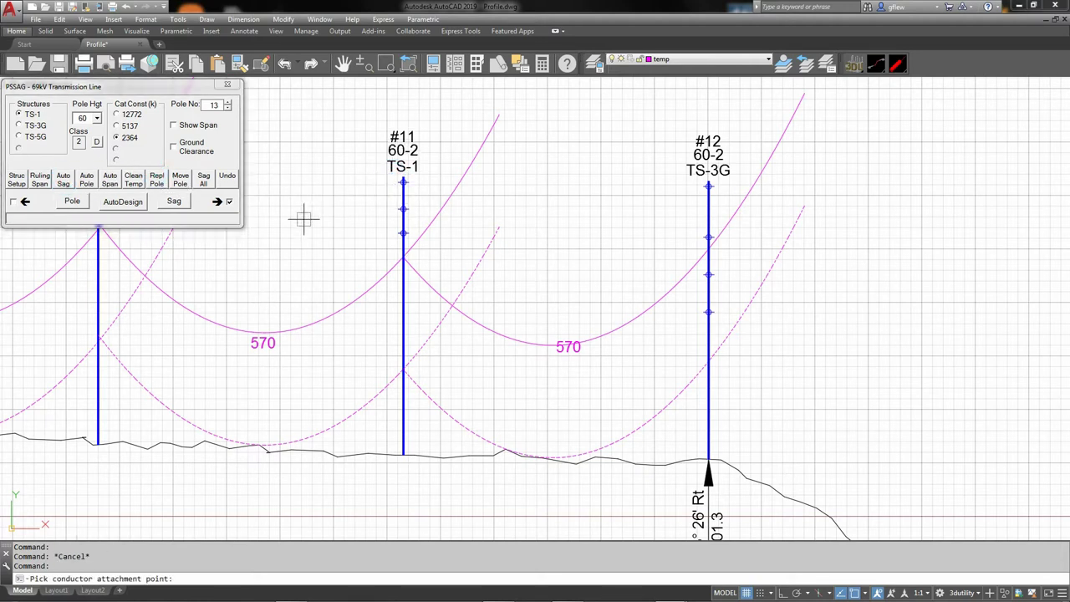
# Step: Redraw pole #11's sag, shift the pole slightly ahead, and recalculate the span from #10 to 606
pyautogui.click(403, 233)
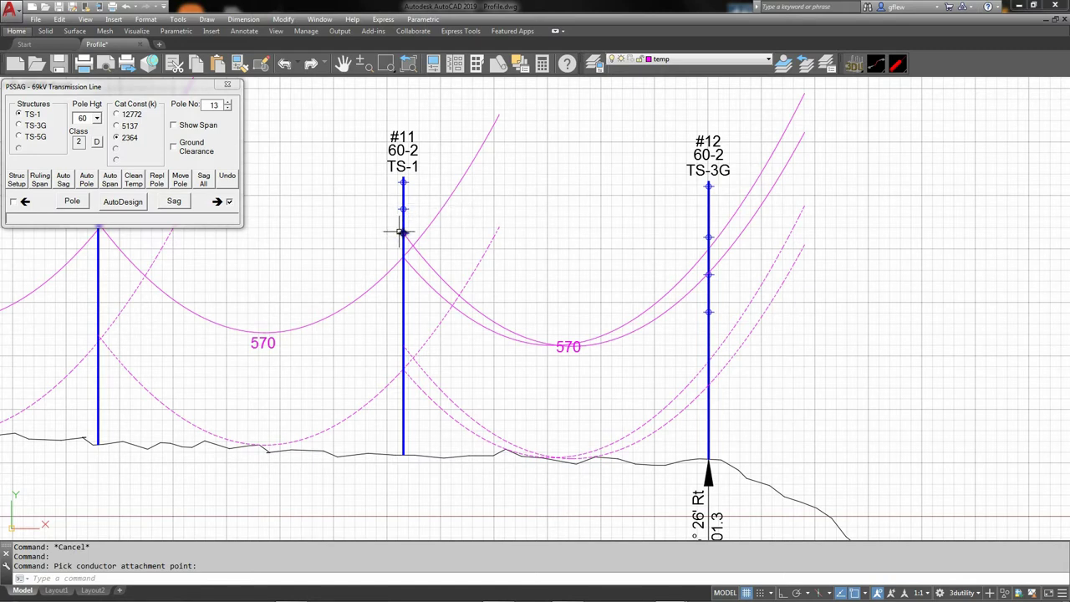
pyautogui.click(180, 184)
pyautogui.click(403, 456)
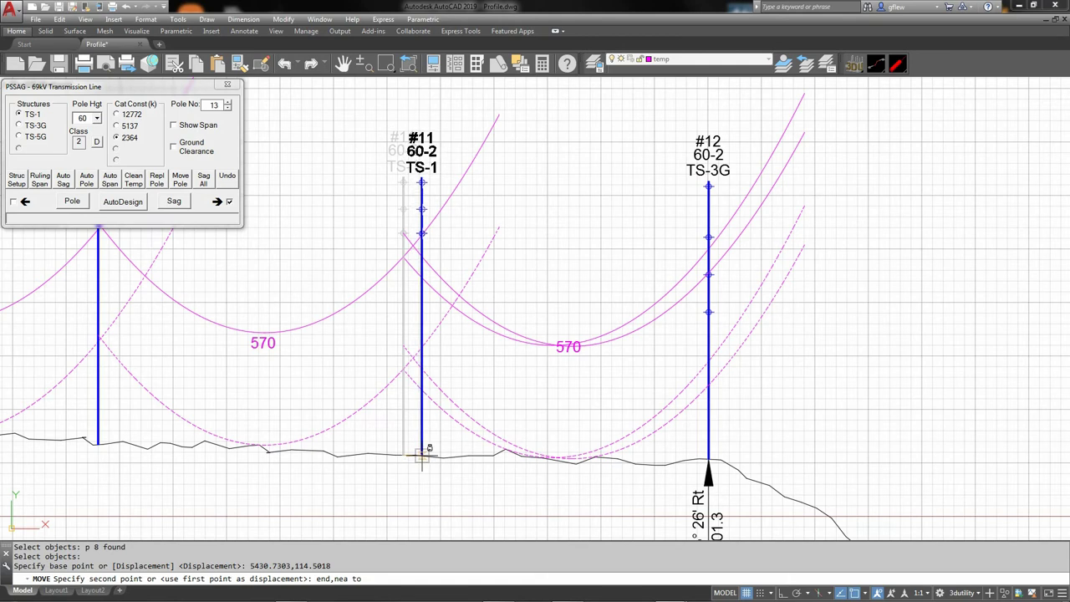
pyautogui.click(422, 456)
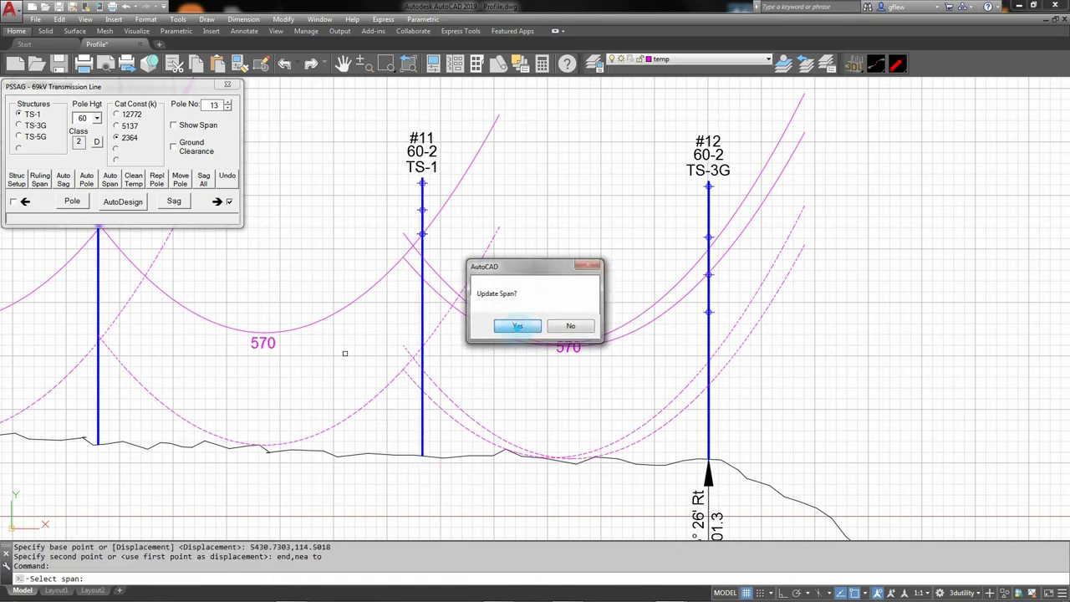
pyautogui.press('Return')
pyautogui.click(239, 342)
pyautogui.click(95, 299)
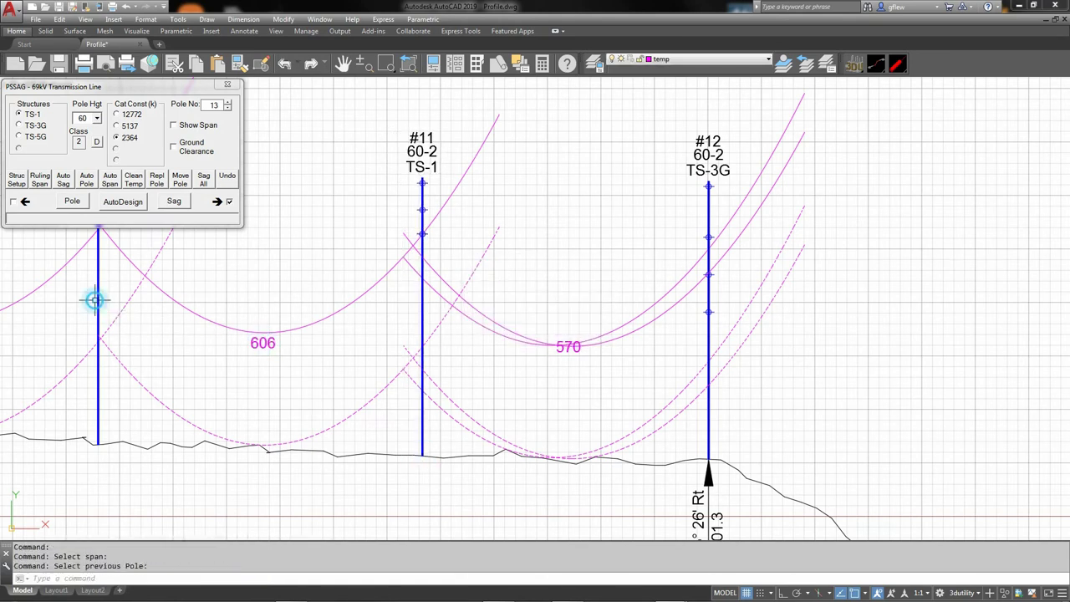
pyautogui.scroll(8, 418, 237)
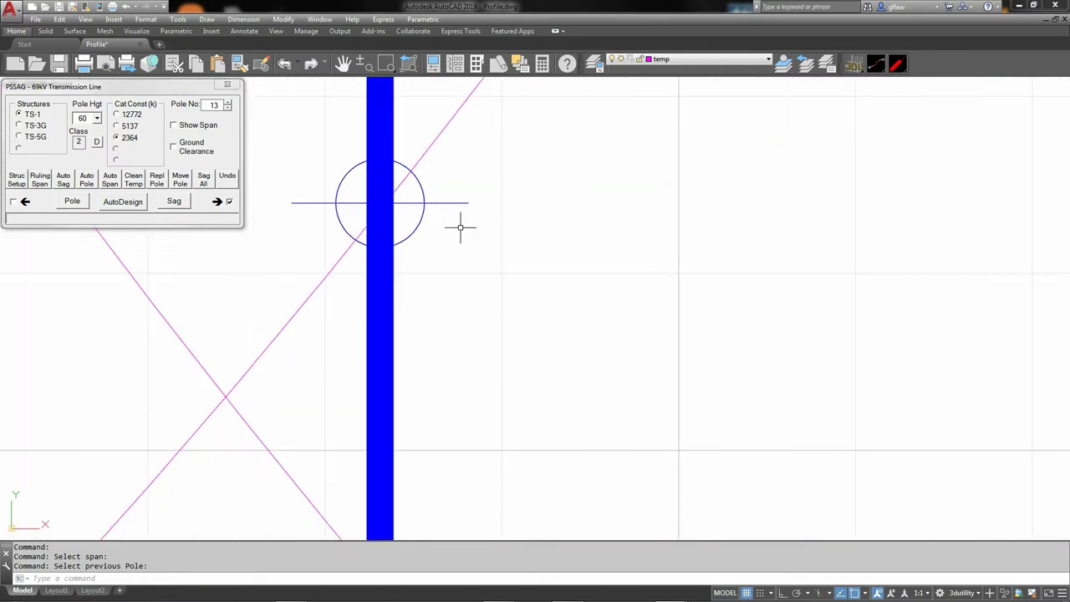
pyautogui.scroll(-6, 399, 209)
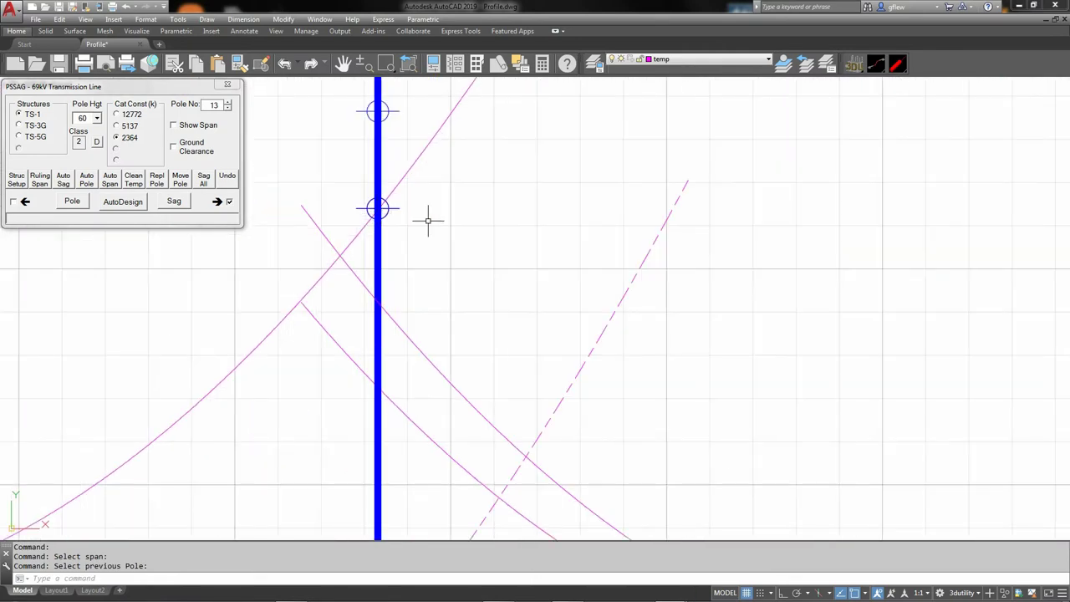
pyautogui.scroll(-4, 537, 354)
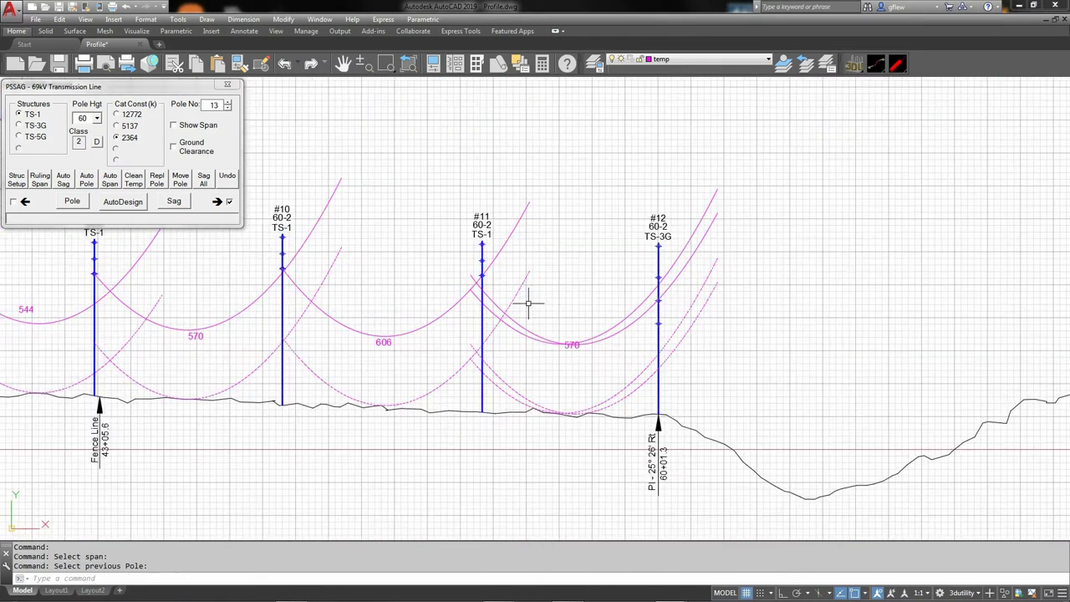
# Step: Window-select and erase the old sag curves between poles #11 and #12
pyautogui.click(541, 294)
pyautogui.click(529, 428)
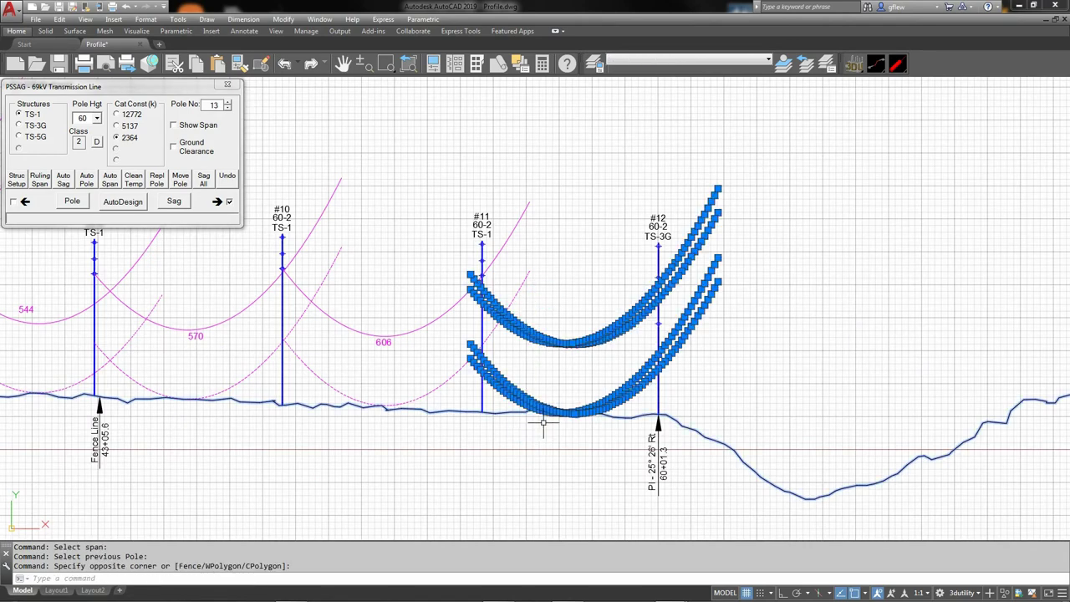
pyautogui.press('Delete')
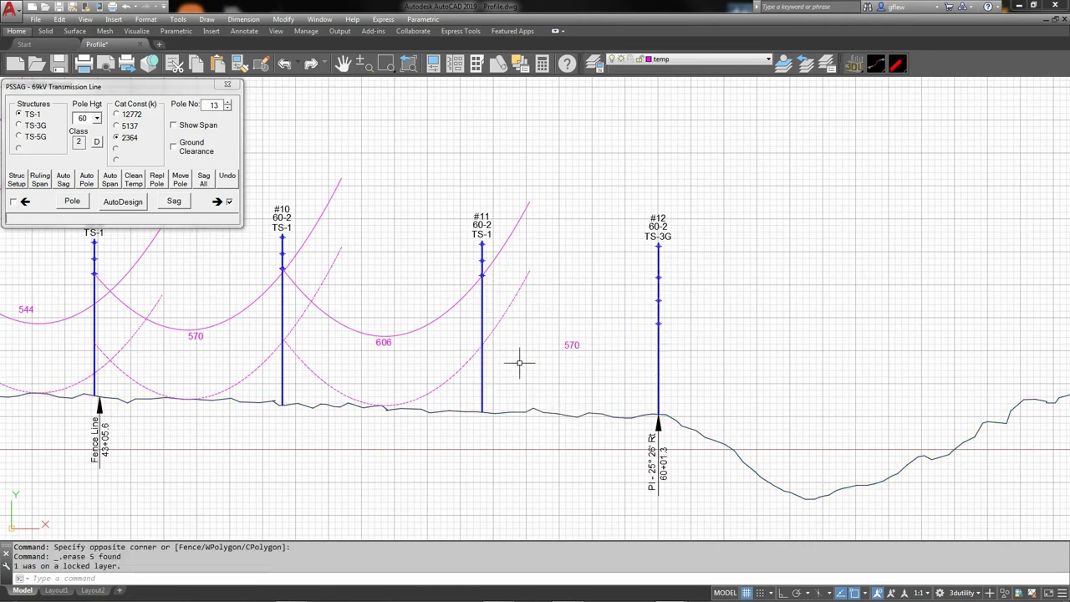
pyautogui.scroll(4, 518, 362)
pyautogui.scroll(-2, 503, 265)
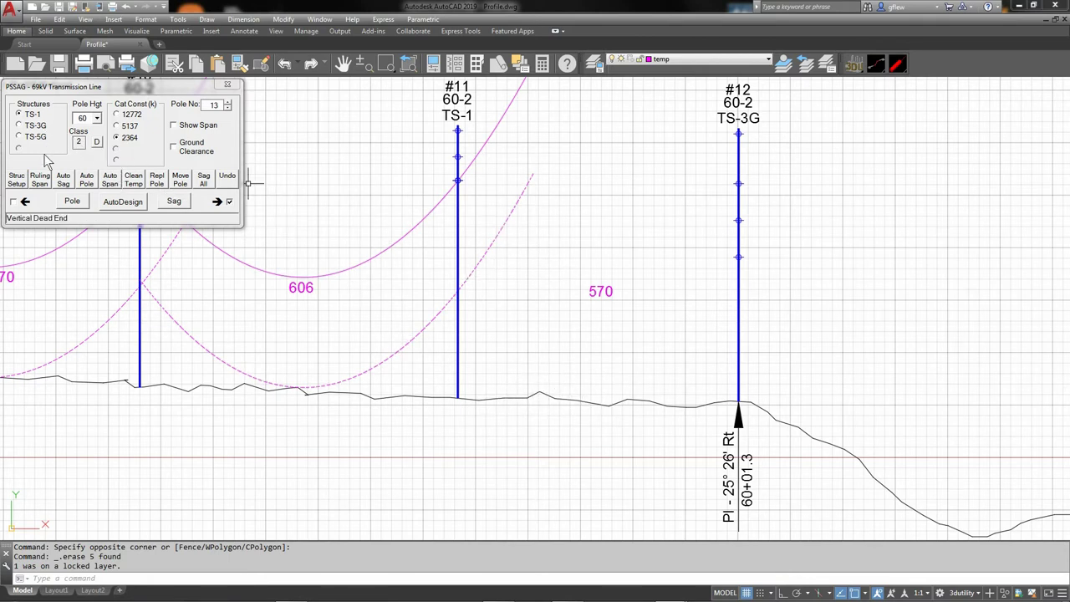
# Step: Draw new Auto Sag curves from pole #11's attachment point across the 570 span
pyautogui.click(63, 179)
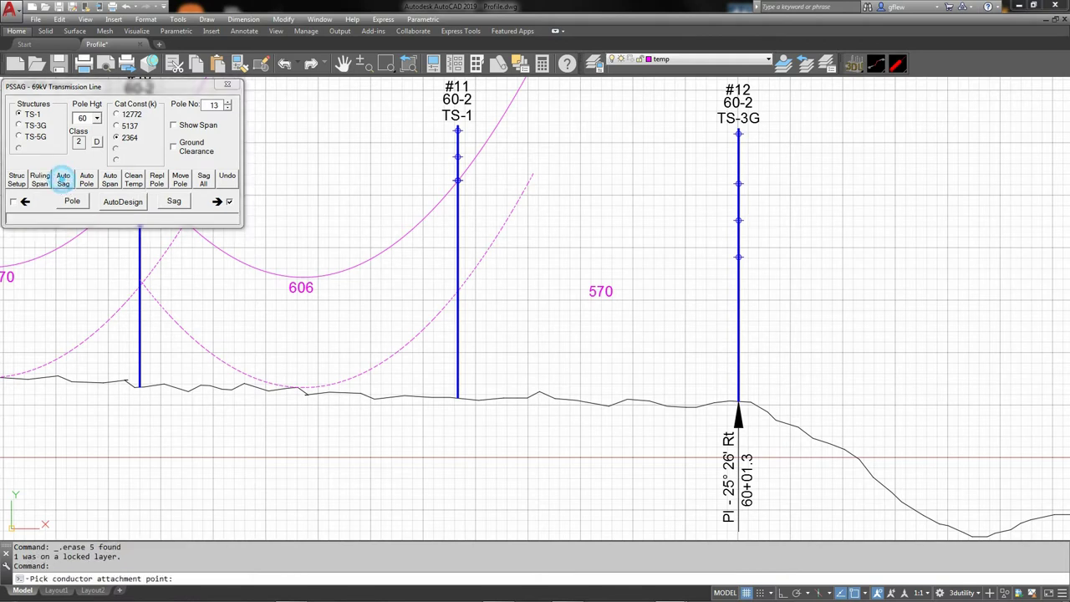
pyautogui.click(457, 181)
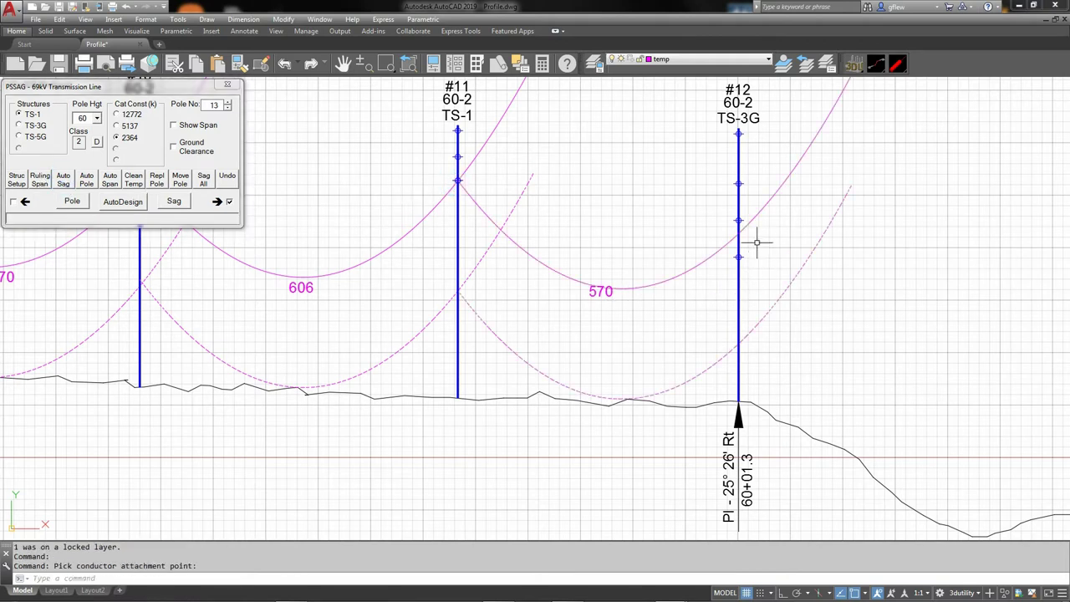
pyautogui.moveTo(733, 296)
pyautogui.mouseDown(button='middle')
pyautogui.moveTo(518, 313)
pyautogui.moveTo(549, 310)
pyautogui.mouseUp(button='middle')
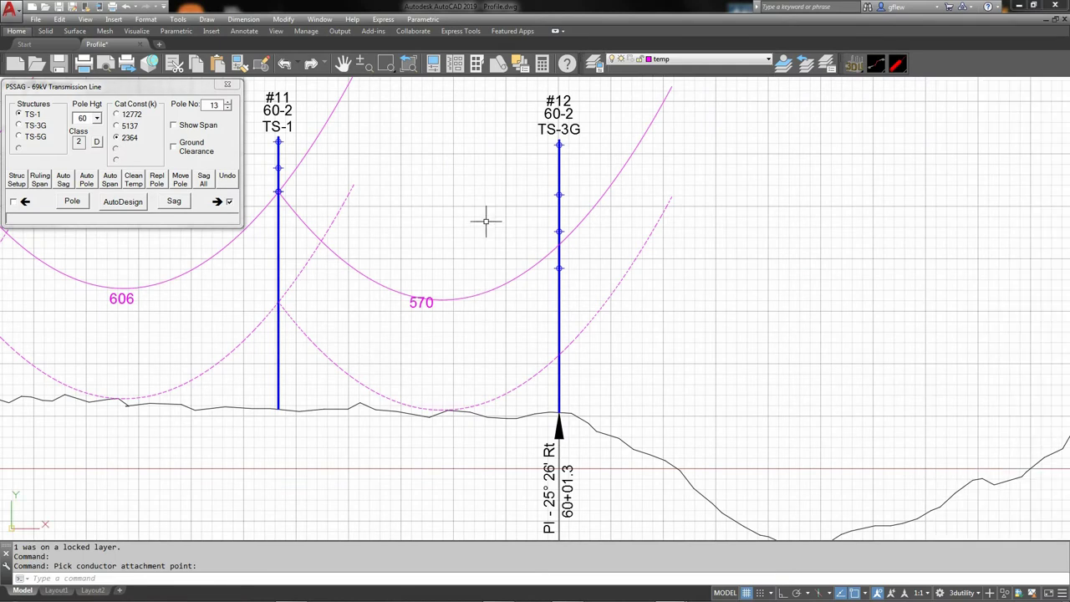
# Step: Replace PI pole #12 with a 65-foot TS-3G structure labelled 65-2
pyautogui.click(97, 119)
pyautogui.click(84, 148)
pyautogui.click(33, 125)
pyautogui.click(186, 185)
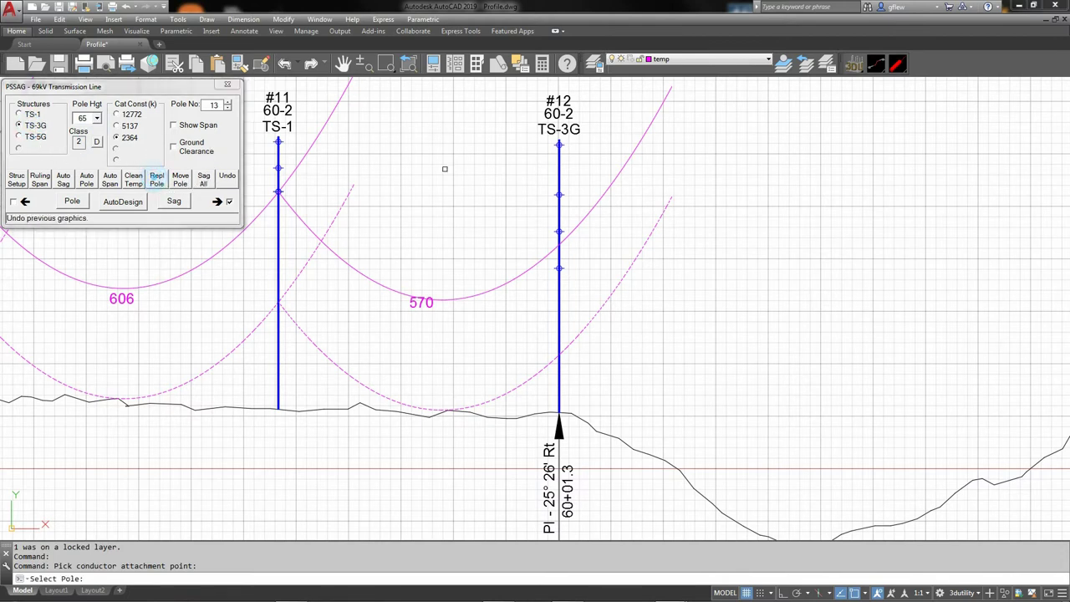
pyautogui.click(538, 129)
pyautogui.press('Escape')
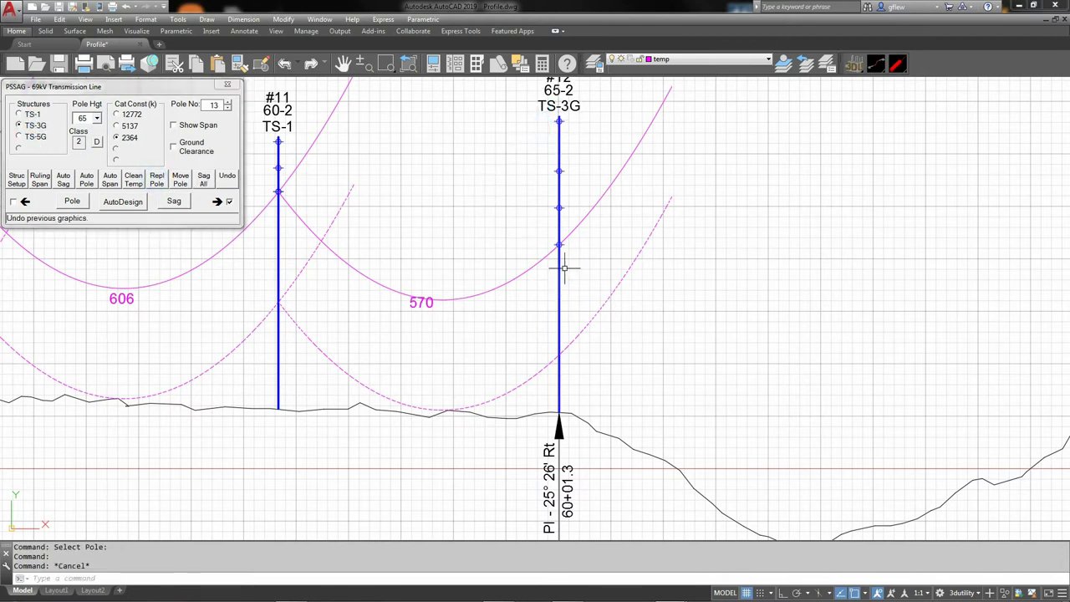
pyautogui.scroll(5, 562, 242)
pyautogui.scroll(3, 557, 207)
pyautogui.moveTo(510, 100); pyautogui.dragTo(510, 227, button='middle')
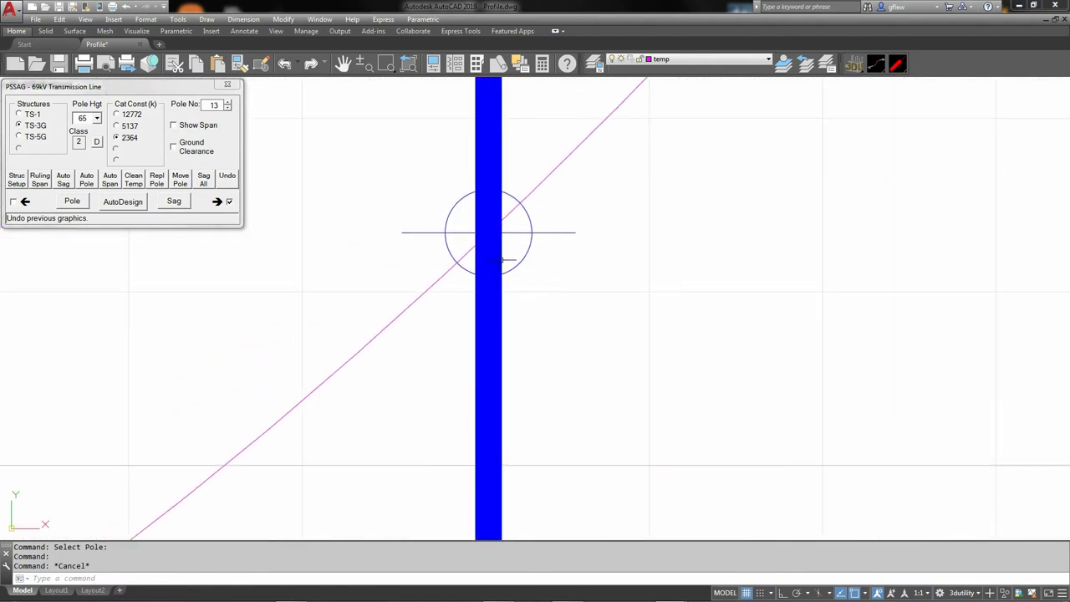
pyautogui.moveTo(509, 231)
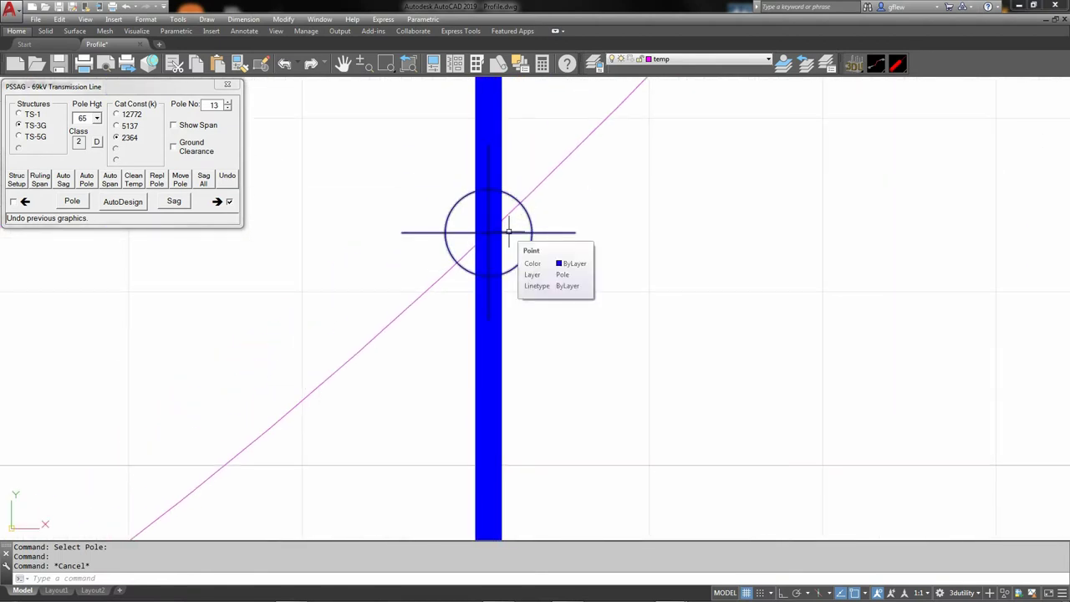
pyautogui.scroll(-5, 509, 231)
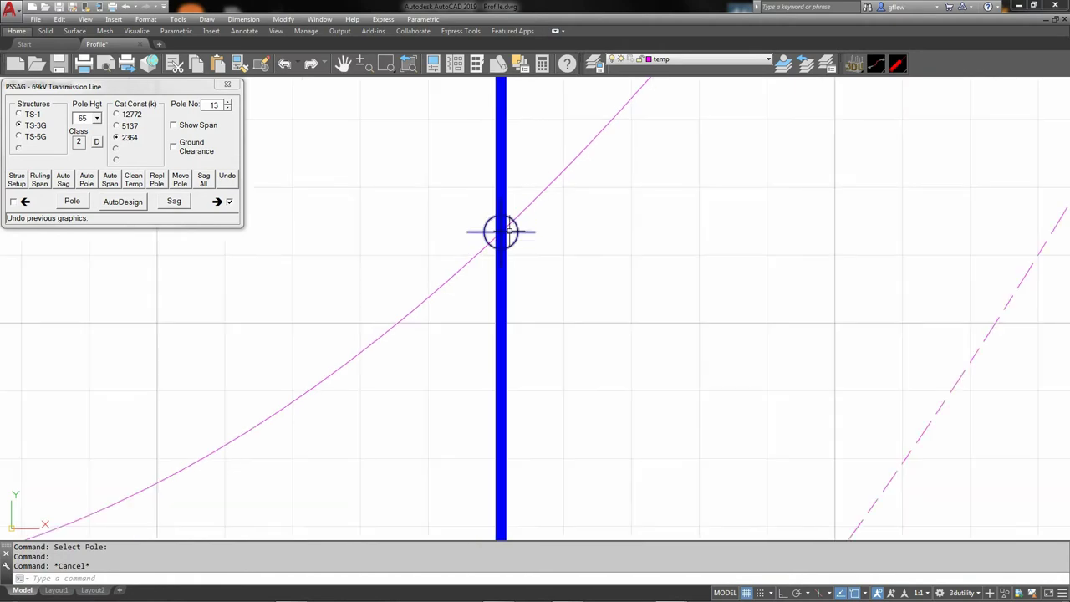
pyautogui.moveTo(457, 301); pyautogui.dragTo(405, 330, button='middle')
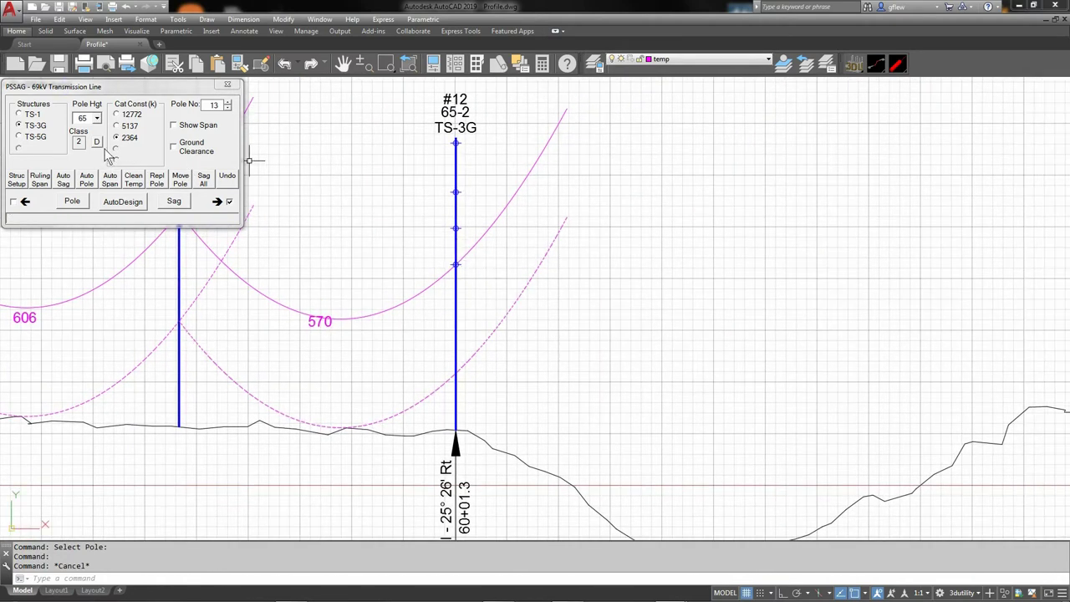
# Step: Auto-place poles #13–#16 (spans 458, 567, 455, 615), with #15 at Main St 75+23.0
pyautogui.scroll(-2, 386, 216)
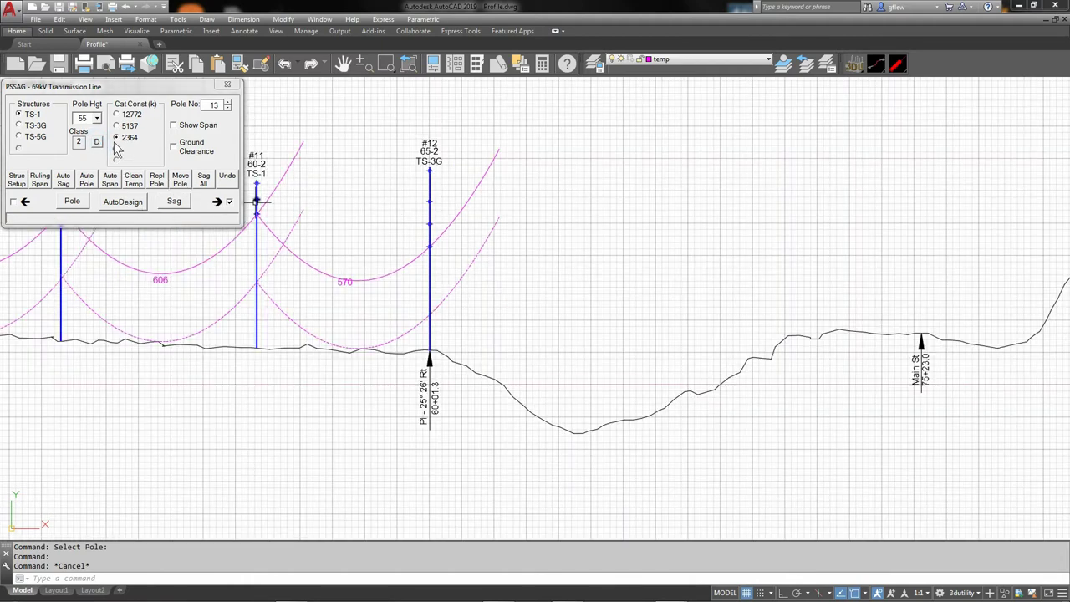
pyautogui.click(121, 204)
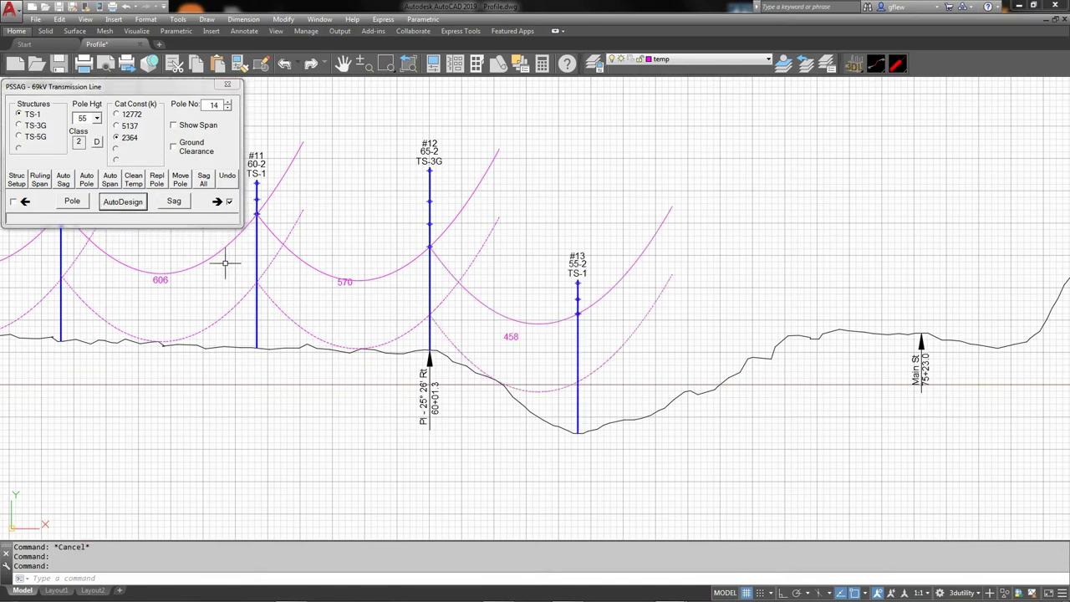
pyautogui.click(122, 203)
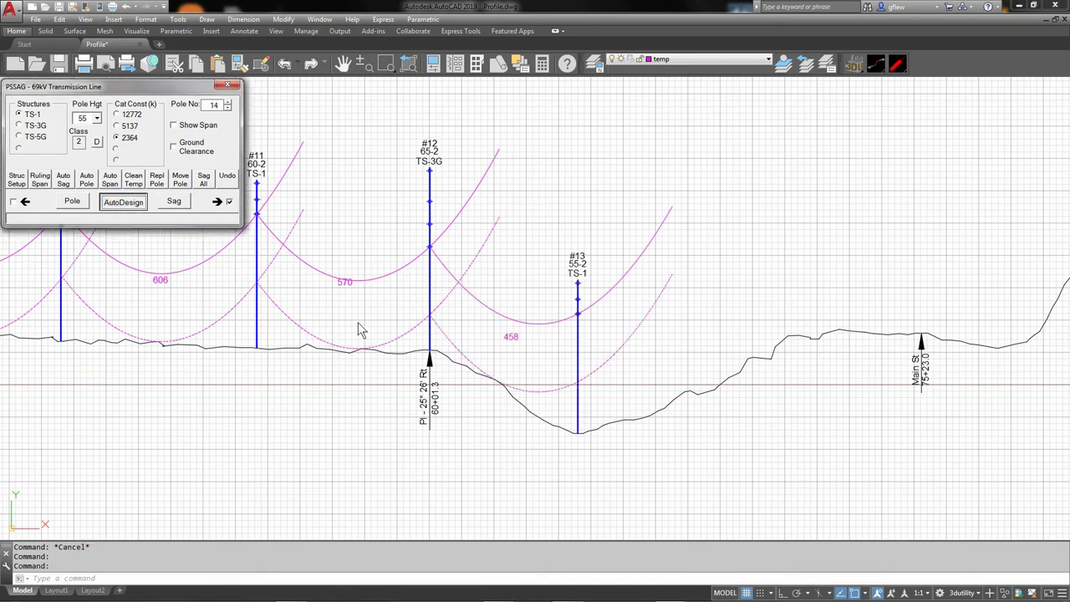
pyautogui.click(129, 205)
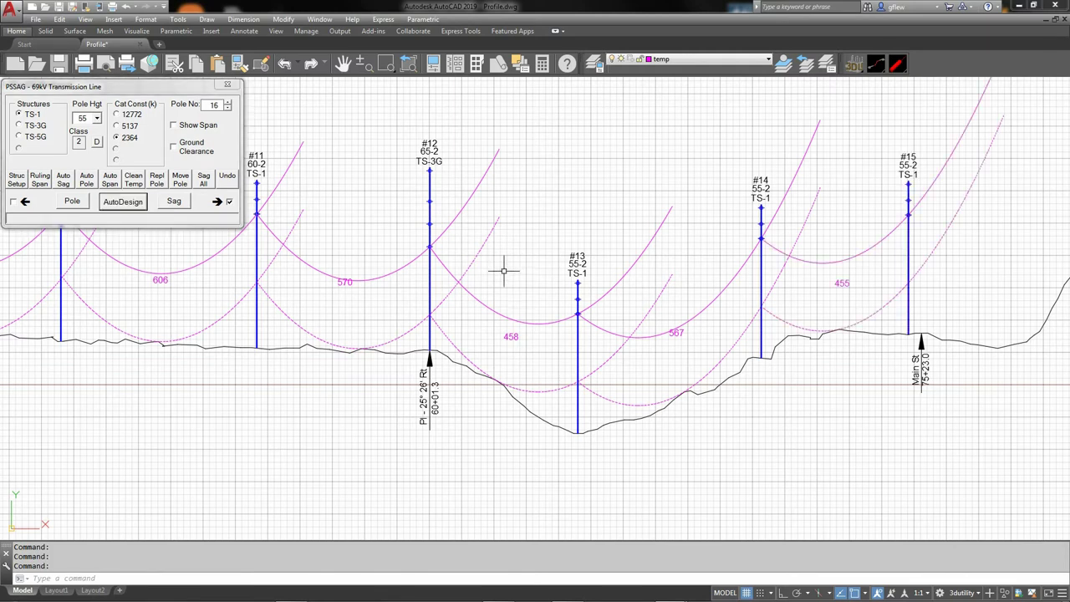
pyautogui.moveTo(658, 318); pyautogui.dragTo(299, 306, button='middle')
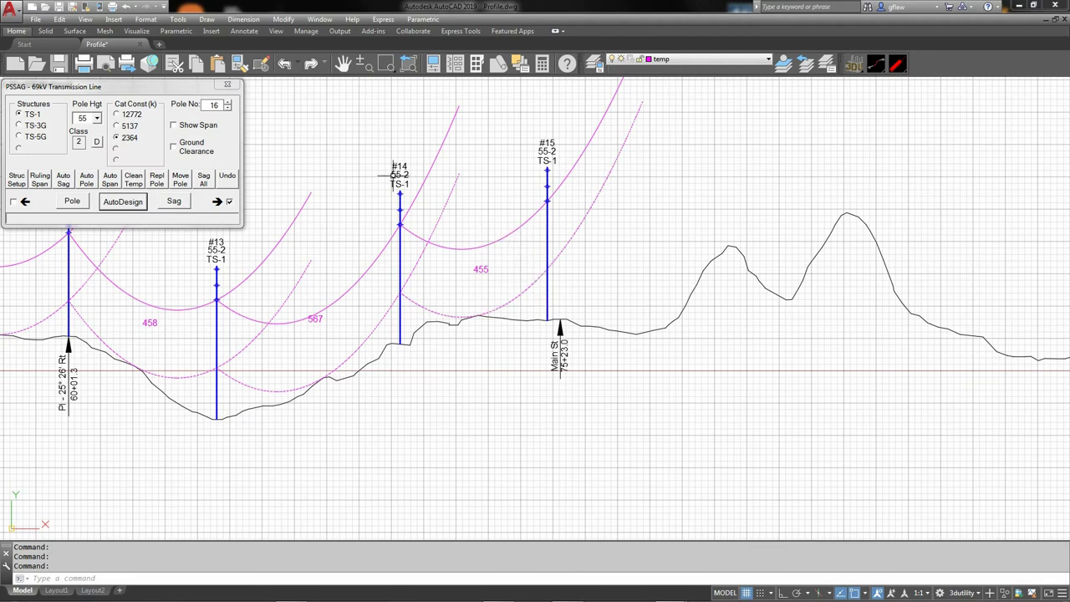
pyautogui.scroll(5, 559, 316)
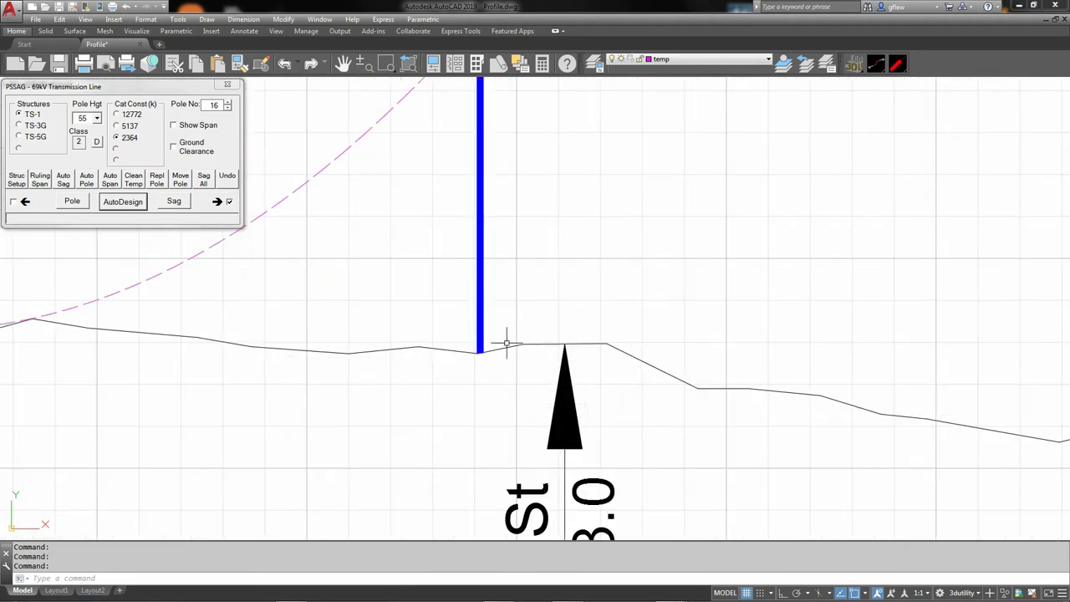
pyautogui.scroll(-5, 539, 313)
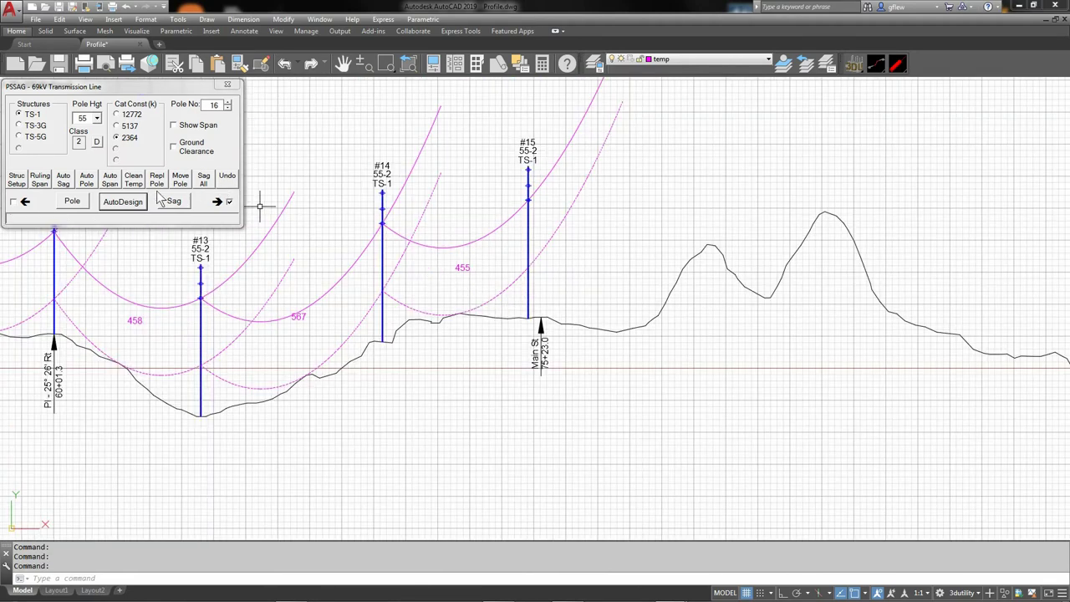
pyautogui.click(128, 209)
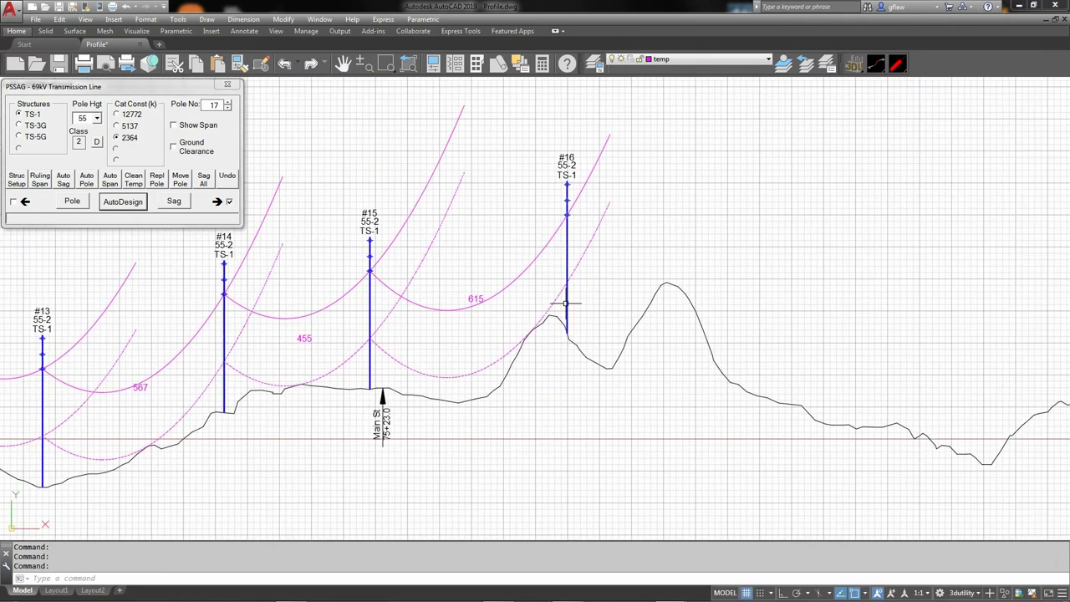
# Step: Move pole #16 onto the hill peak, recalculating its span from pole #15 from 615 to 574
pyautogui.scroll(3, 560, 297)
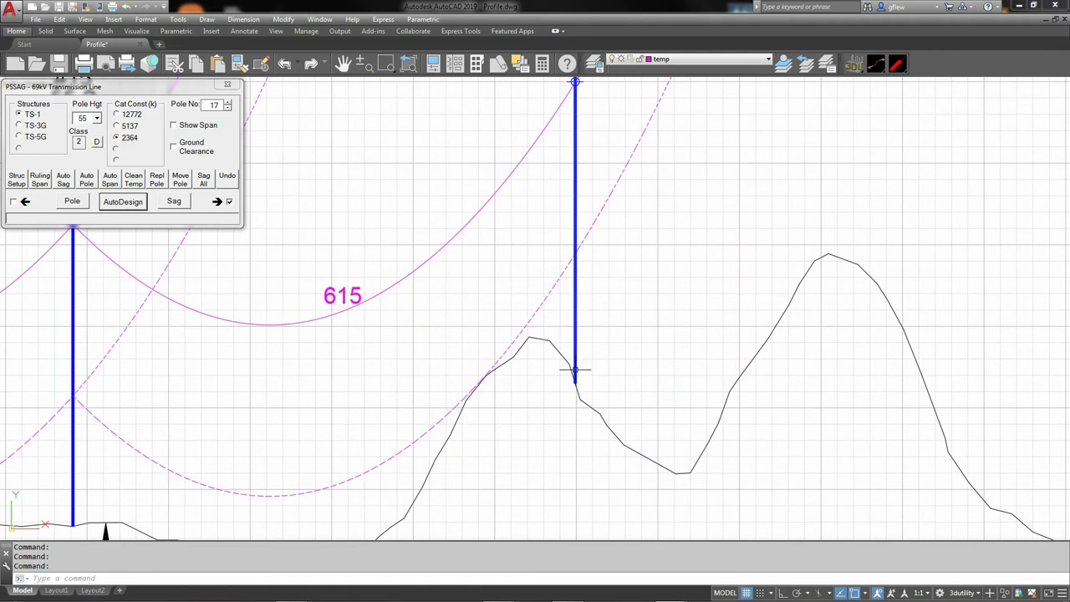
pyautogui.click(179, 179)
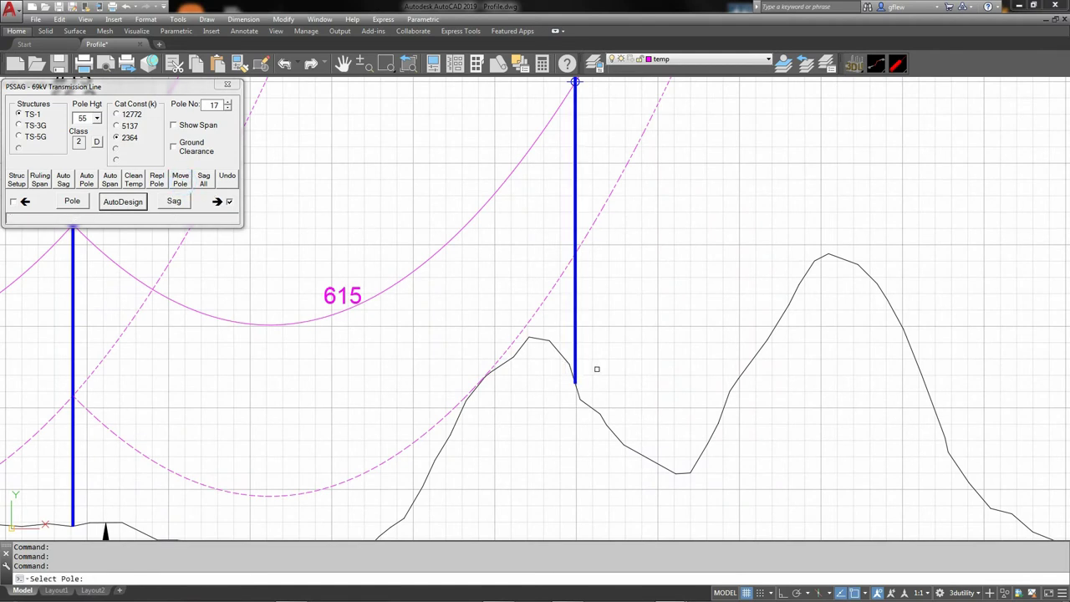
pyautogui.click(575, 362)
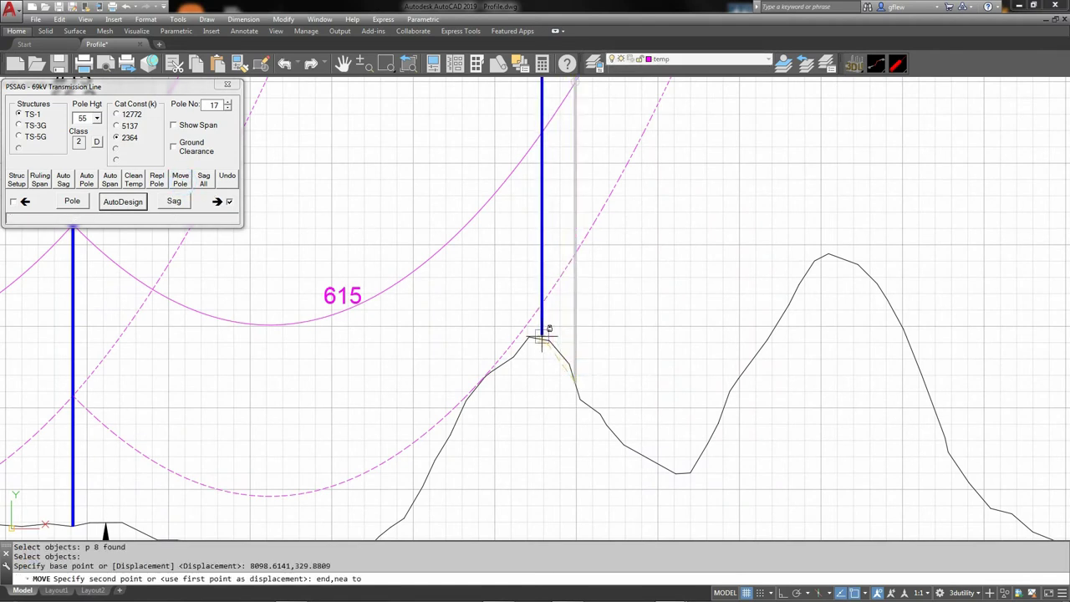
pyautogui.click(541, 343)
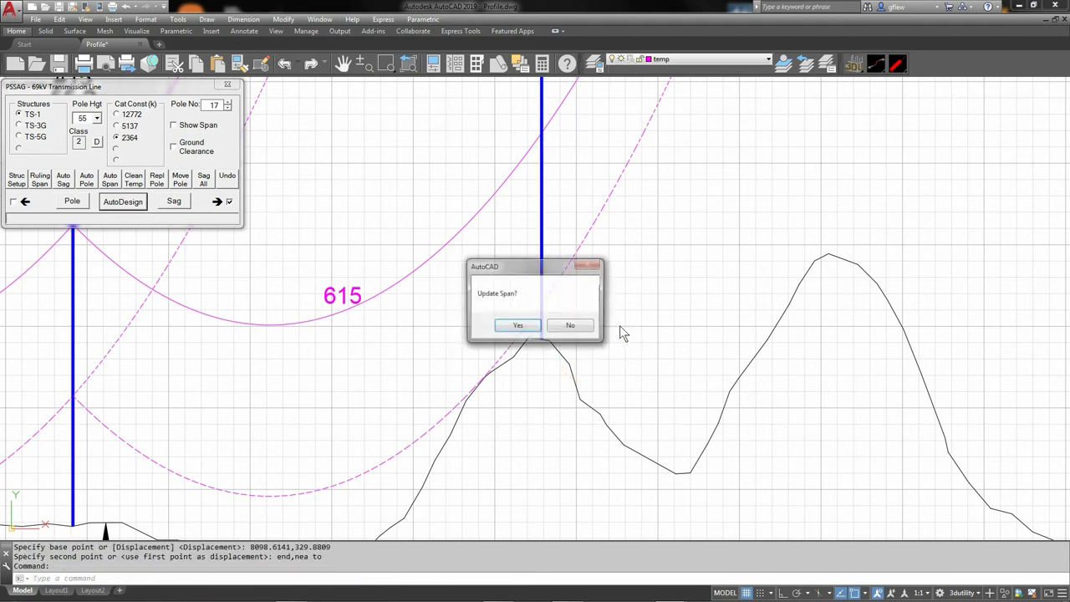
pyautogui.click(518, 327)
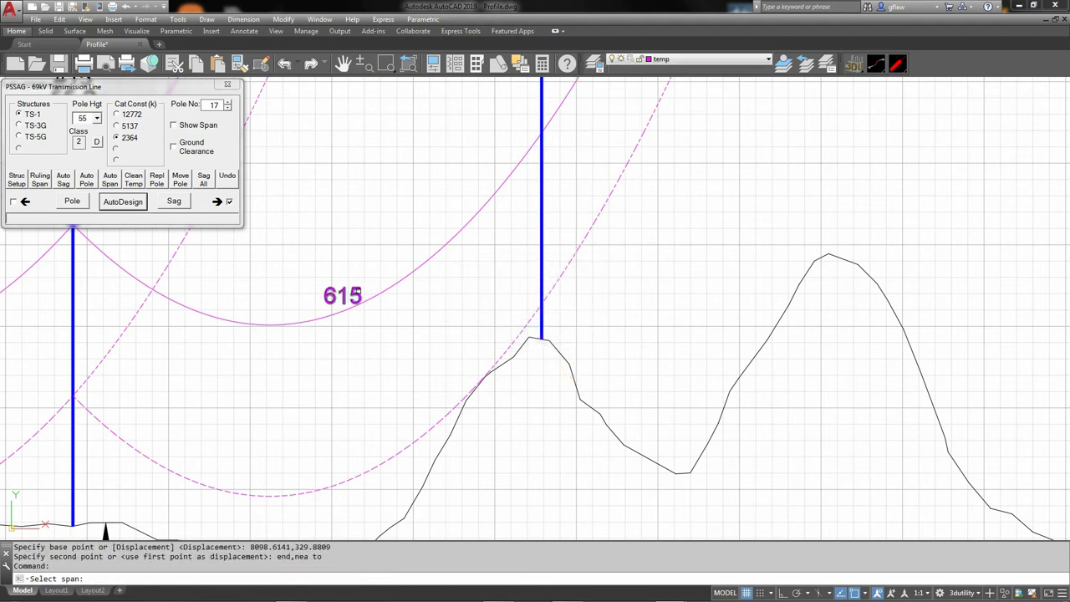
pyautogui.click(72, 289)
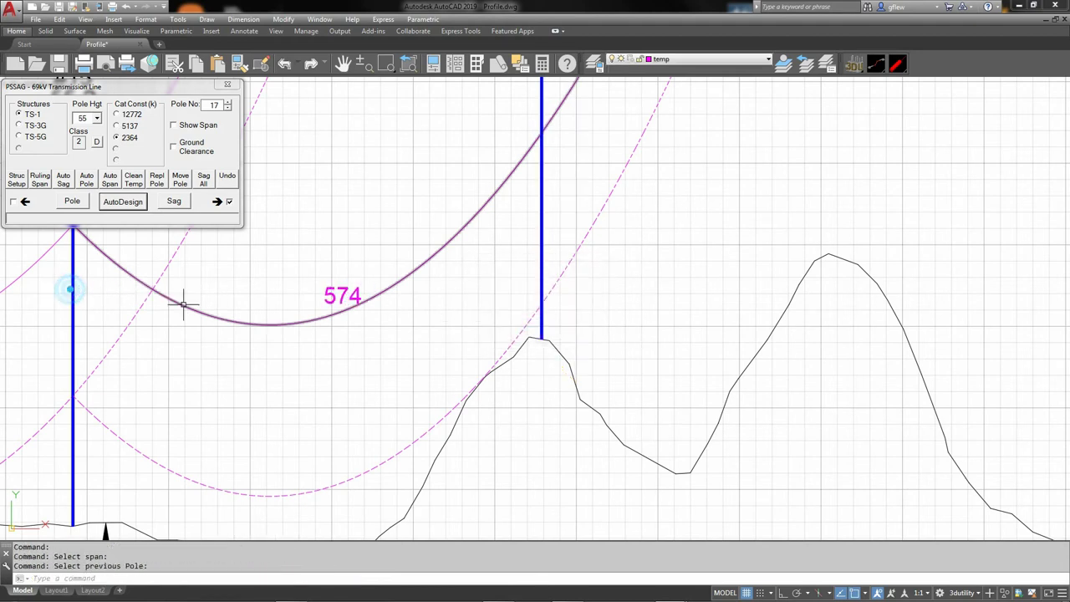
pyautogui.moveTo(485, 206); pyautogui.dragTo(490, 253, button='middle')
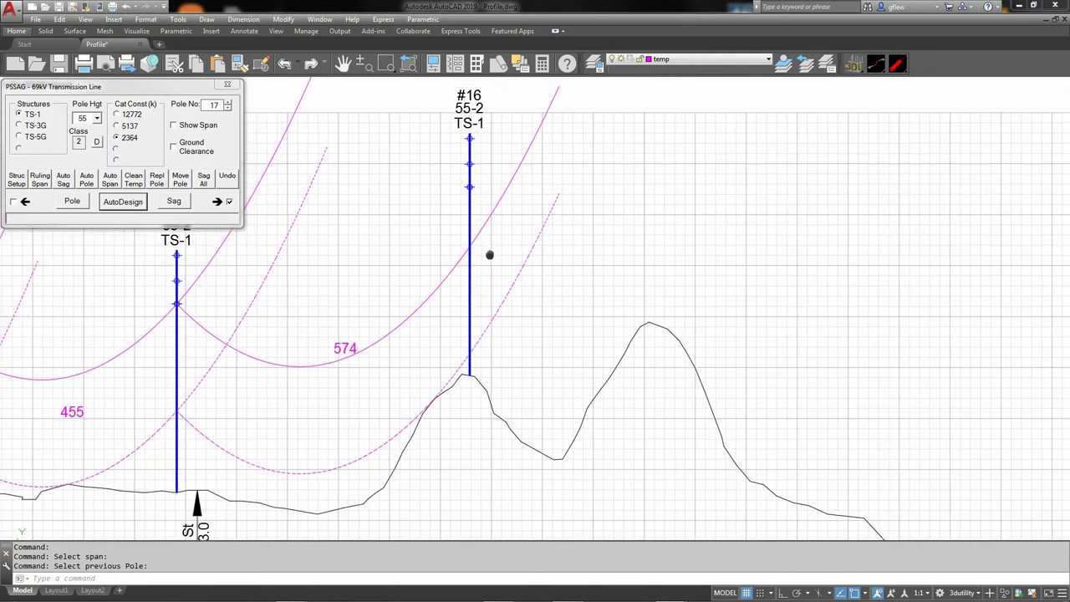
# Step: Replace pole #16 with a 45 ft pole so its label reads 45-2 TS-1
pyautogui.click(97, 118)
pyautogui.click(121, 131)
pyautogui.click(120, 131)
pyautogui.click(87, 131)
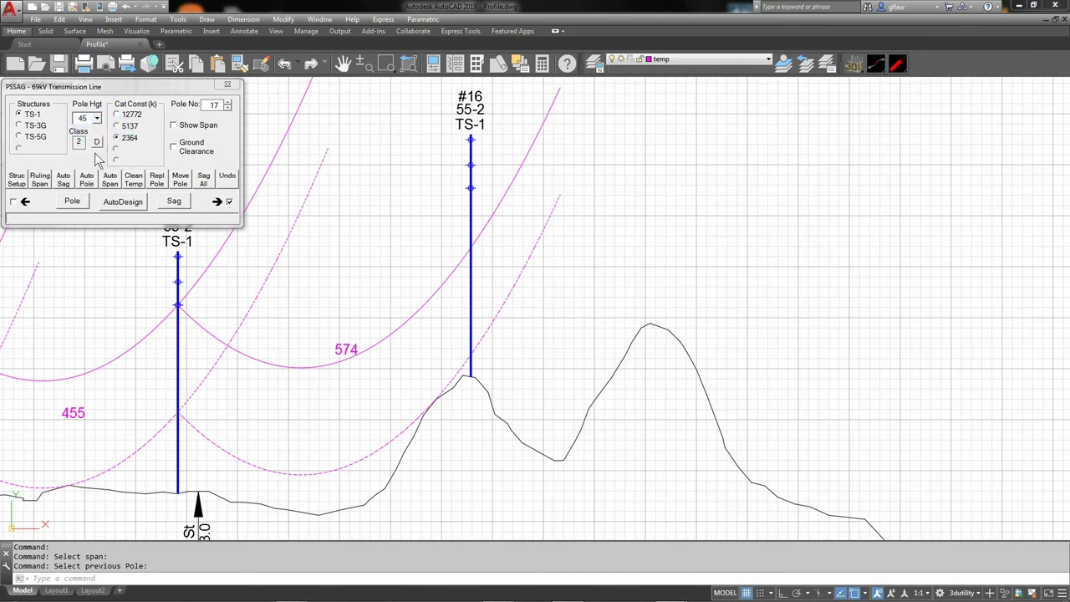
pyautogui.click(156, 179)
pyautogui.click(468, 106)
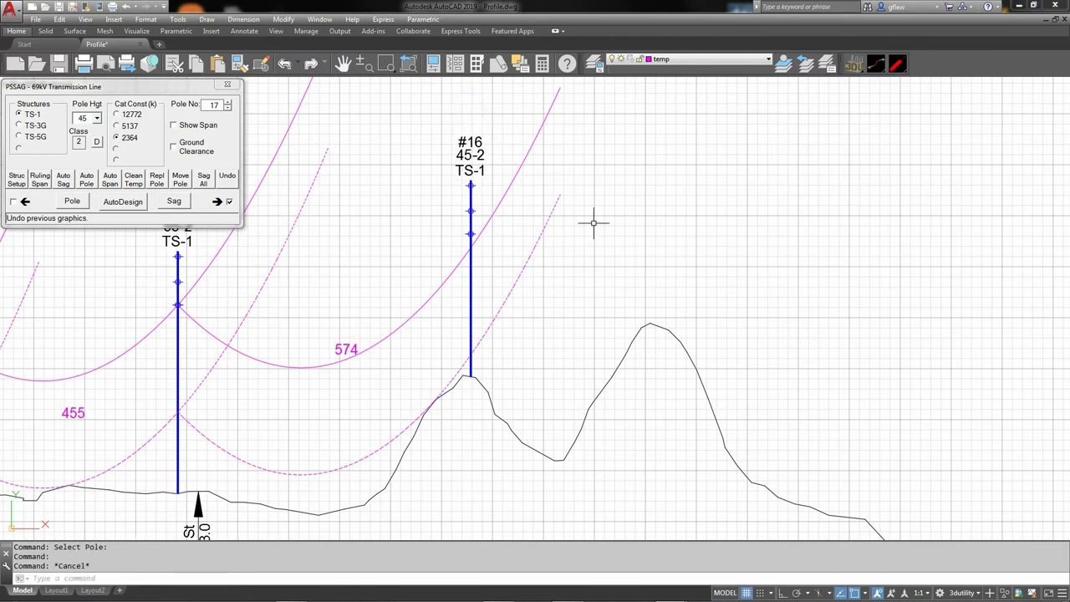
pyautogui.scroll(-2, 592, 223)
pyautogui.moveTo(575, 239); pyautogui.dragTo(452, 224, button='middle')
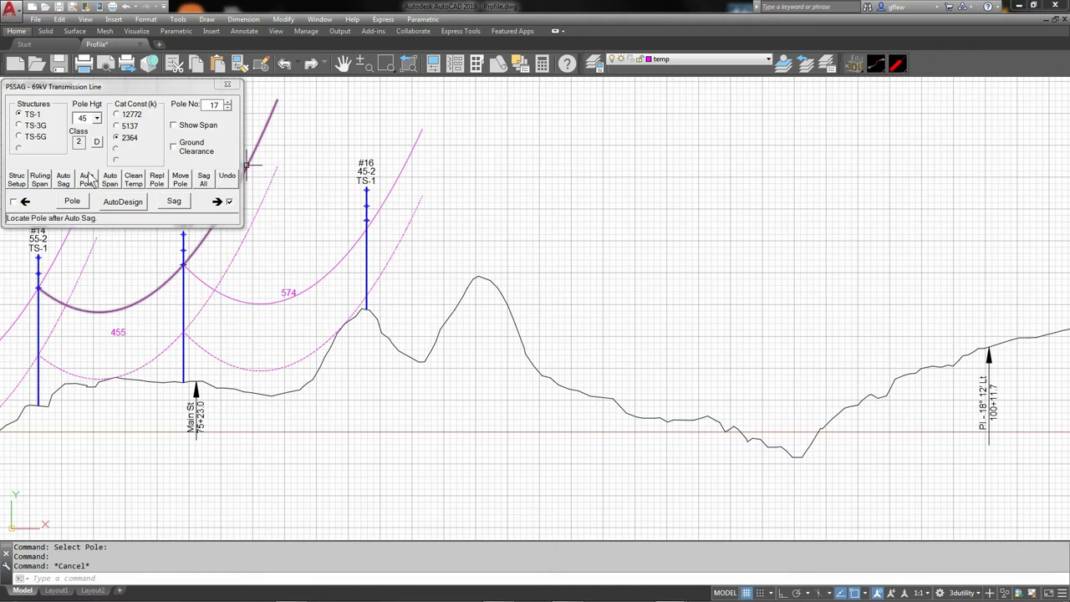
# Step: Auto-place the next pole, #17, after pole #16
pyautogui.click(123, 201)
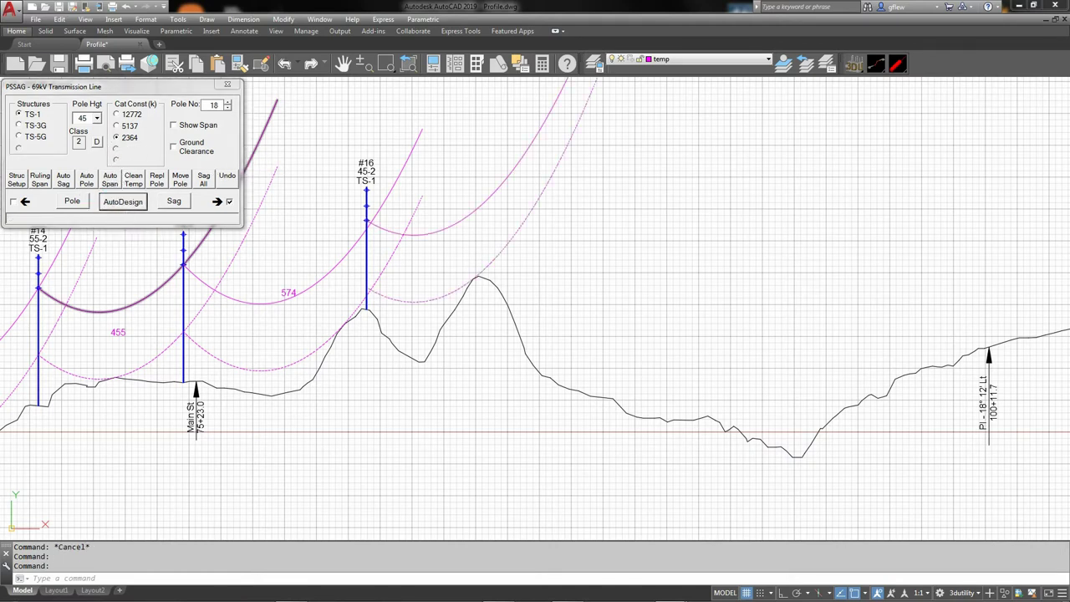
pyautogui.scroll(5, 505, 270)
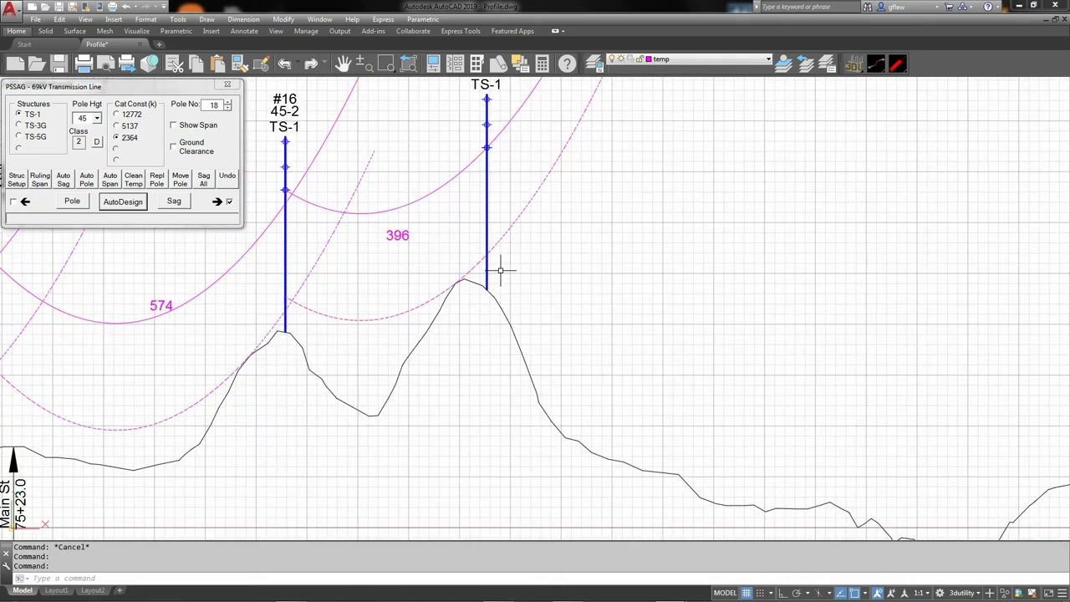
pyautogui.scroll(-2, 497, 267)
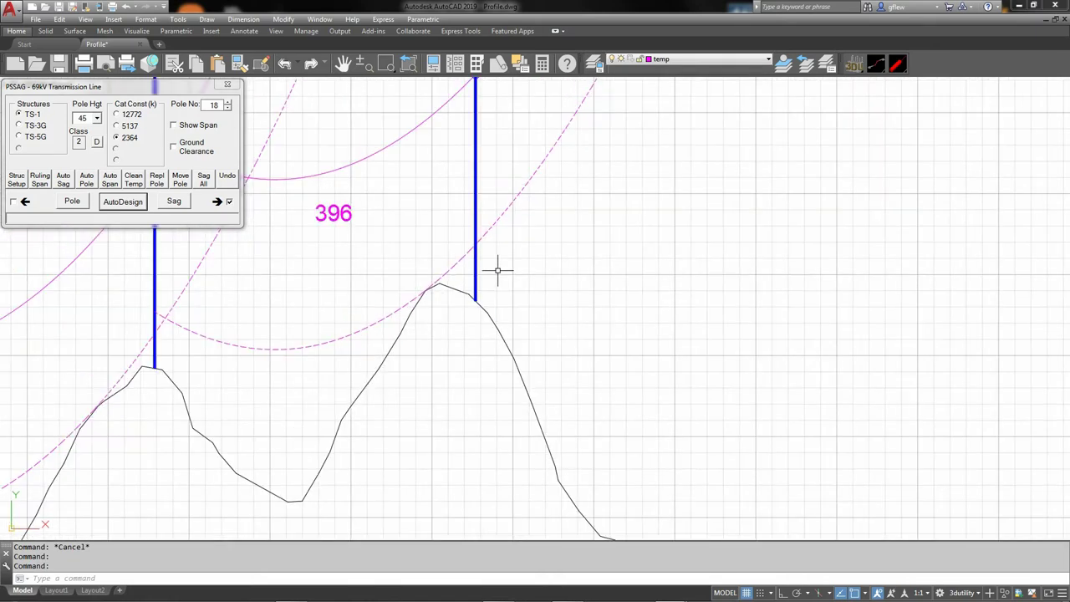
# Step: Move pole #17 onto the next terrain peak, updating its span from 396 to 374
pyautogui.click(170, 200)
pyautogui.click(473, 291)
pyautogui.click(459, 288)
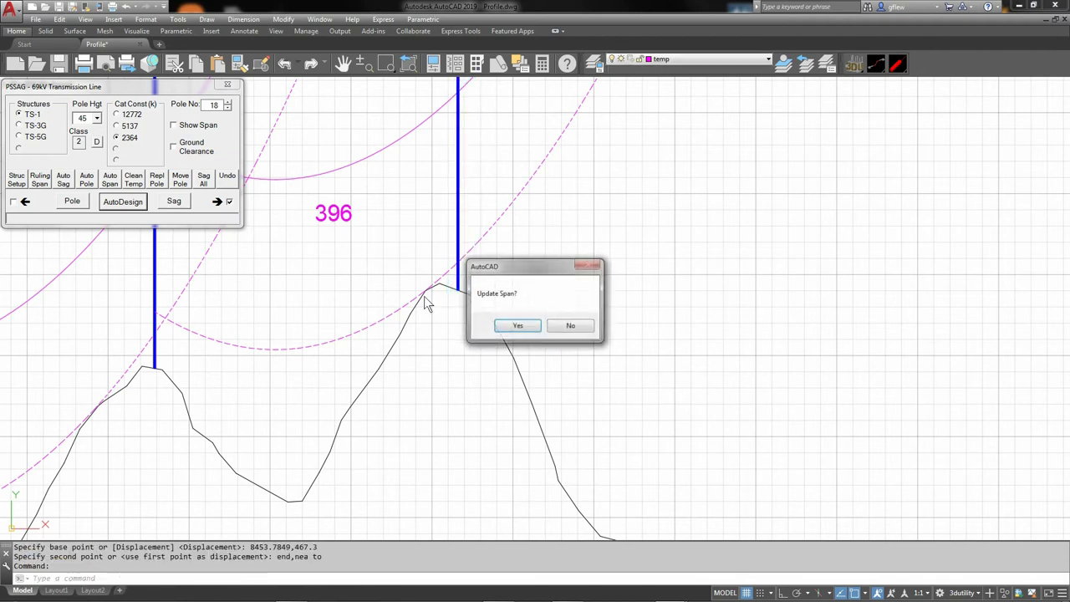
pyautogui.click(504, 325)
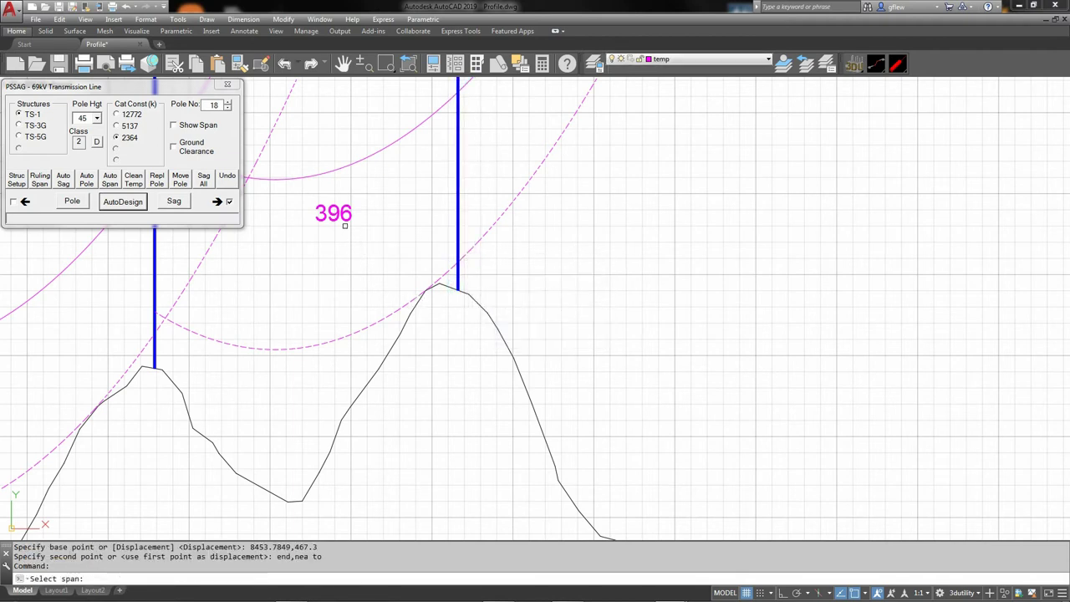
pyautogui.click(343, 219)
pyautogui.click(155, 251)
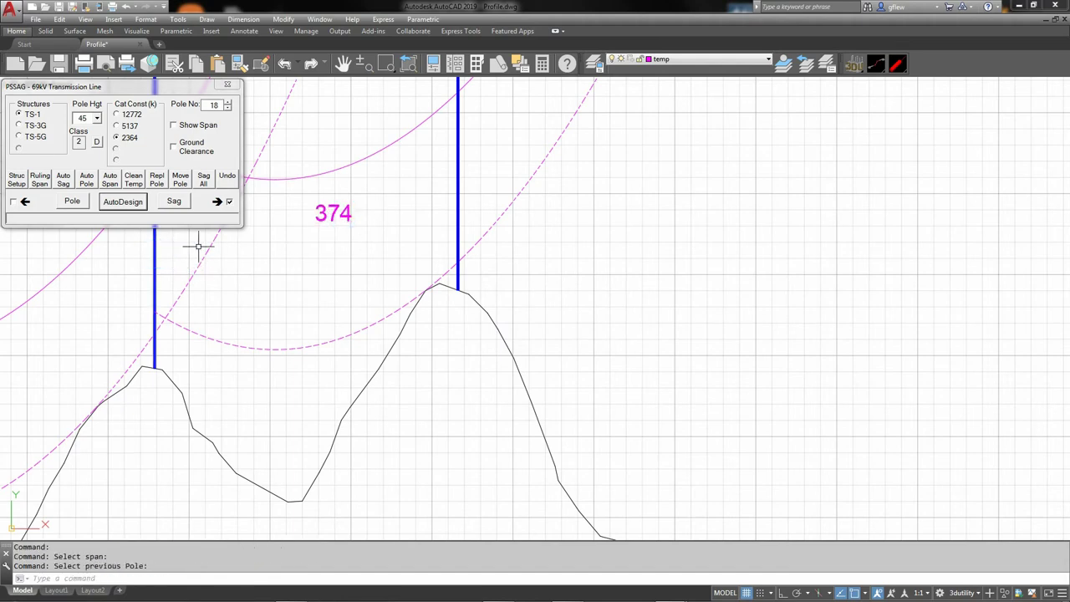
pyautogui.scroll(-4, 316, 238)
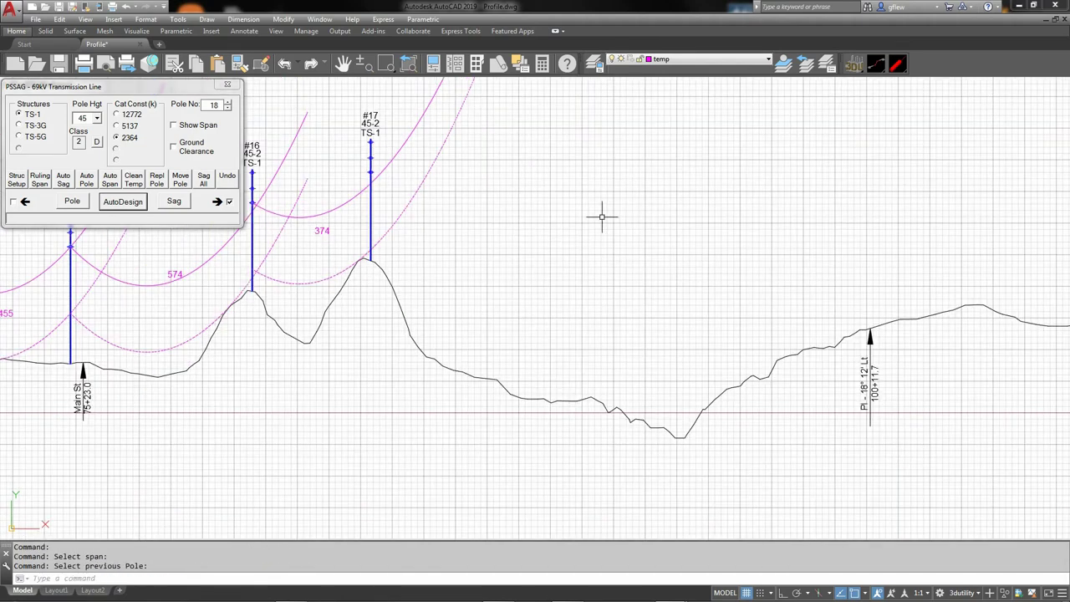
# Step: Auto-span three poles, #18–#20, at 526 ft from pole #17 to the PI
pyautogui.moveTo(597, 217); pyautogui.dragTo(420, 232, button='middle')
pyautogui.moveTo(600, 307); pyautogui.dragTo(707, 276, button='middle')
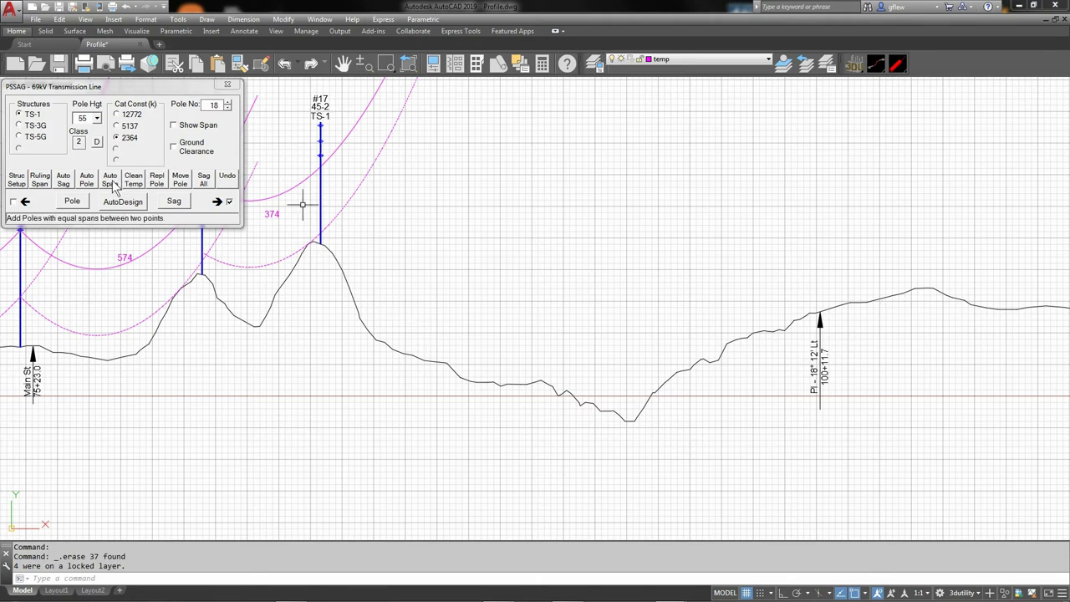
pyautogui.click(111, 186)
pyautogui.click(318, 208)
pyautogui.click(822, 331)
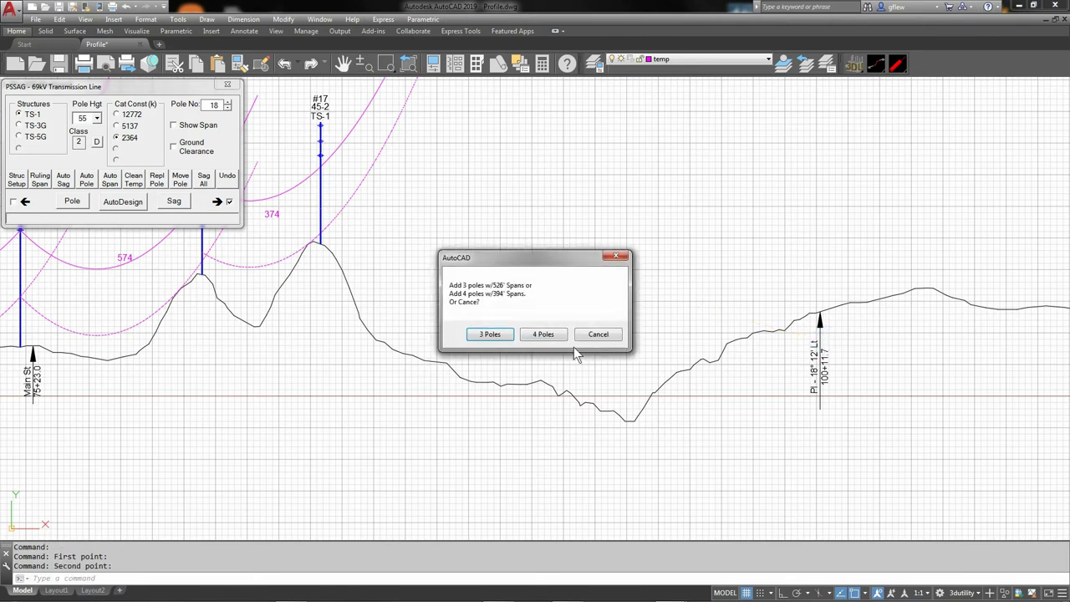
pyautogui.click(483, 335)
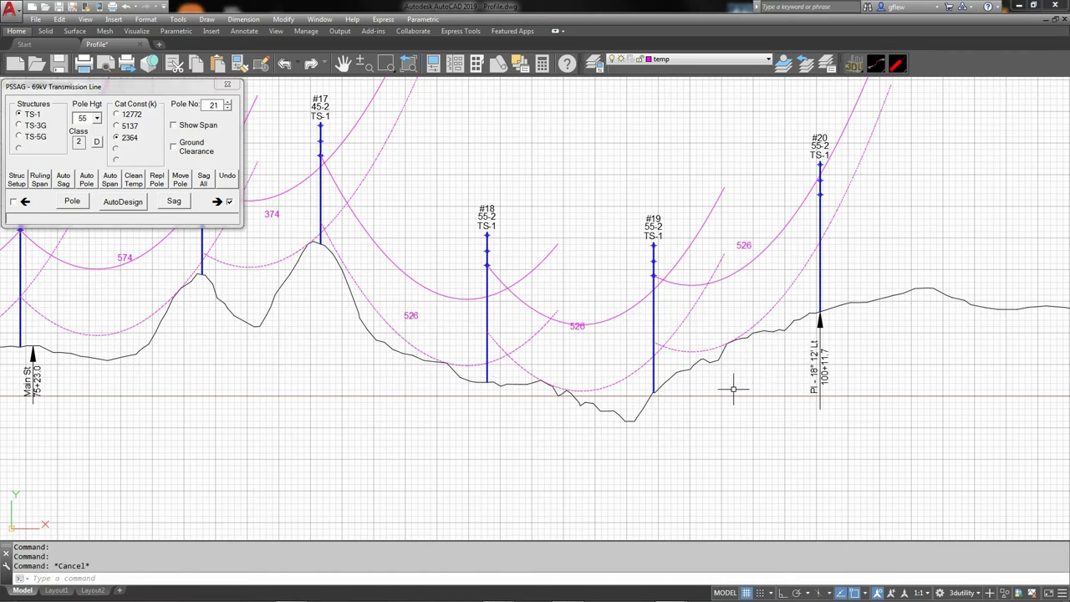
# Step: Replace pole #20 at the PI with a 65 ft TS-3G structure
pyautogui.moveTo(733, 388); pyautogui.dragTo(515, 406, button='middle')
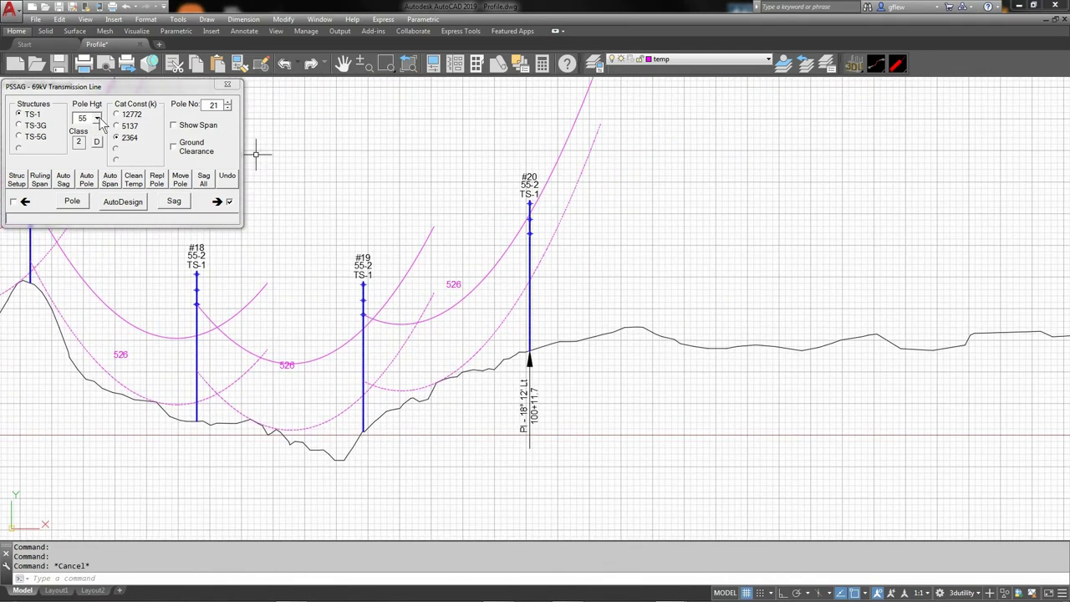
pyautogui.click(96, 118)
pyautogui.click(83, 142)
pyautogui.click(38, 125)
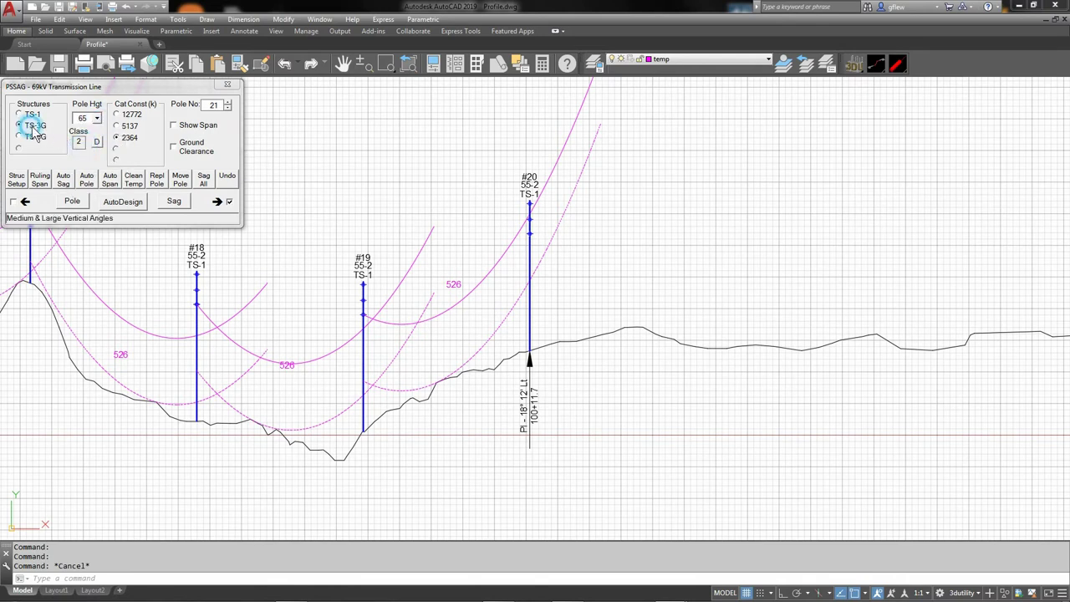
pyautogui.click(157, 179)
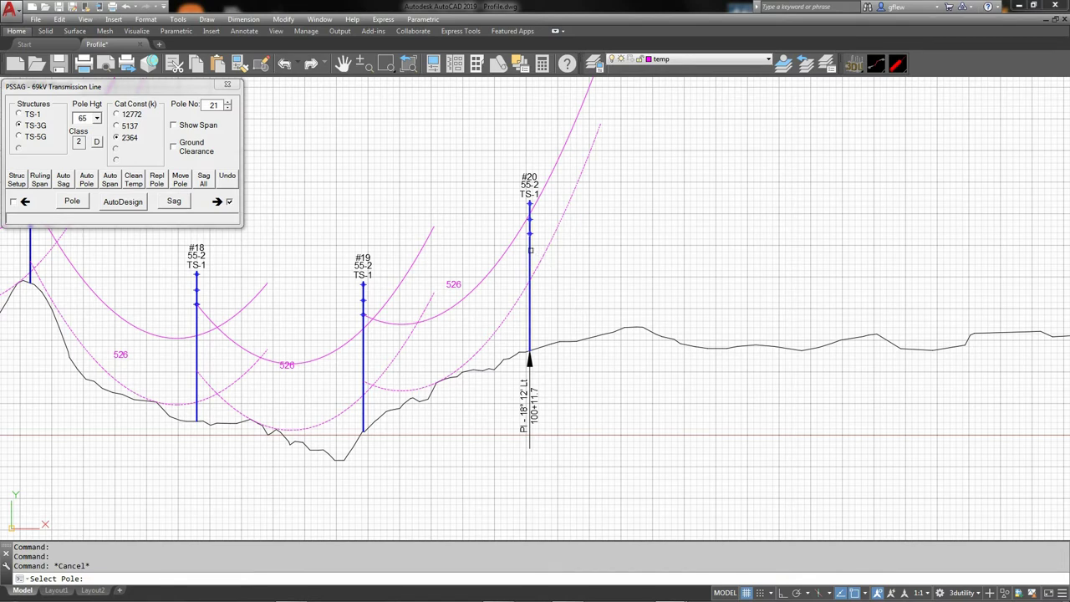
pyautogui.click(530, 248)
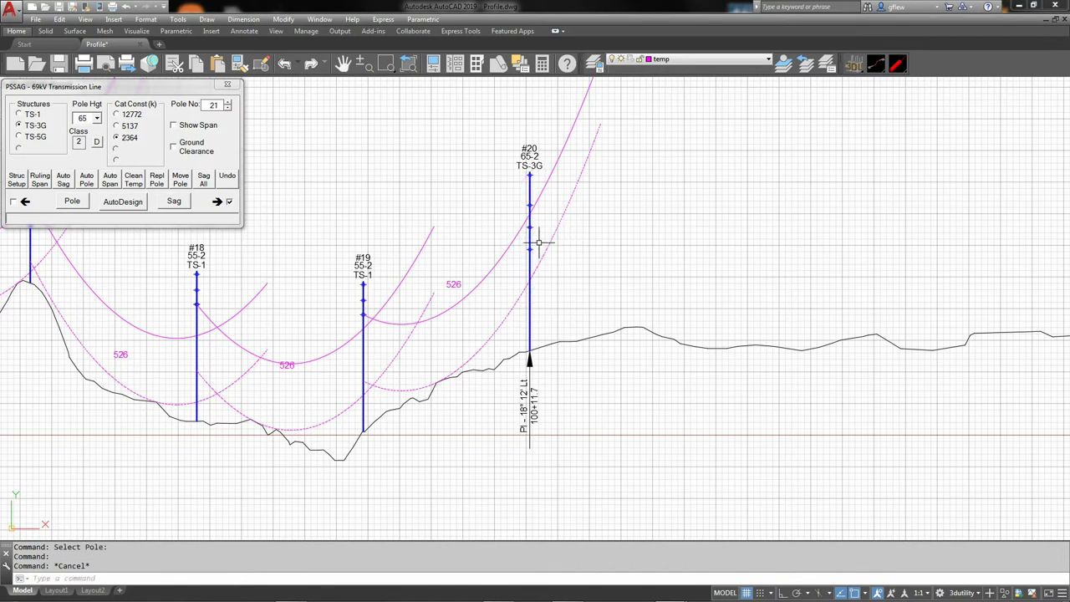
# Step: Shift pole #19 further right on the slope, updating its span from #18 to 612
pyautogui.moveTo(442, 287); pyautogui.dragTo(455, 272, button='middle')
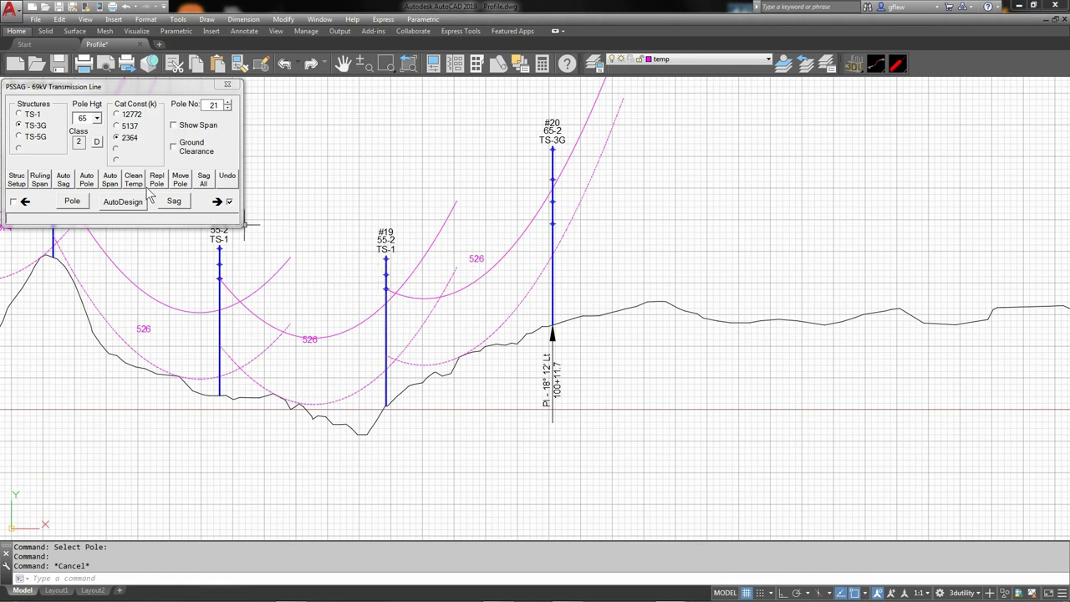
pyautogui.click(187, 190)
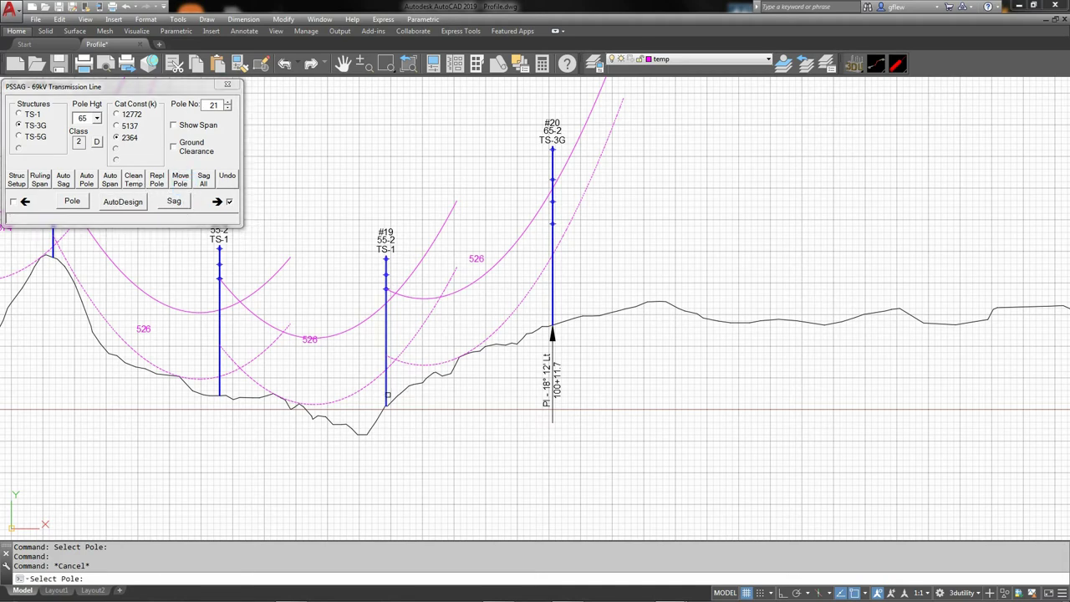
pyautogui.click(387, 397)
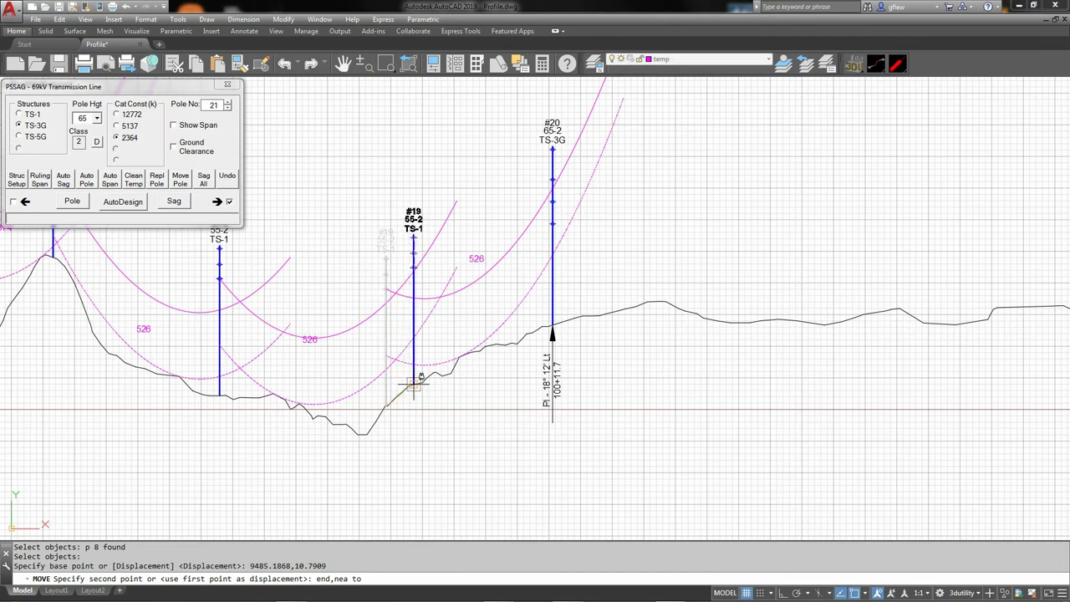
pyautogui.click(413, 385)
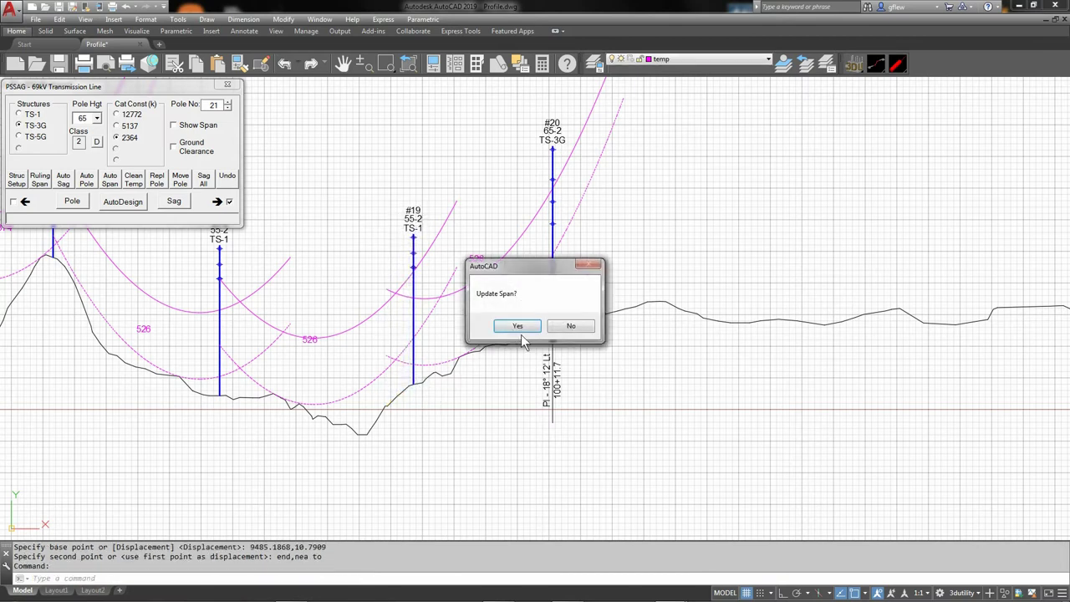
pyautogui.click(518, 327)
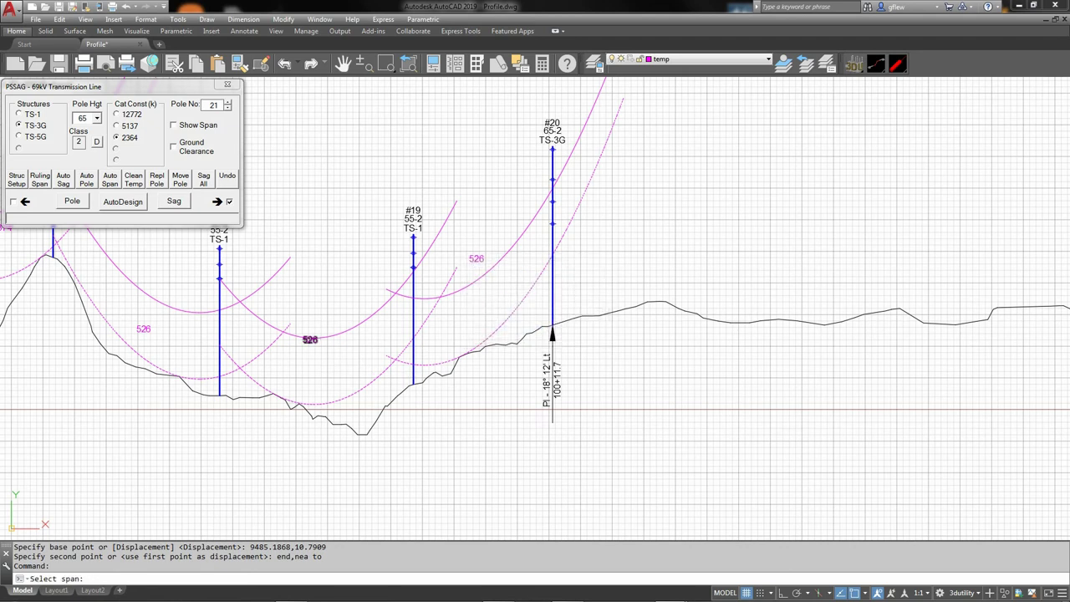
pyautogui.click(309, 339)
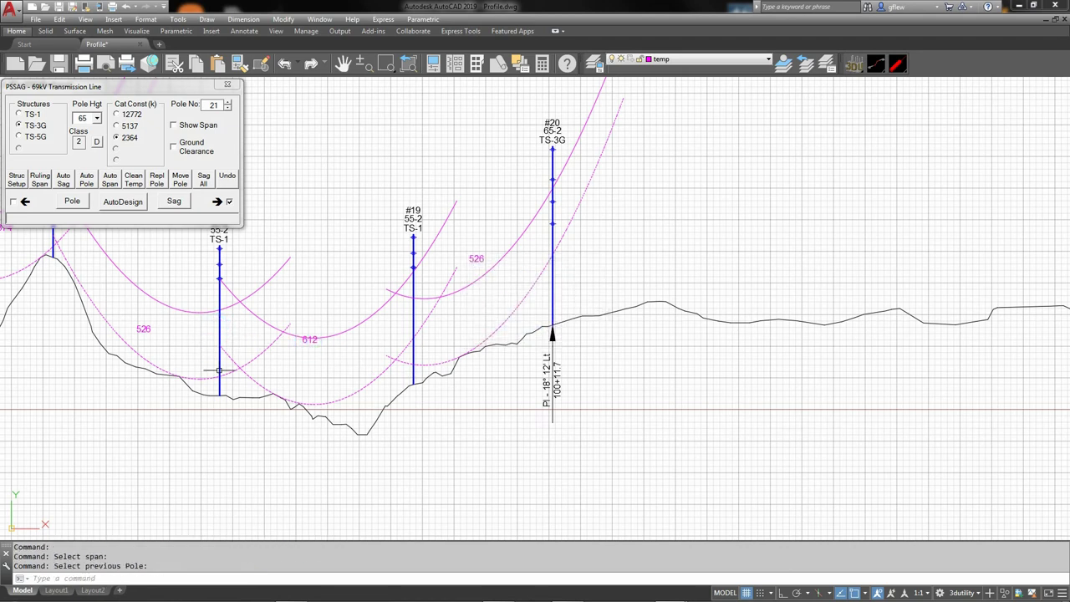
pyautogui.moveTo(425, 430); pyautogui.dragTo(340, 434, button='middle')
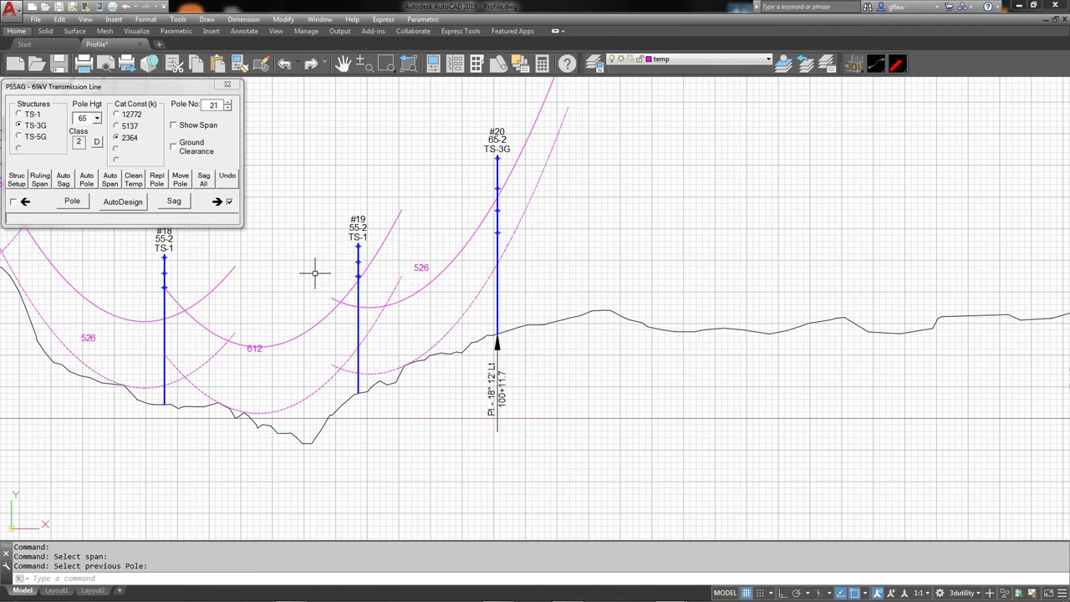
# Step: Delete the two leftover sag curves past pole #20, leaving open ground to End Project 118+51.5
pyautogui.click(67, 180)
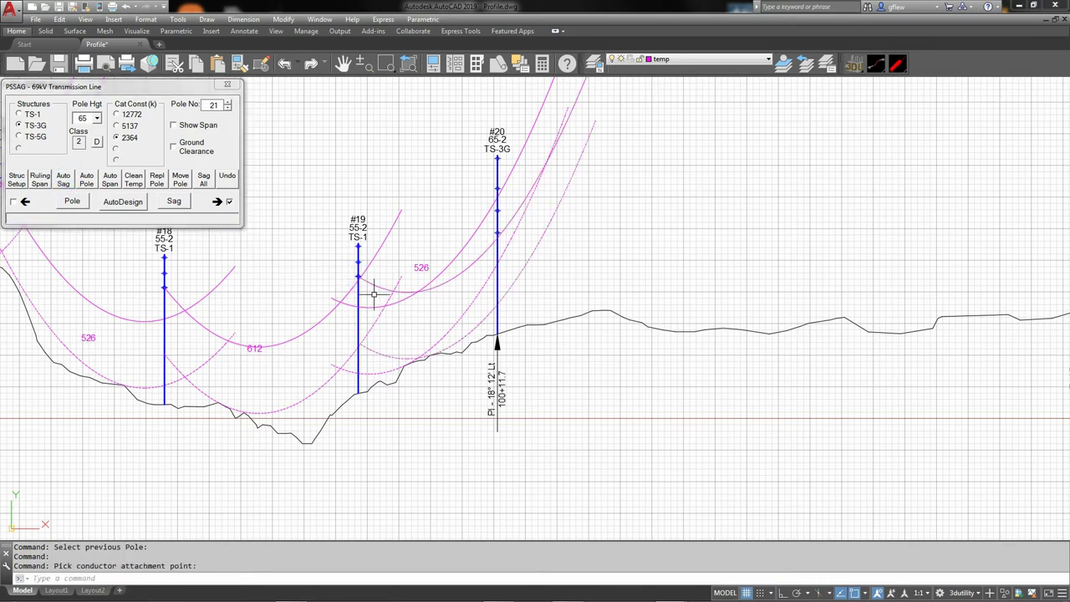
pyautogui.scroll(5, 489, 255)
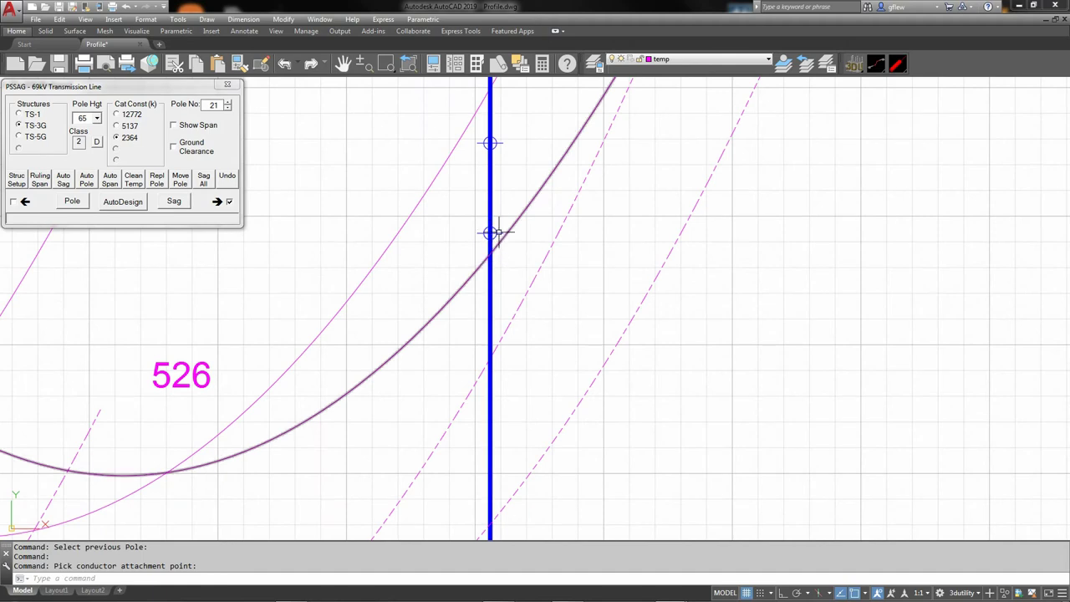
pyautogui.scroll(-3, 498, 242)
pyautogui.scroll(-3, 480, 329)
pyautogui.scroll(3, 477, 323)
pyautogui.click(457, 244)
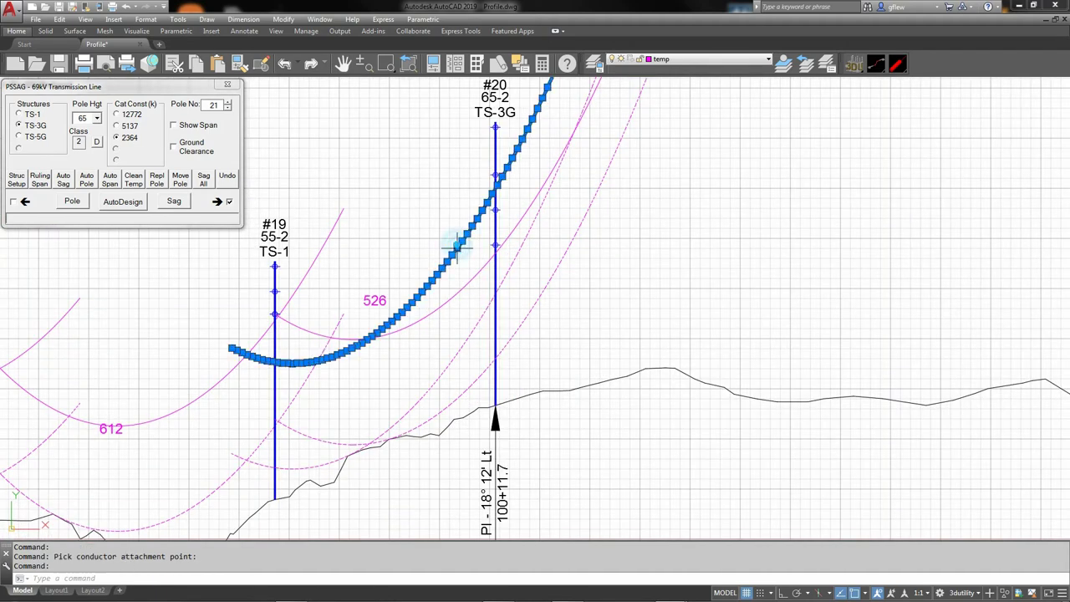
pyautogui.click(463, 342)
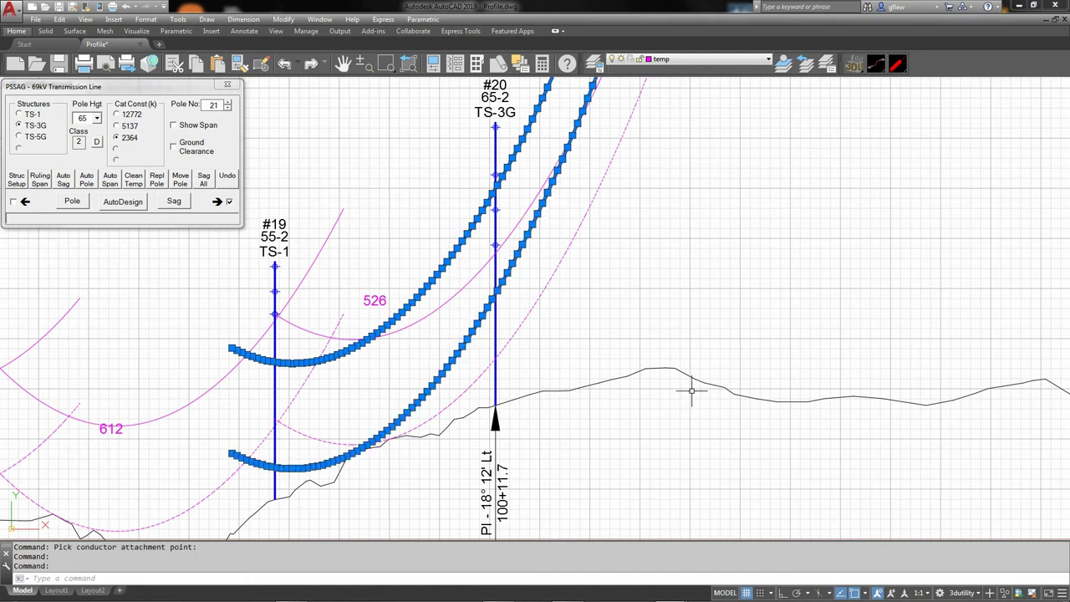
pyautogui.press('Delete')
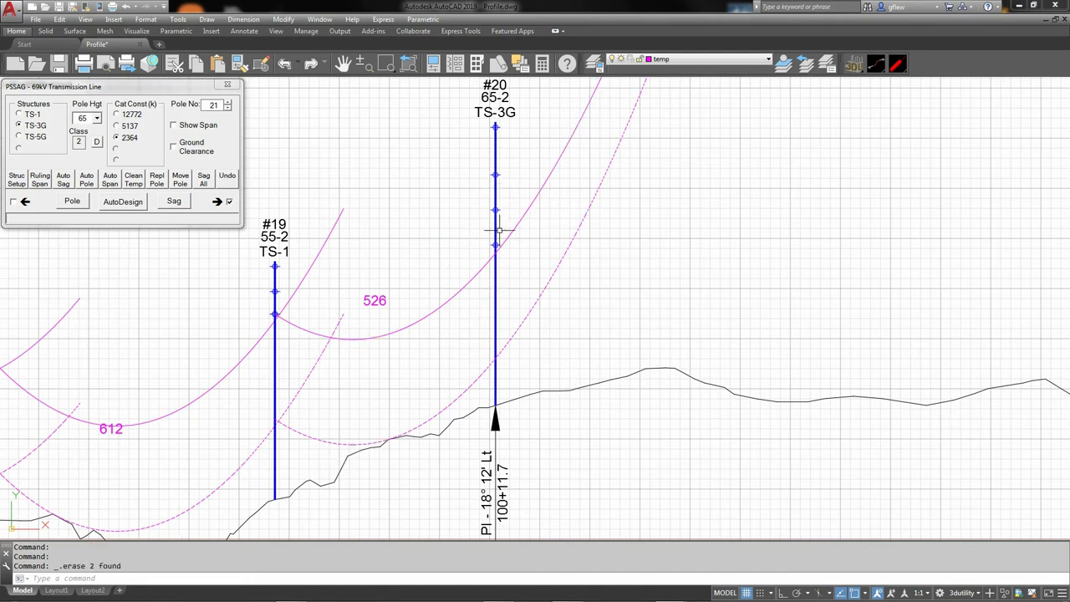
pyautogui.scroll(-2, 413, 282)
pyautogui.moveTo(413, 281); pyautogui.dragTo(381, 347, button='middle')
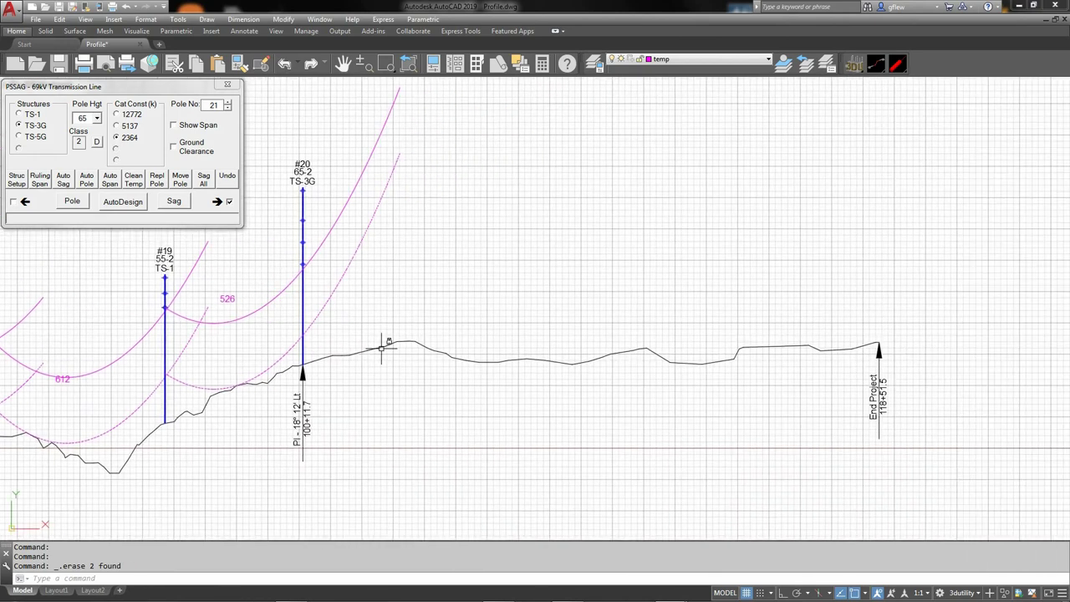
# Step: Reset to the default 55 ft TS-1 structure and auto-place pole #21 on a 444 span
pyautogui.click(97, 142)
pyautogui.click(123, 204)
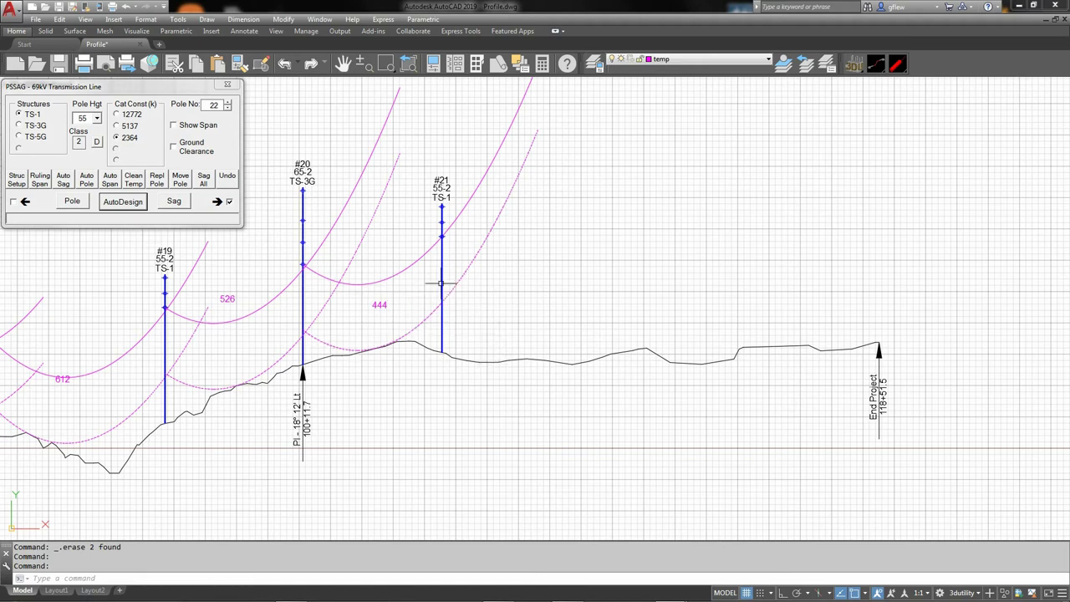
# Step: Auto-span three poles, #22–#24, at 465 ft from pole #21 to End Project 118+51.5
pyautogui.click(115, 184)
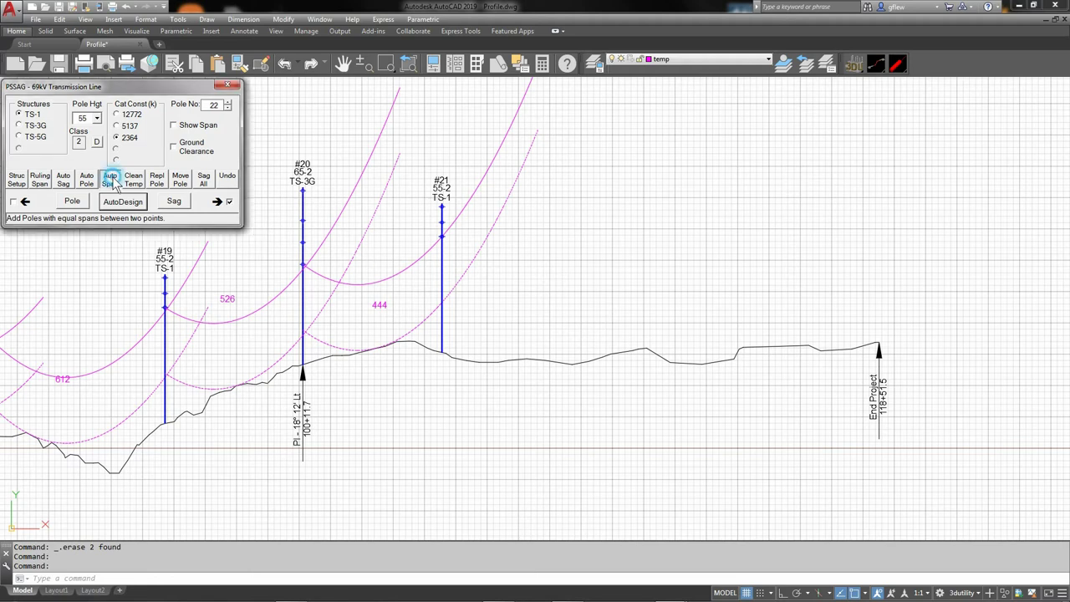
pyautogui.click(441, 273)
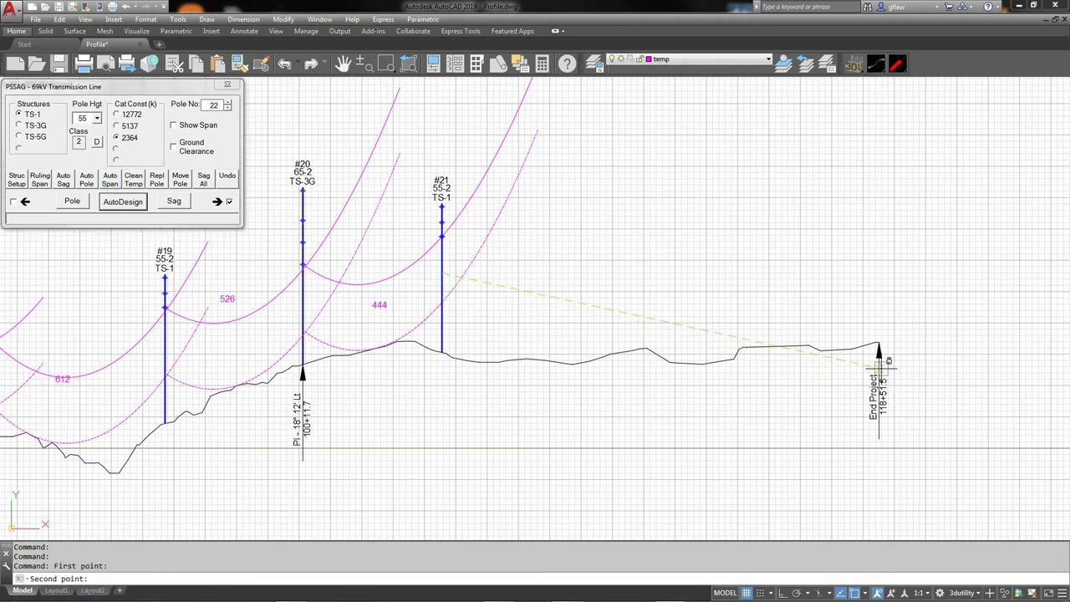
pyautogui.click(879, 352)
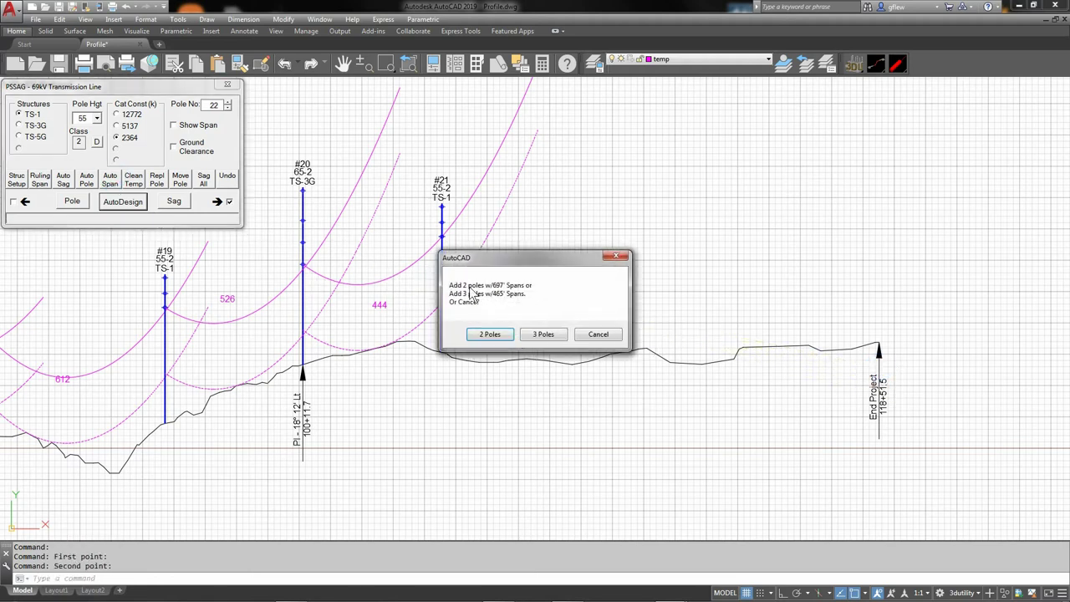
pyautogui.click(543, 335)
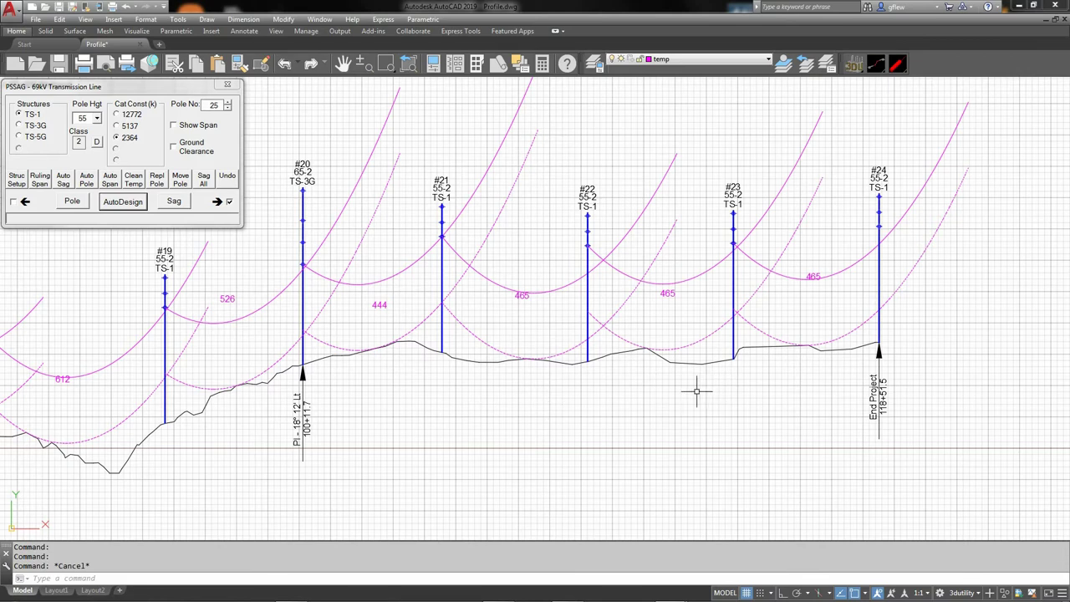
pyautogui.moveTo(767, 358); pyautogui.dragTo(622, 368, button='middle')
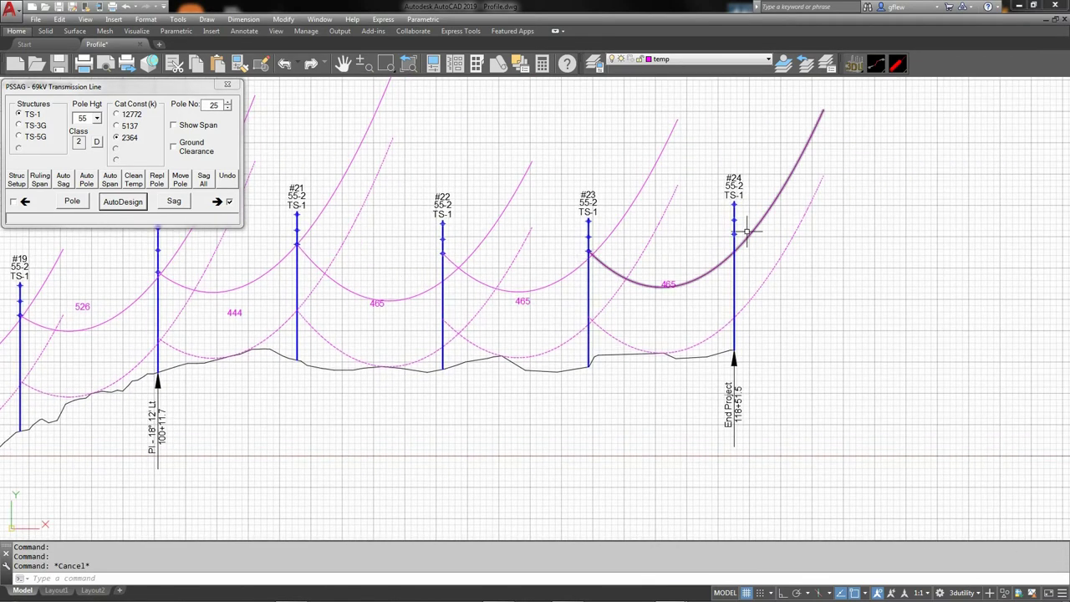
pyautogui.click(97, 119)
# Step: Replace pole #24 with a 65 ft TS-5G dead-end structure
pyautogui.click(82, 146)
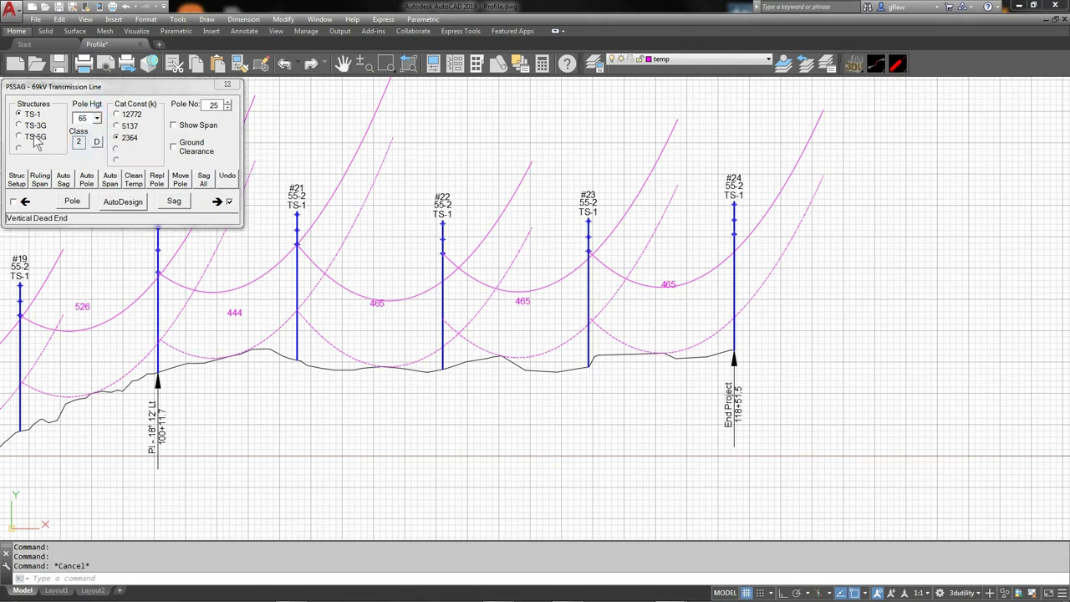
pyautogui.click(32, 139)
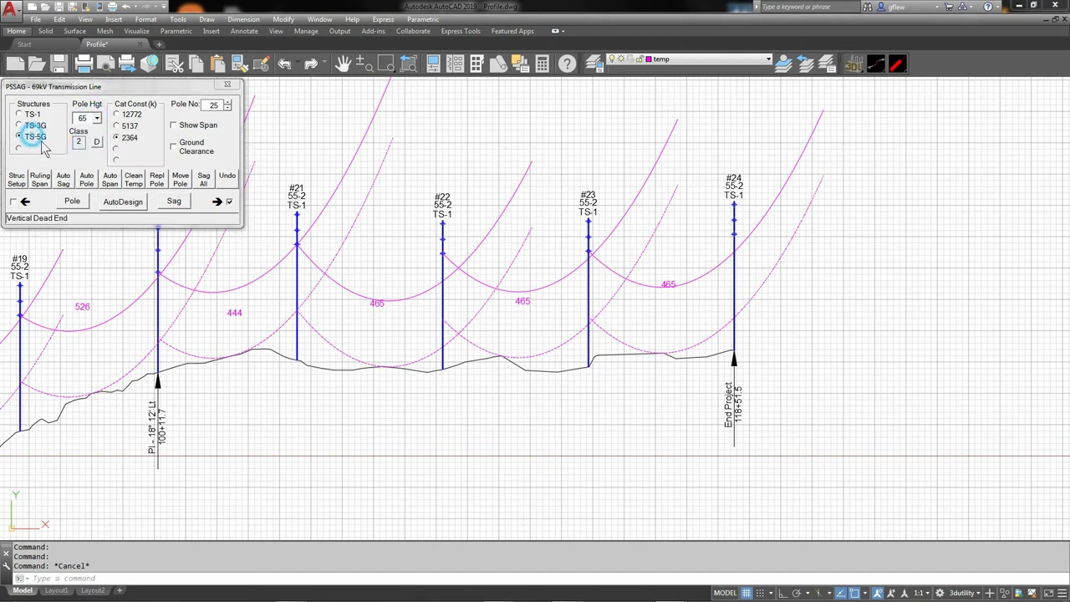
pyautogui.click(157, 180)
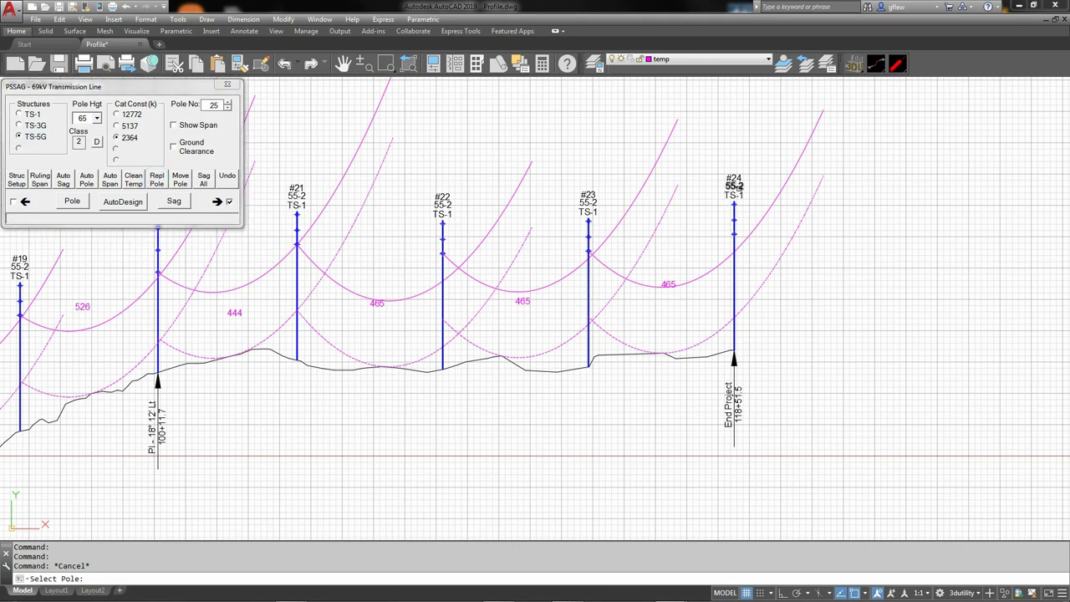
pyautogui.click(734, 187)
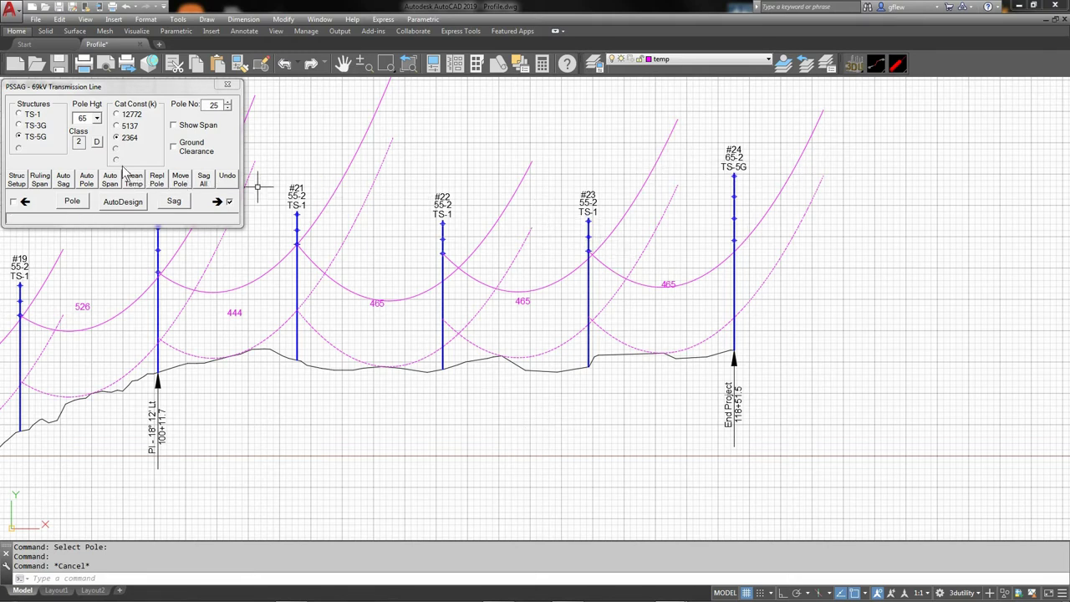
# Step: Shift pole #23 slightly right, updating the #22–#23 span to 496
pyautogui.click(181, 181)
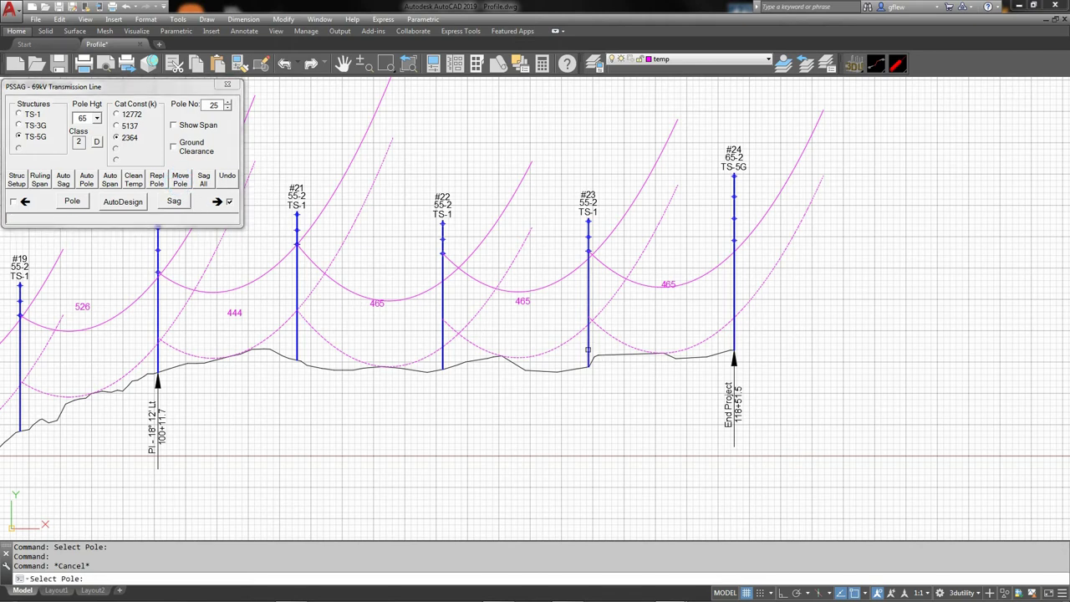
pyautogui.click(588, 353)
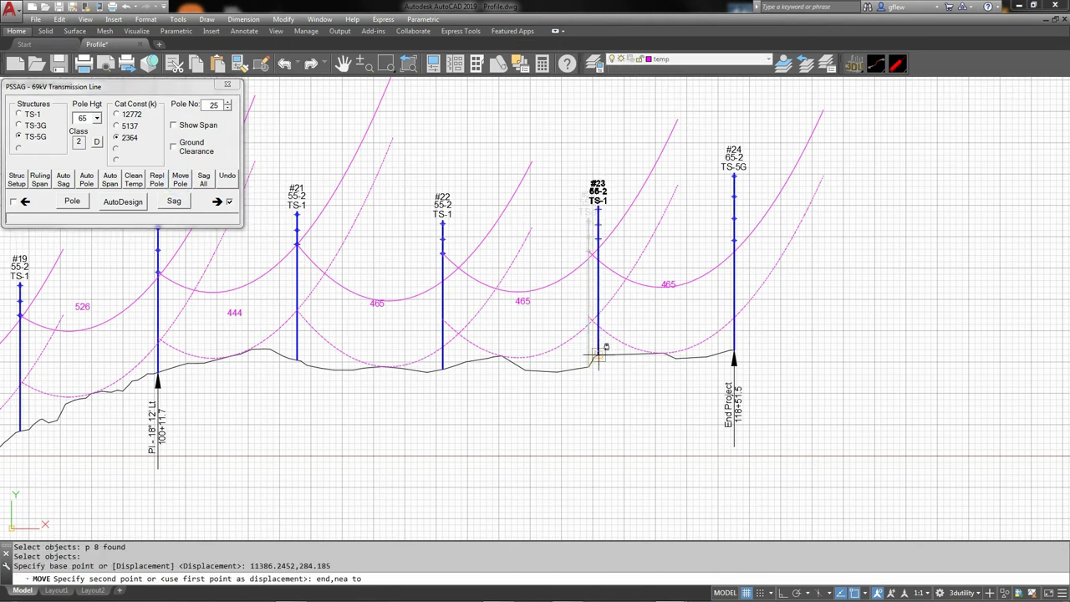
pyautogui.click(598, 356)
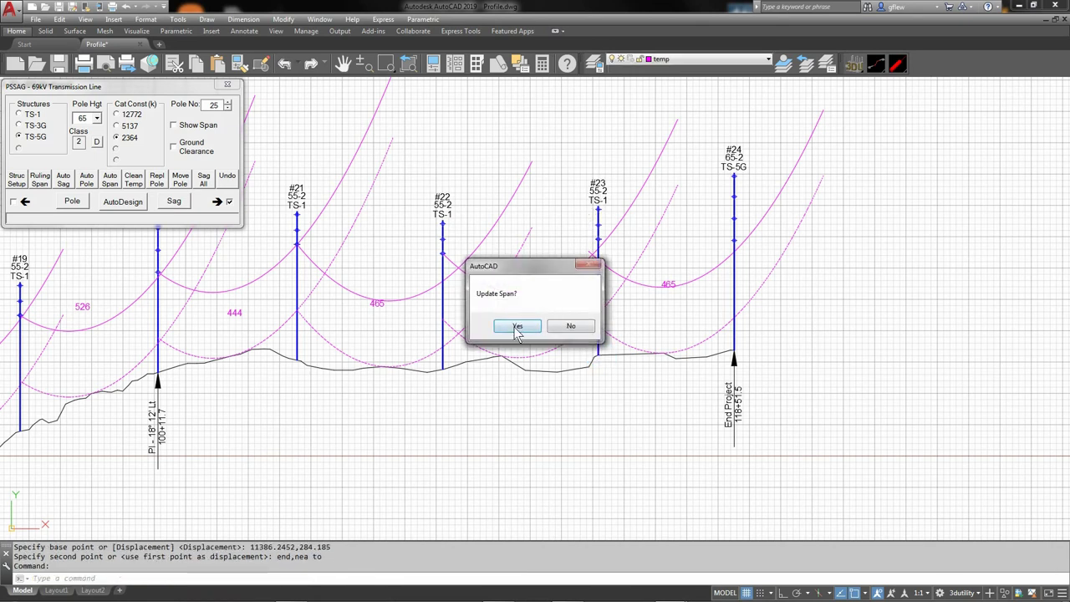
pyautogui.click(518, 327)
pyautogui.click(522, 301)
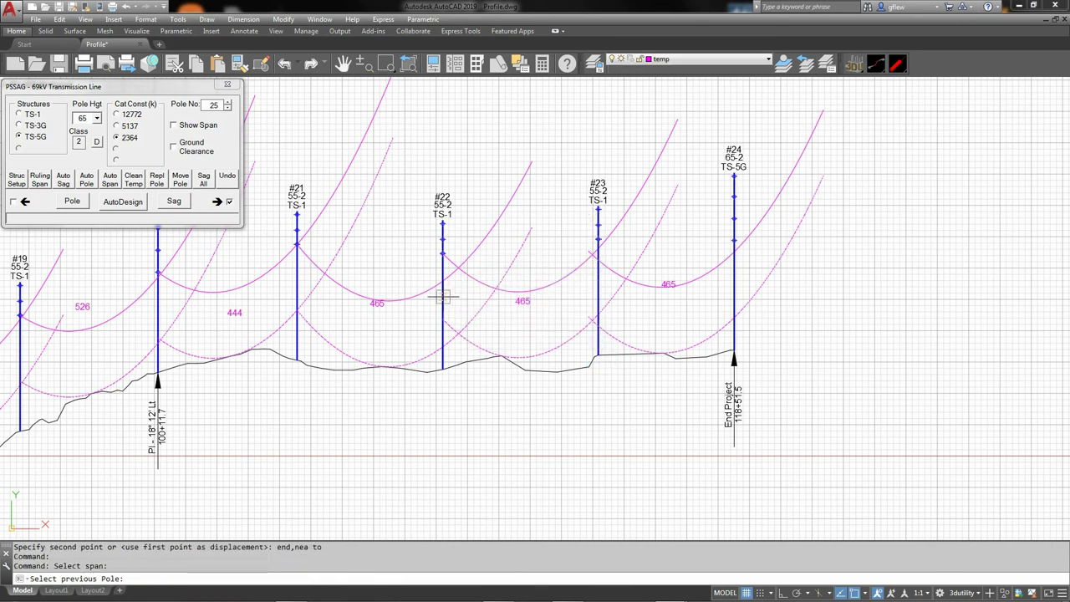
pyautogui.click(443, 299)
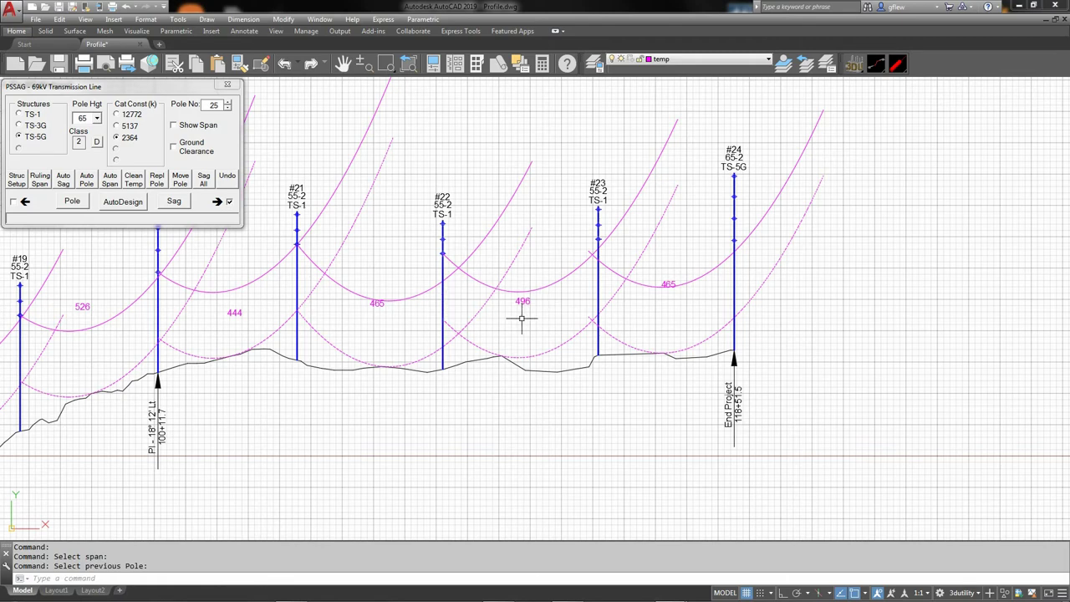
pyautogui.moveTo(521, 316); pyautogui.dragTo(433, 308, button='middle')
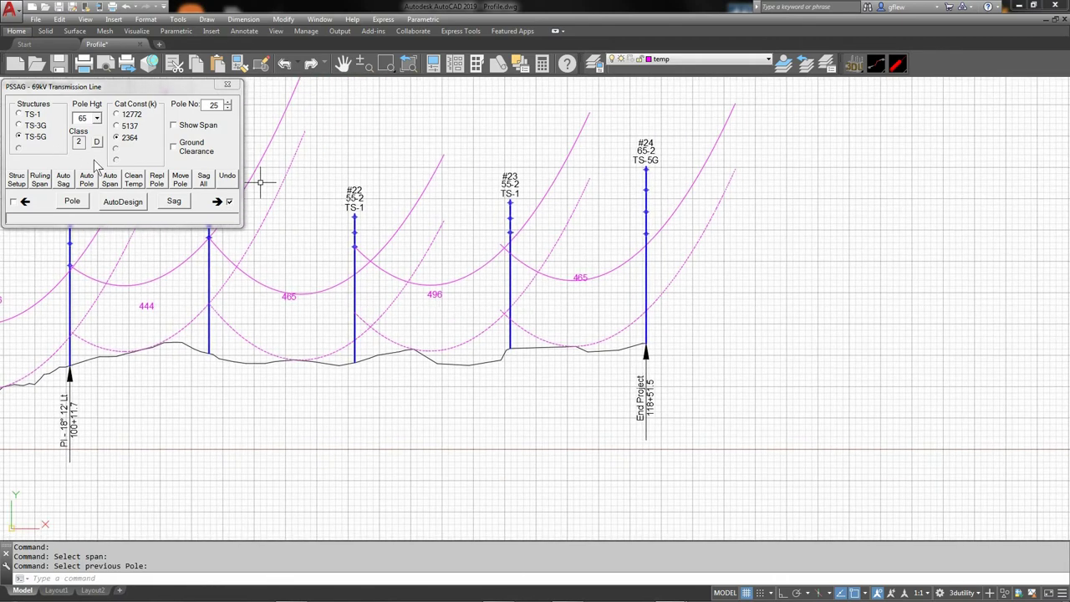
# Step: Redraw sag curves from pole #23's attachment and shorten pole #24 to 60-2 TS-5G
pyautogui.click(65, 186)
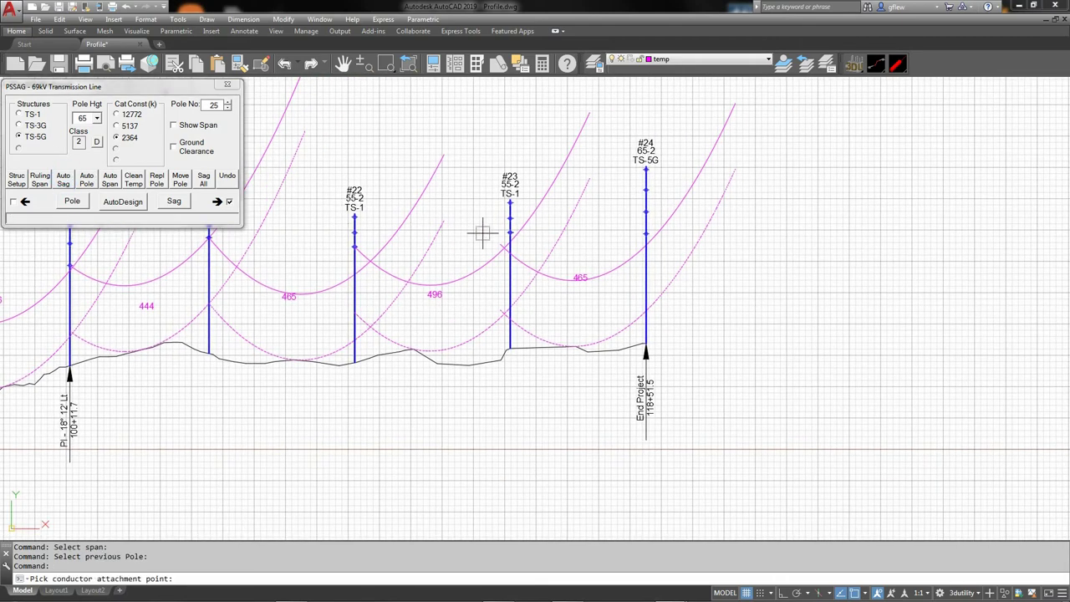
pyautogui.click(510, 233)
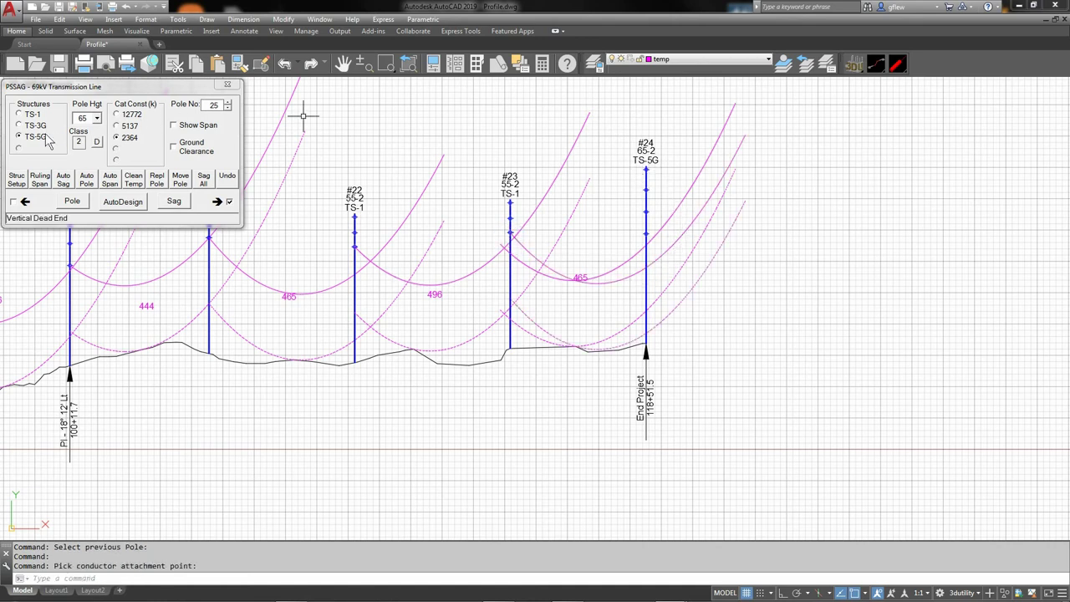
pyautogui.click(97, 118)
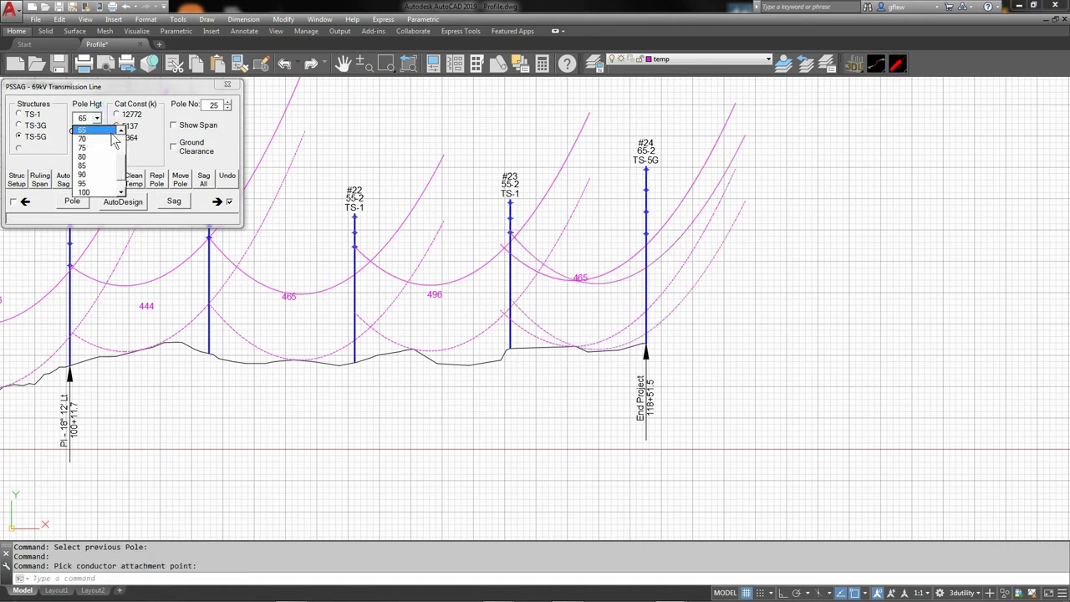
pyautogui.scroll(1, 101, 132)
pyautogui.click(100, 130)
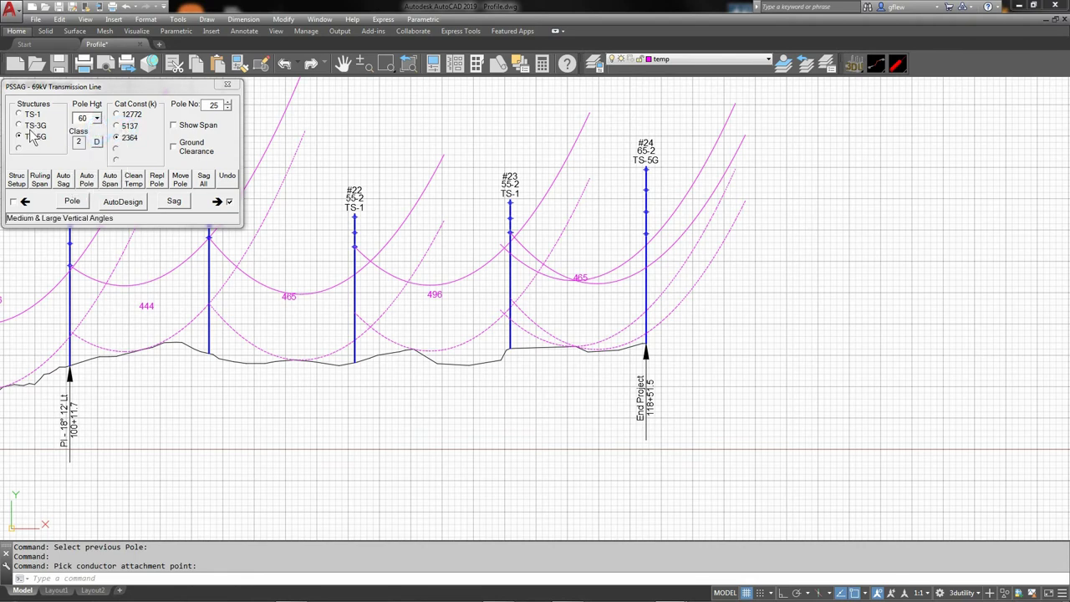
pyautogui.click(156, 182)
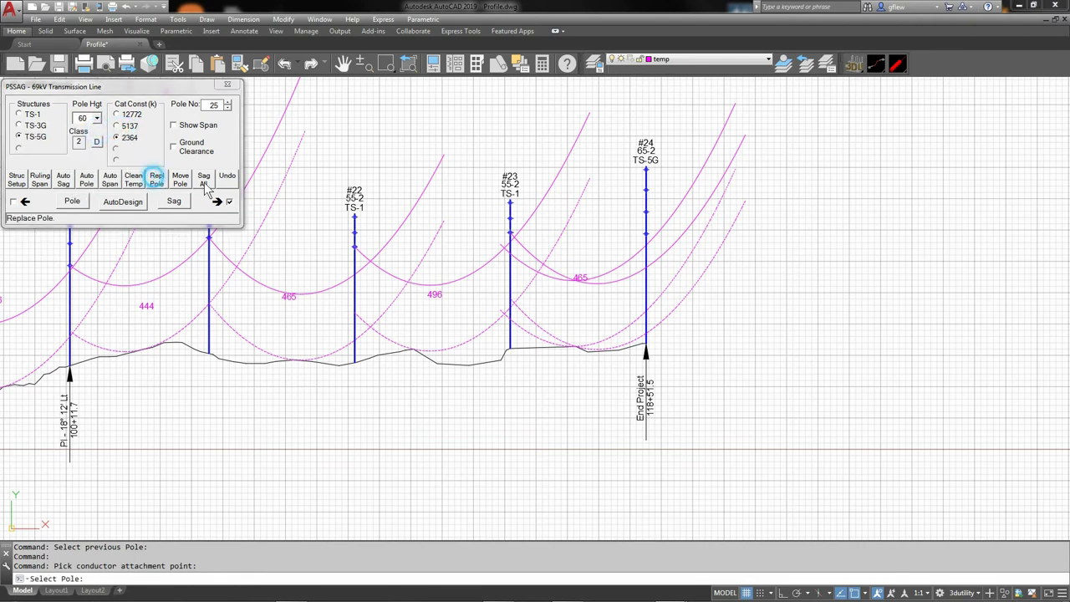
pyautogui.click(634, 159)
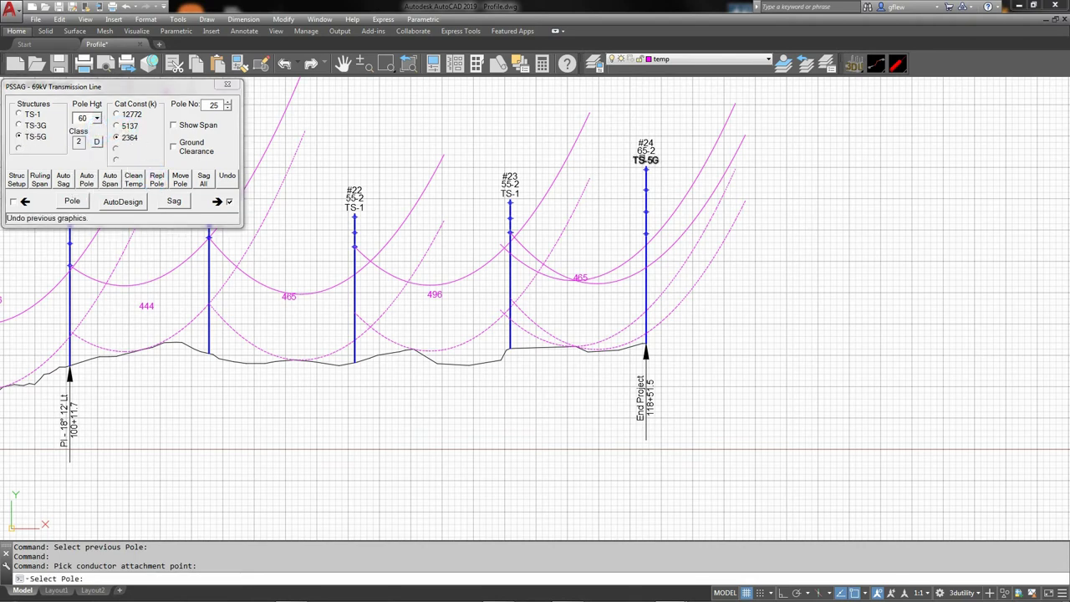
# Step: Delete the outdated upper and lower sag curves in the #23–#24 span
pyautogui.click(528, 266)
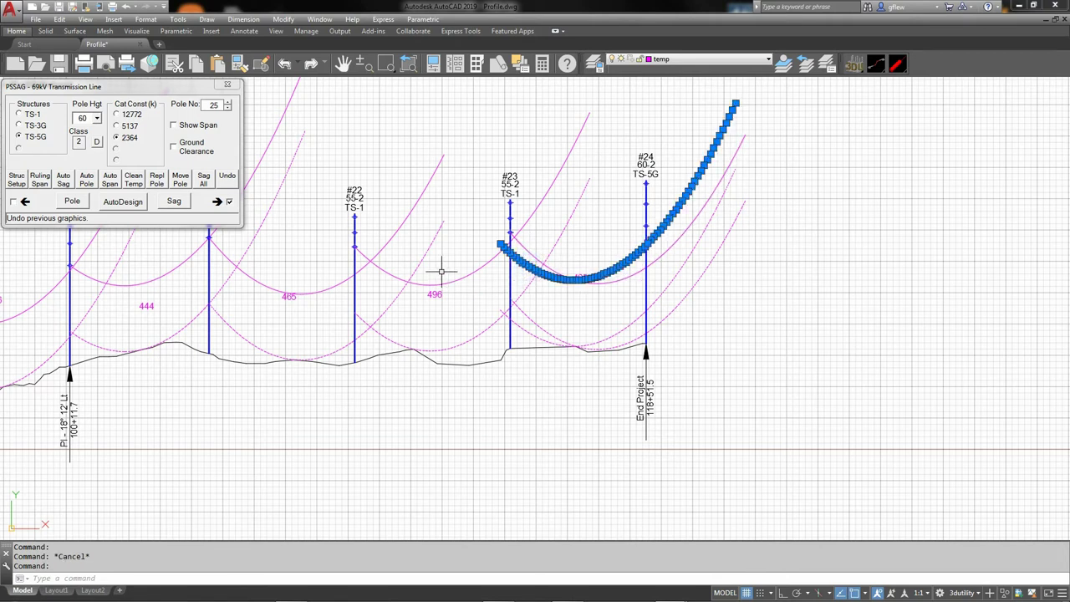
pyautogui.press('Delete')
pyautogui.click(528, 330)
pyautogui.press('Delete')
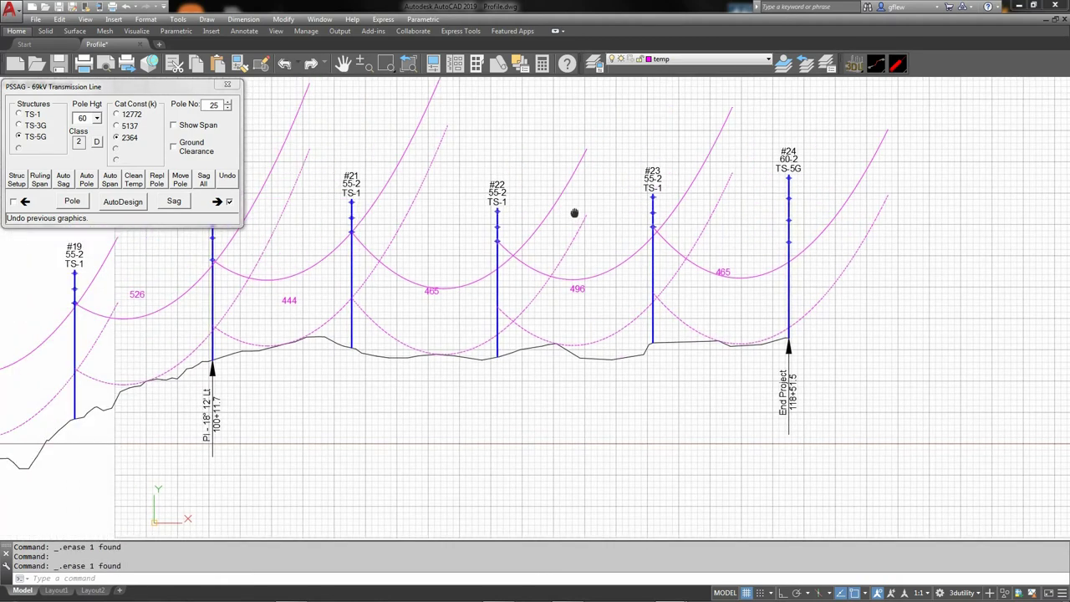
# Step: Run Ruling Span for poles #0–#24 at catenary constant 5137, giving a 508' ruling span
pyautogui.scroll(-2, 522, 256)
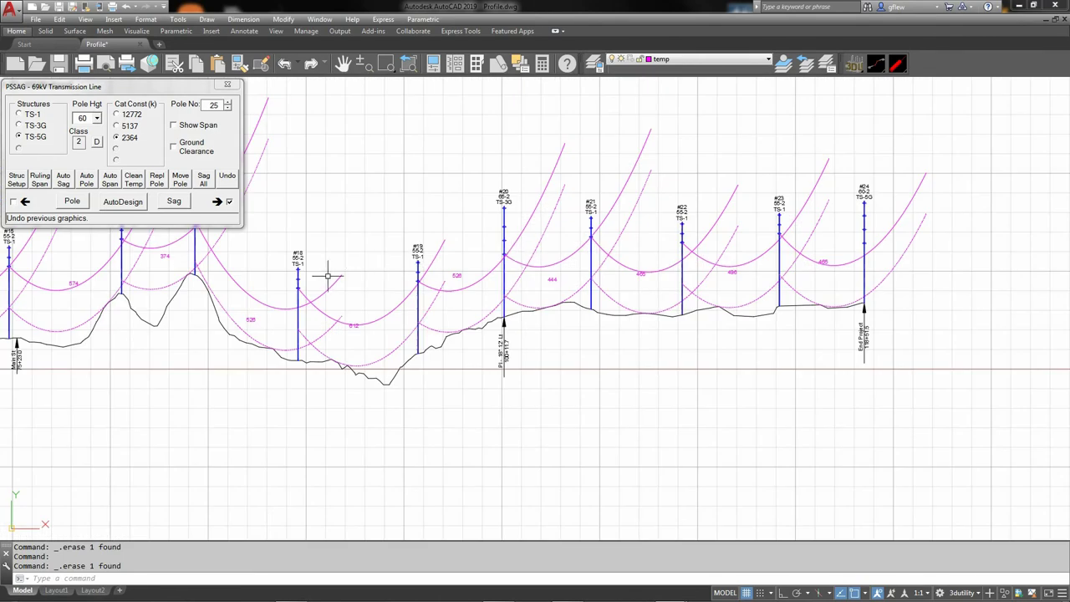
pyautogui.moveTo(328, 276)
pyautogui.mouseDown(button='middle')
pyautogui.moveTo(578, 263)
pyautogui.moveTo(555, 266)
pyautogui.moveTo(560, 287)
pyautogui.mouseUp(button='middle')
pyautogui.scroll(-3, 554, 256)
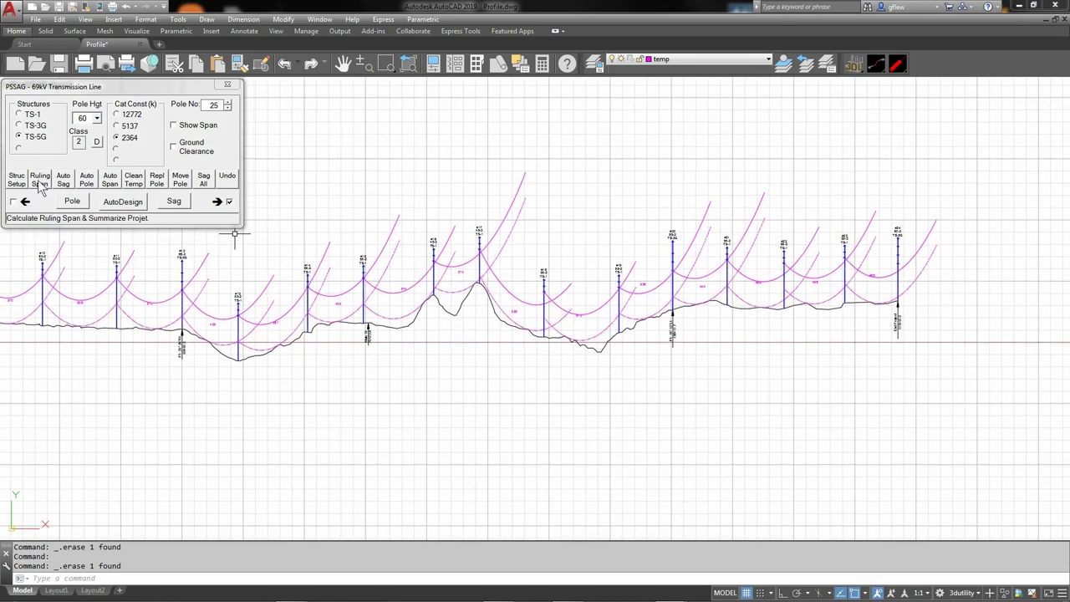
pyautogui.click(39, 180)
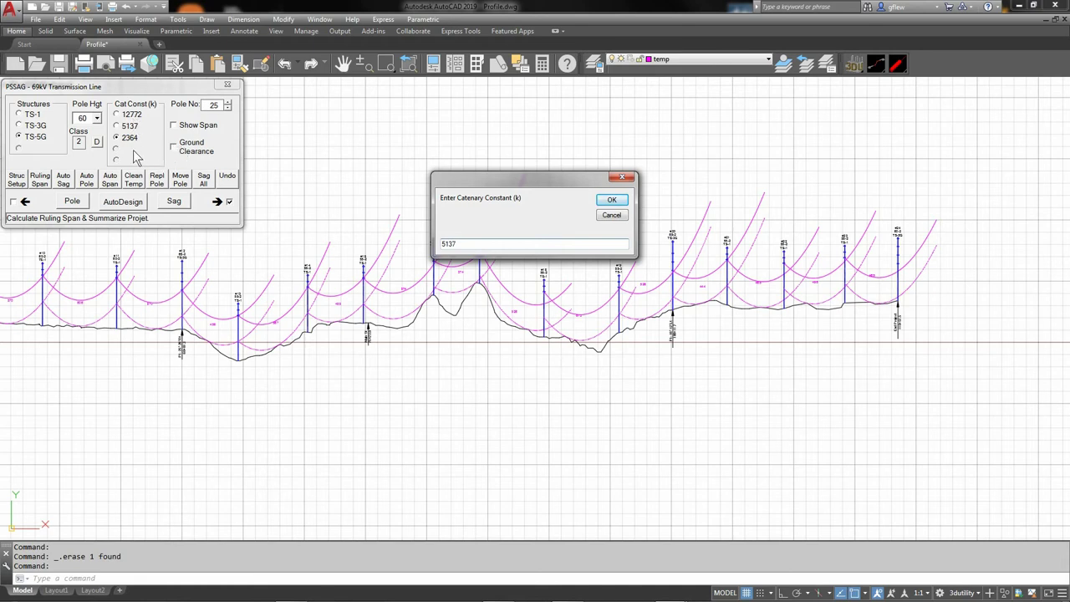
pyautogui.click(612, 200)
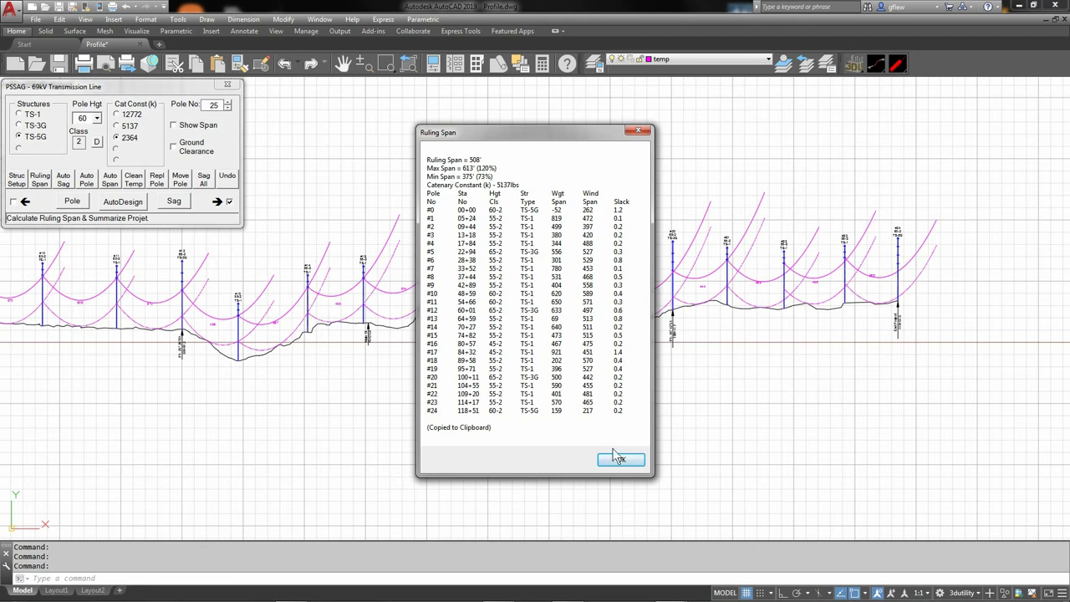
# Step: Close the ruling span summary (508' ruling, 613' maximum, 375' minimum)
pyautogui.click(620, 460)
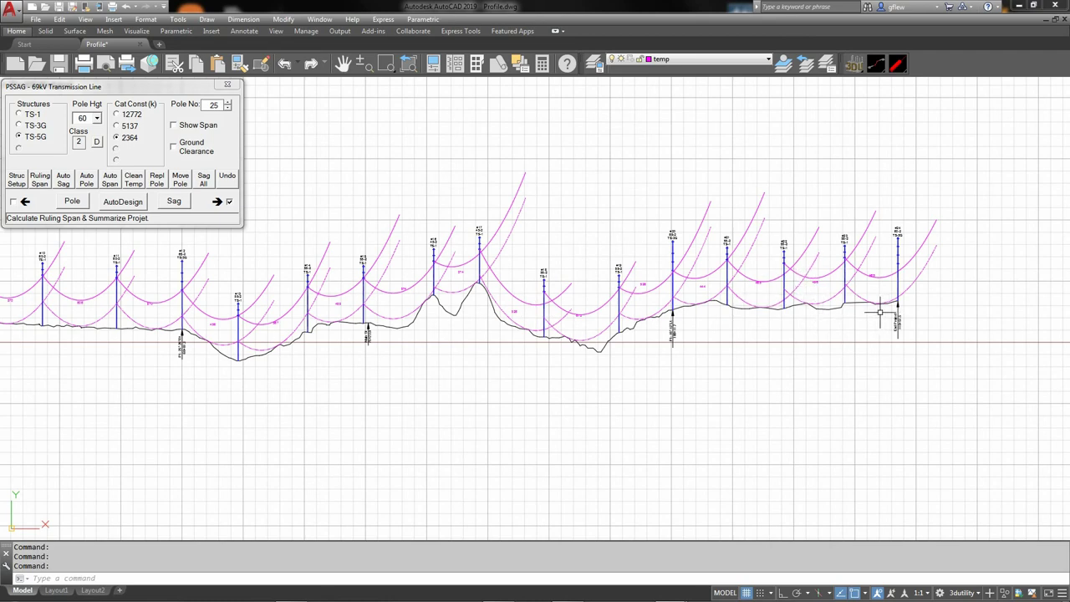
# Step: Erase the temporary magenta curves at poles #22–#24 and select the 5137 catenary constant
pyautogui.scroll(5, 895, 303)
pyautogui.moveTo(778, 360)
pyautogui.mouseDown(button='middle')
pyautogui.moveTo(573, 507)
pyautogui.moveTo(691, 480)
pyautogui.mouseUp(button='middle')
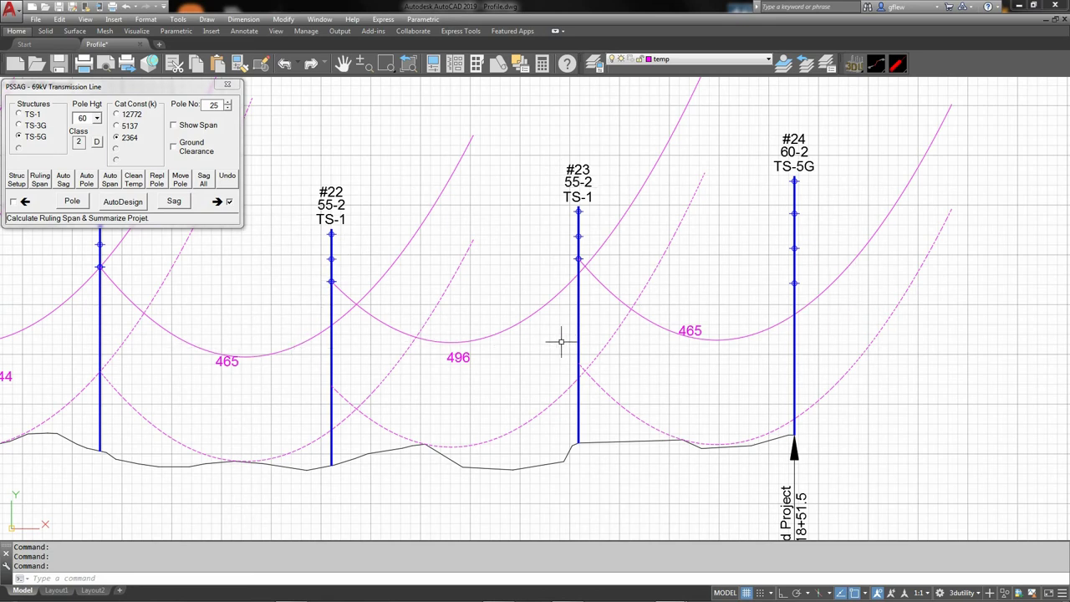
pyautogui.click(136, 180)
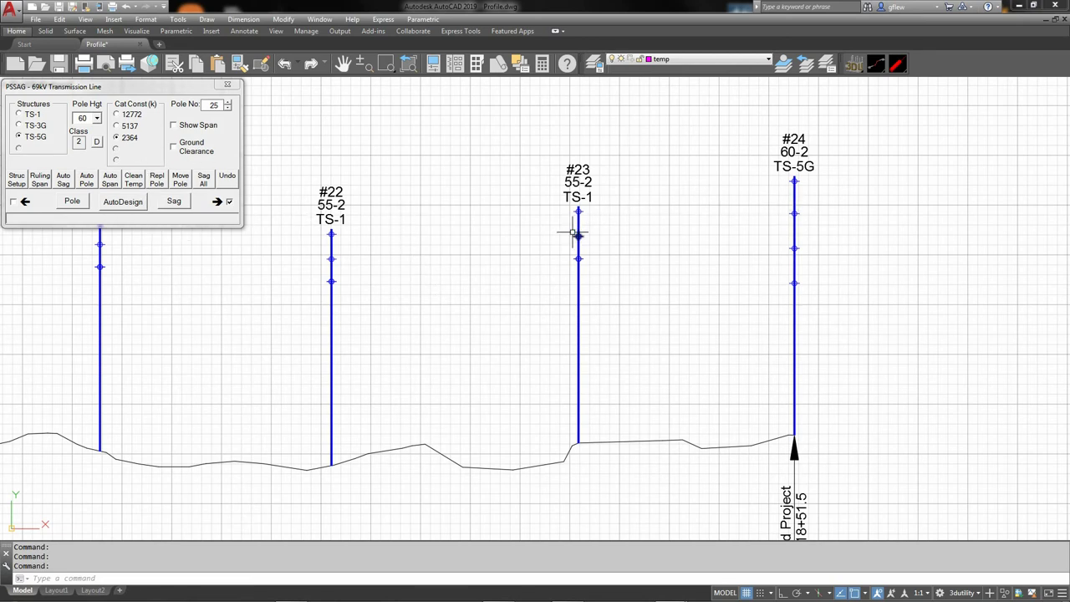
pyautogui.click(130, 126)
# Step: Draw 5137 sag curves from pole #24 back through #23, #22 and #21 to #20
pyautogui.click(176, 203)
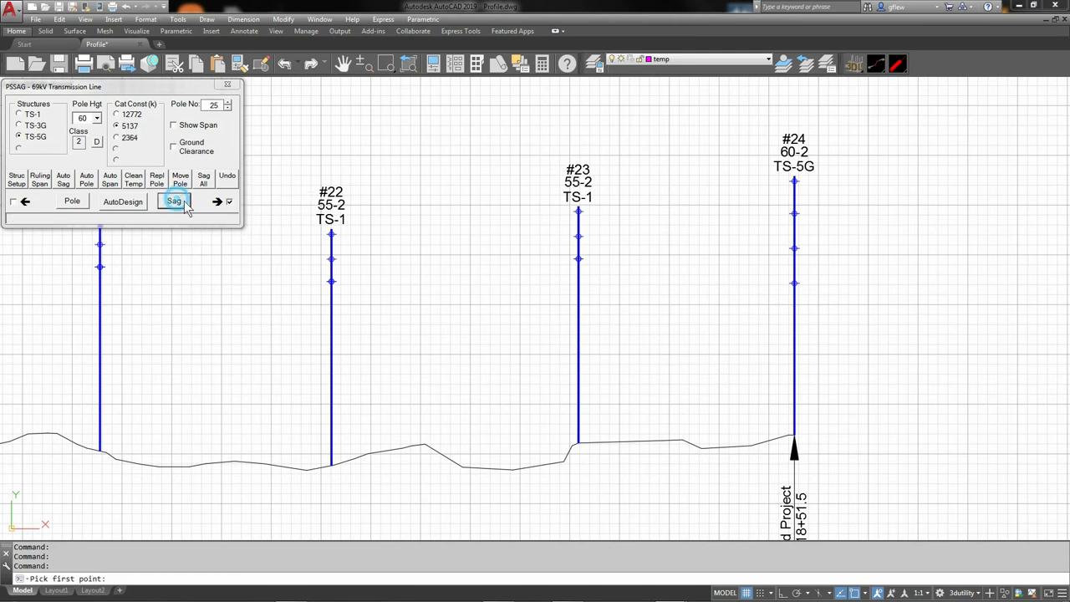
pyautogui.click(793, 213)
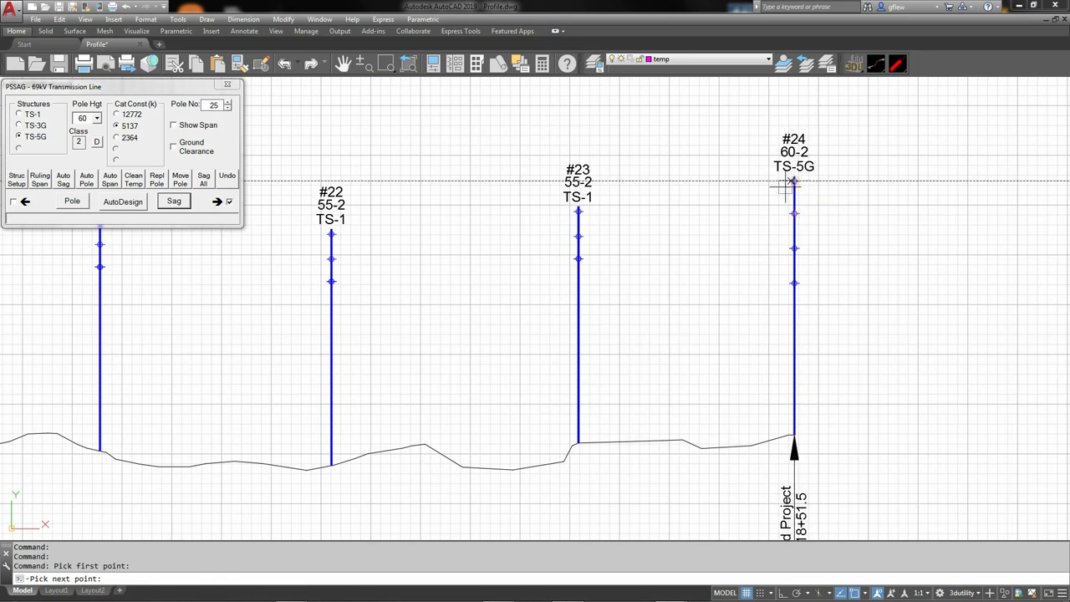
pyautogui.click(578, 237)
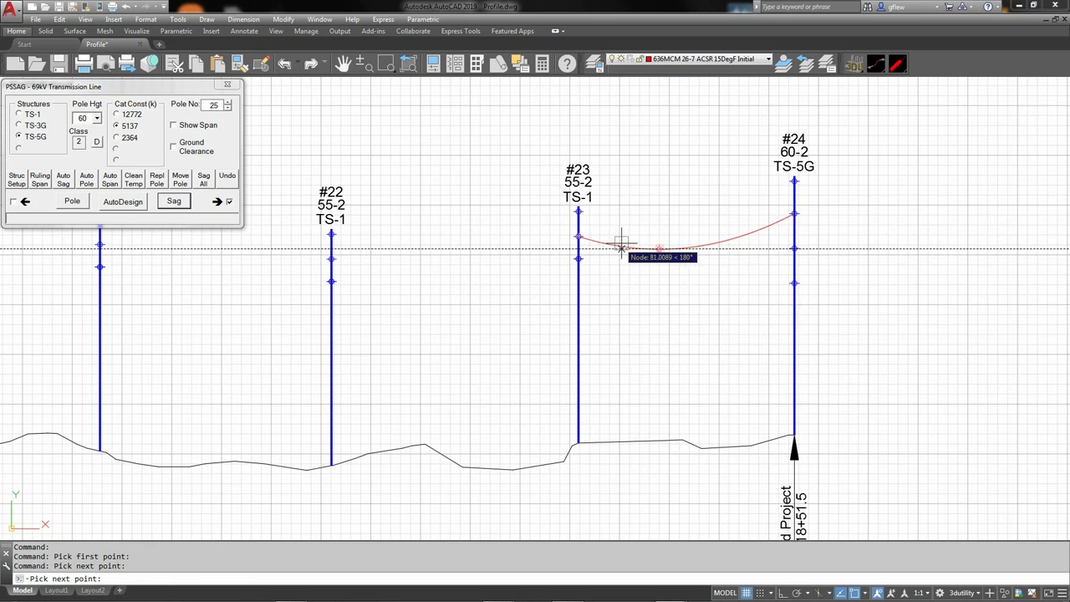
pyautogui.click(332, 258)
pyautogui.moveTo(441, 250); pyautogui.dragTo(904, 237, button='middle')
pyautogui.click(559, 235)
pyautogui.scroll(-2, 496, 245)
pyautogui.moveTo(499, 245); pyautogui.dragTo(778, 239, button='middle')
pyautogui.click(675, 228)
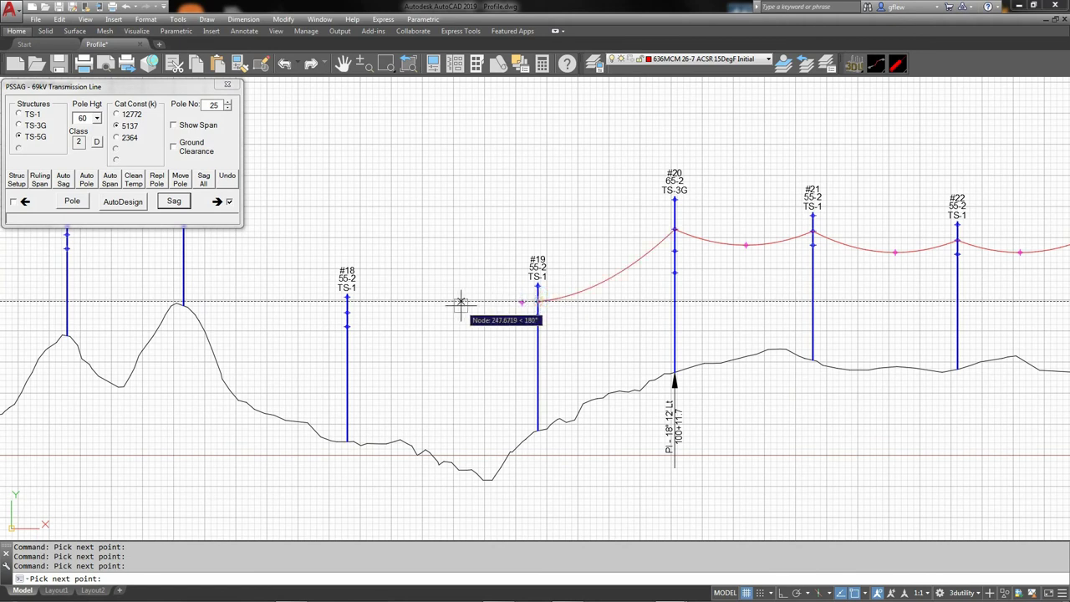
# Step: Extend the sag curve back through poles #19, #18 and #17
pyautogui.click(535, 302)
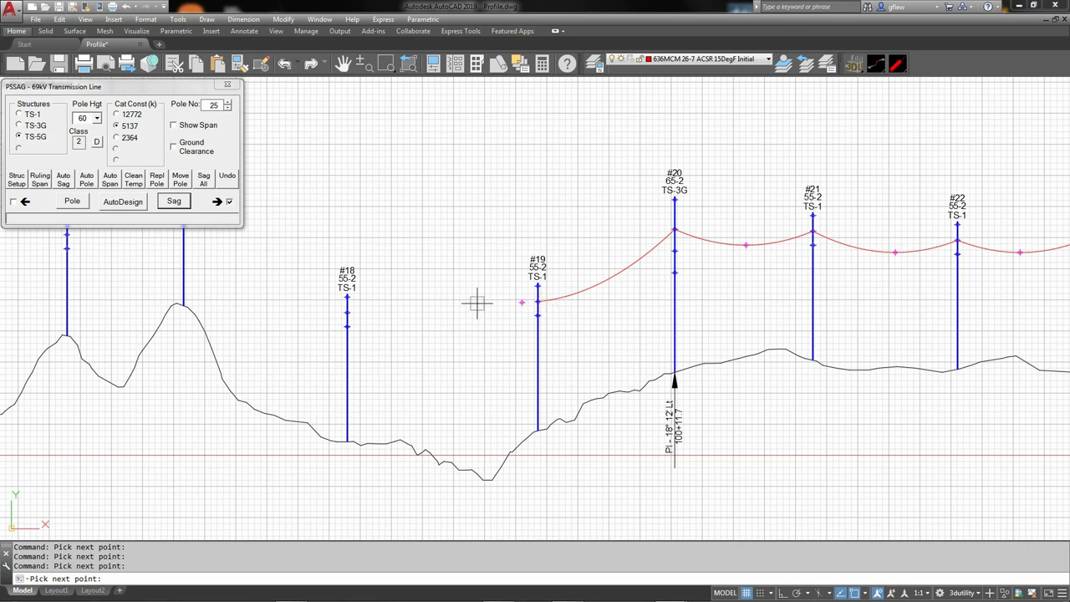
pyautogui.click(347, 312)
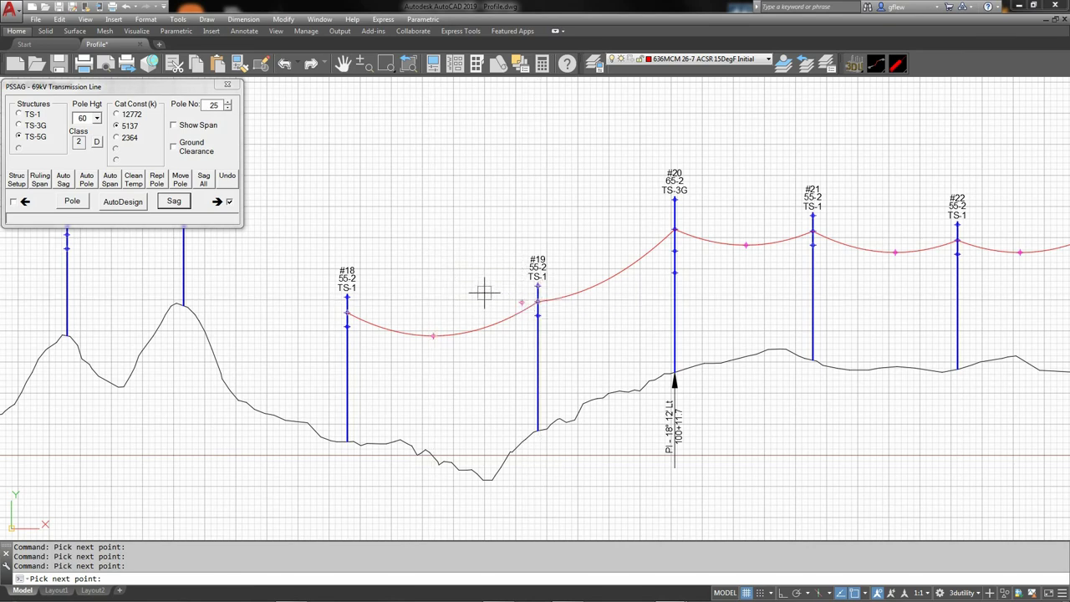
pyautogui.moveTo(433, 287); pyautogui.dragTo(743, 303, button='middle')
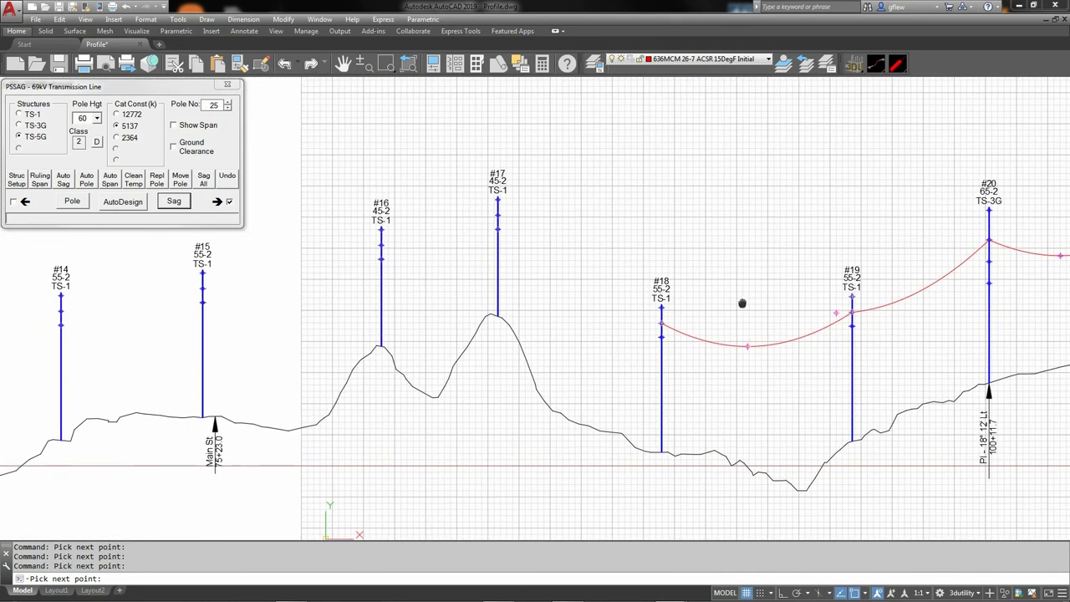
pyautogui.click(499, 216)
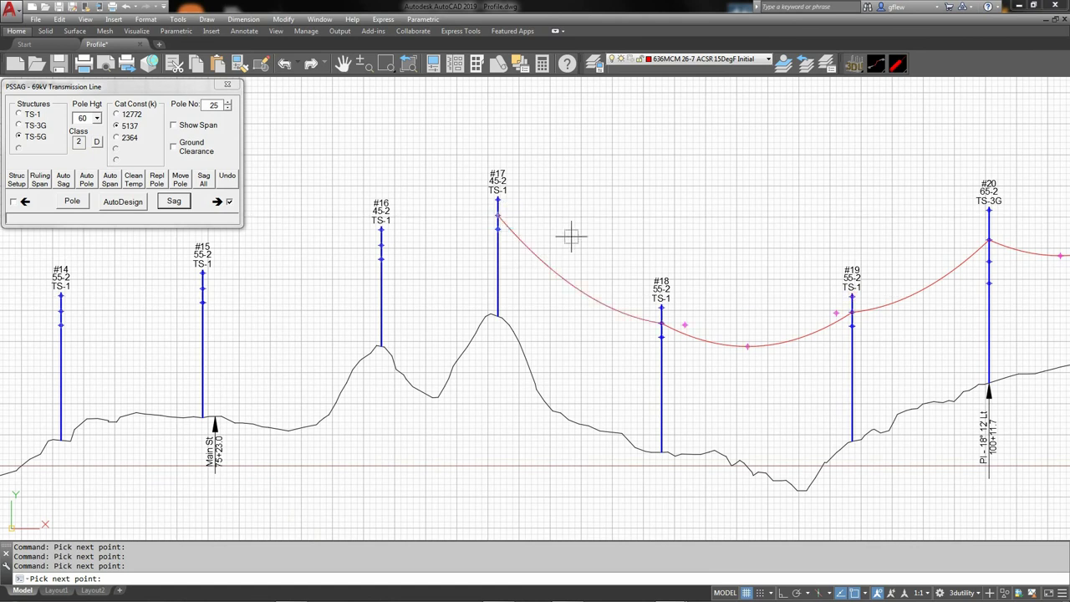
pyautogui.click(685, 324)
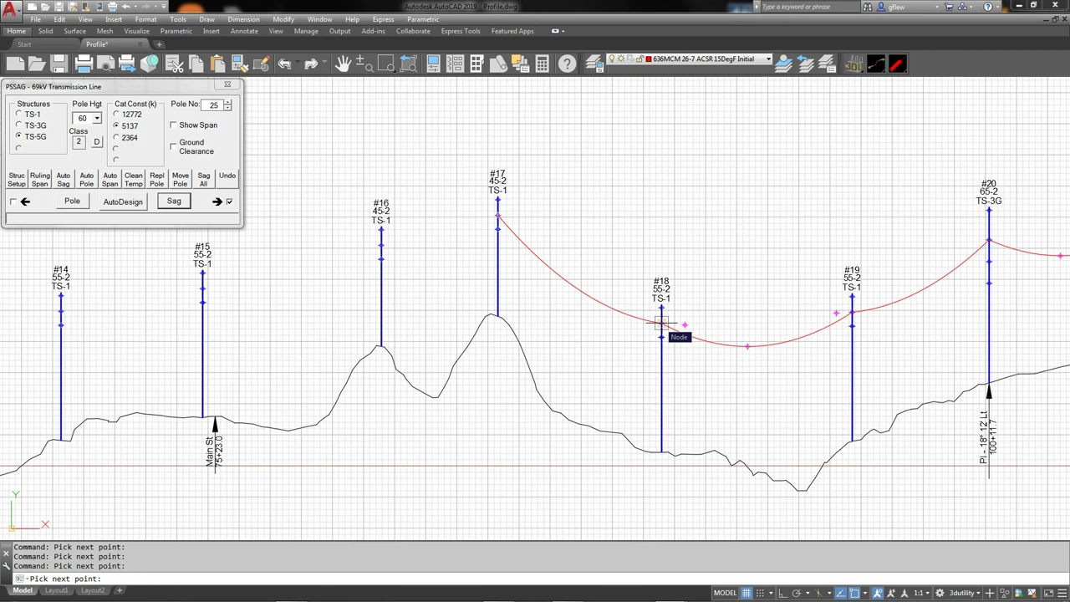
# Step: Continue the sag through poles #16, #15, #14 and #13 to pole #12
pyautogui.moveTo(459, 275); pyautogui.dragTo(791, 277, button='middle')
pyautogui.click(702, 245)
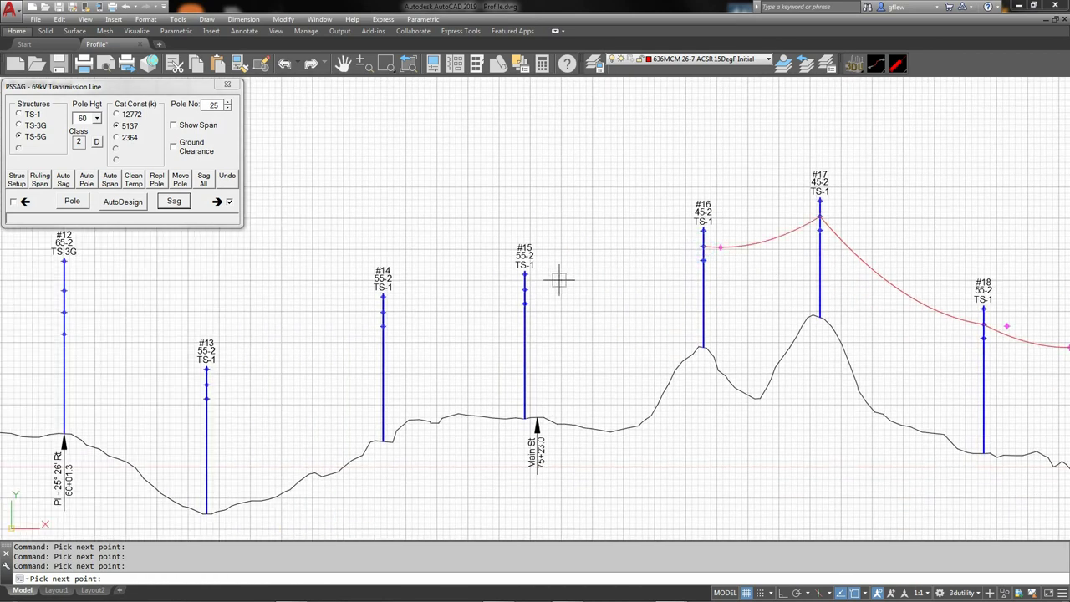
pyautogui.click(524, 290)
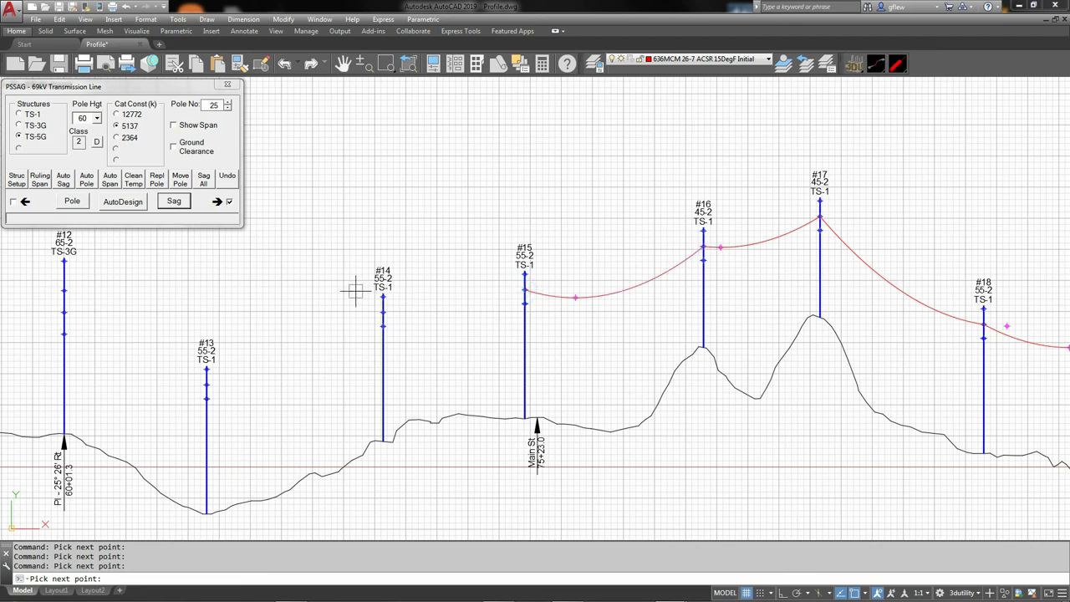
pyautogui.click(383, 312)
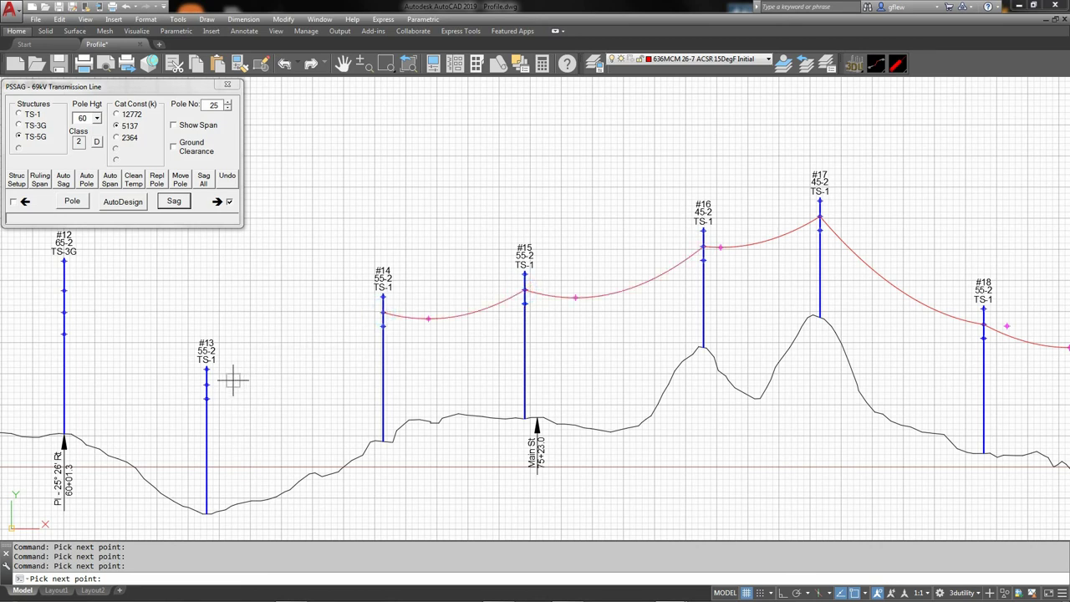
pyautogui.click(206, 384)
pyautogui.click(63, 288)
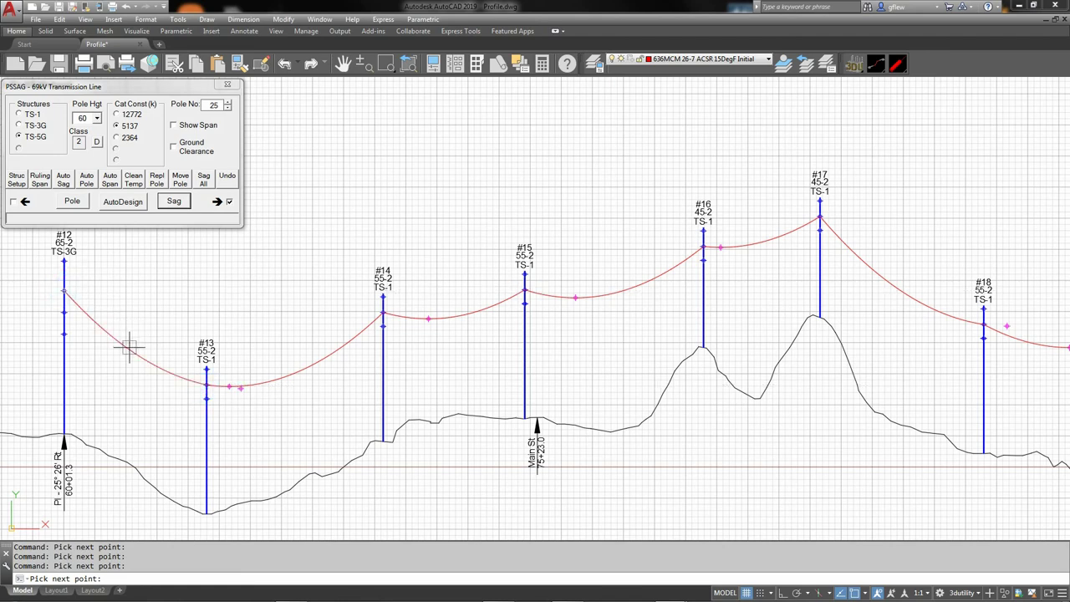
pyautogui.moveTo(254, 407); pyautogui.dragTo(413, 407, button='middle')
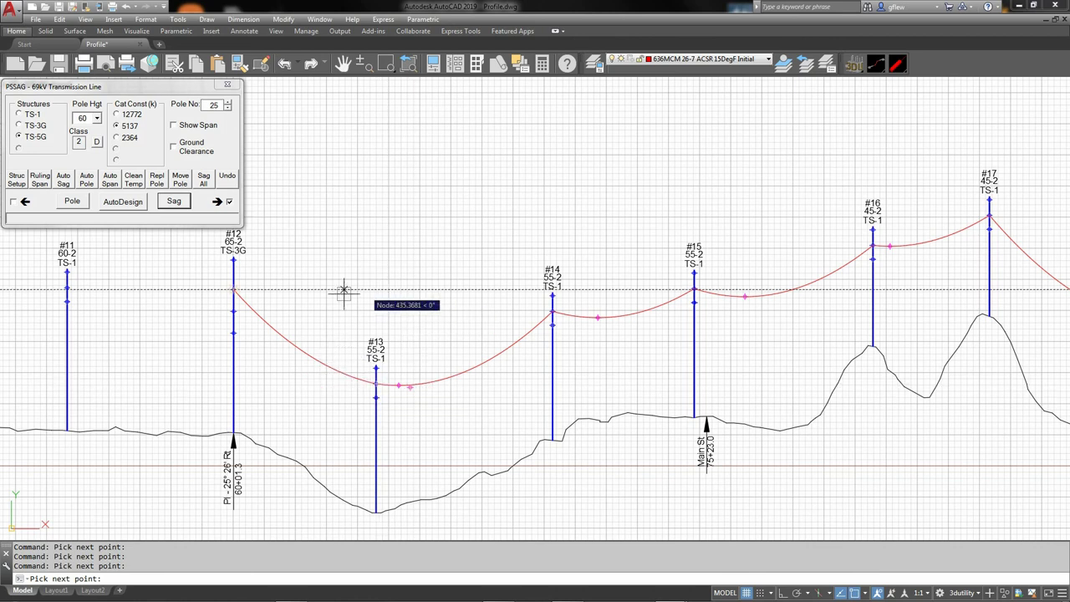
# Step: Erase the #12–#13 and #13–#14 sag spans and set the structure type to TS-1
pyautogui.press('Escape')
pyautogui.click(439, 361)
pyautogui.click(390, 408)
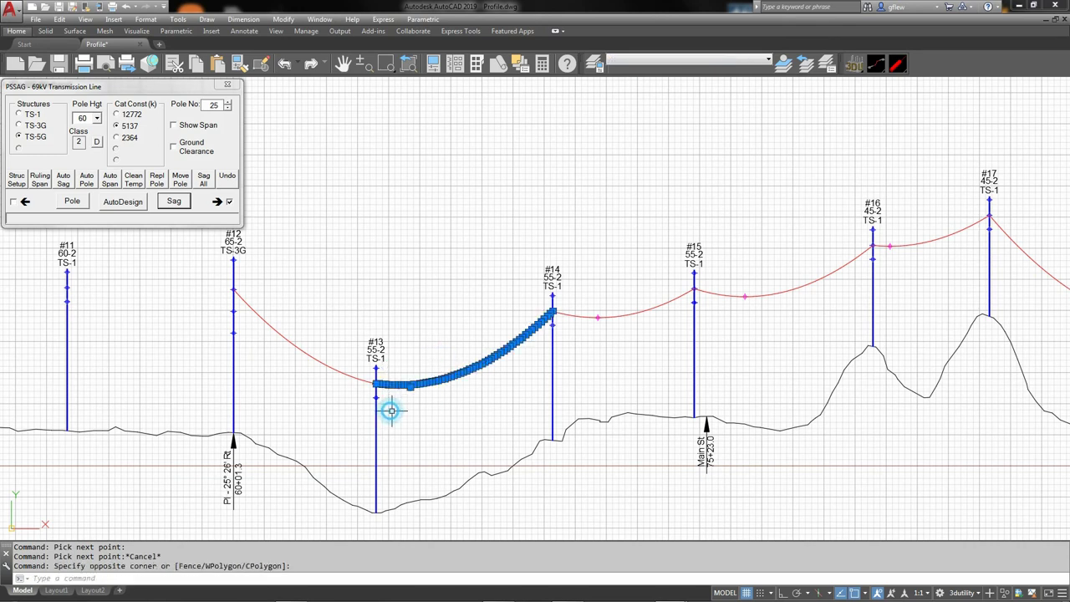
pyautogui.click(340, 365)
pyautogui.click(329, 385)
pyautogui.press('Delete')
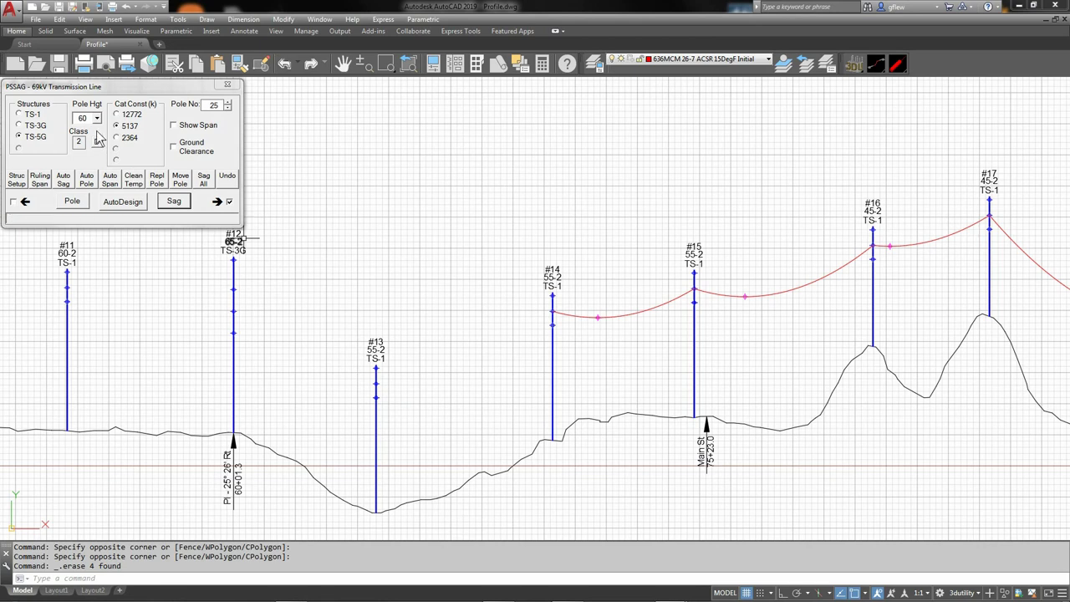
pyautogui.click(30, 115)
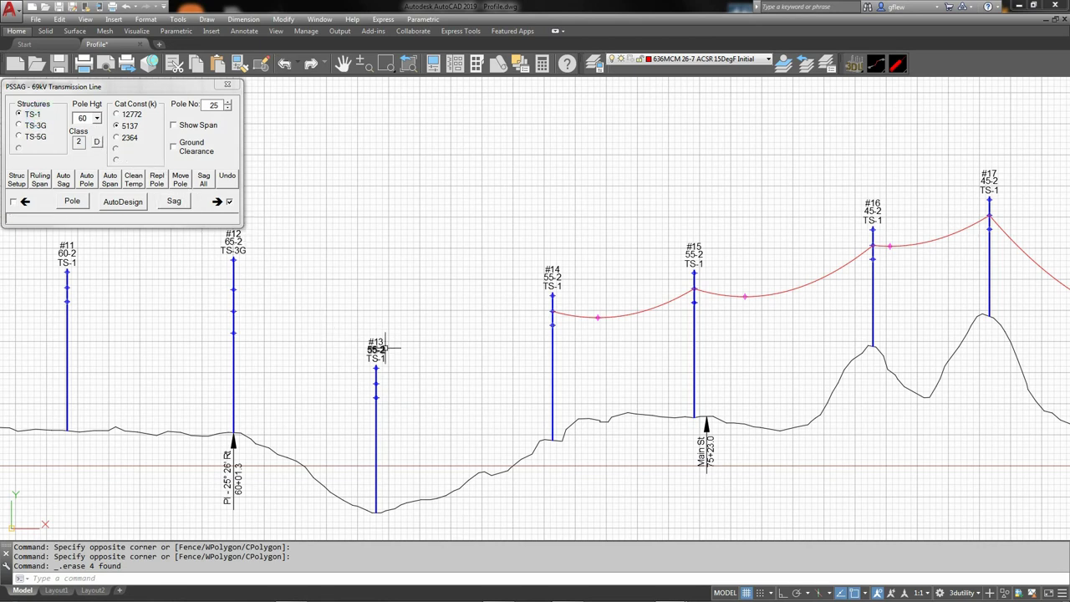
# Step: Replace pole #13 with a 60-2 TS-1 pole and sag from #14 through #13 to #12
pyautogui.click(159, 181)
pyautogui.click(375, 342)
pyautogui.press('Escape')
pyautogui.click(173, 203)
pyautogui.click(551, 312)
pyautogui.click(375, 370)
pyautogui.click(234, 289)
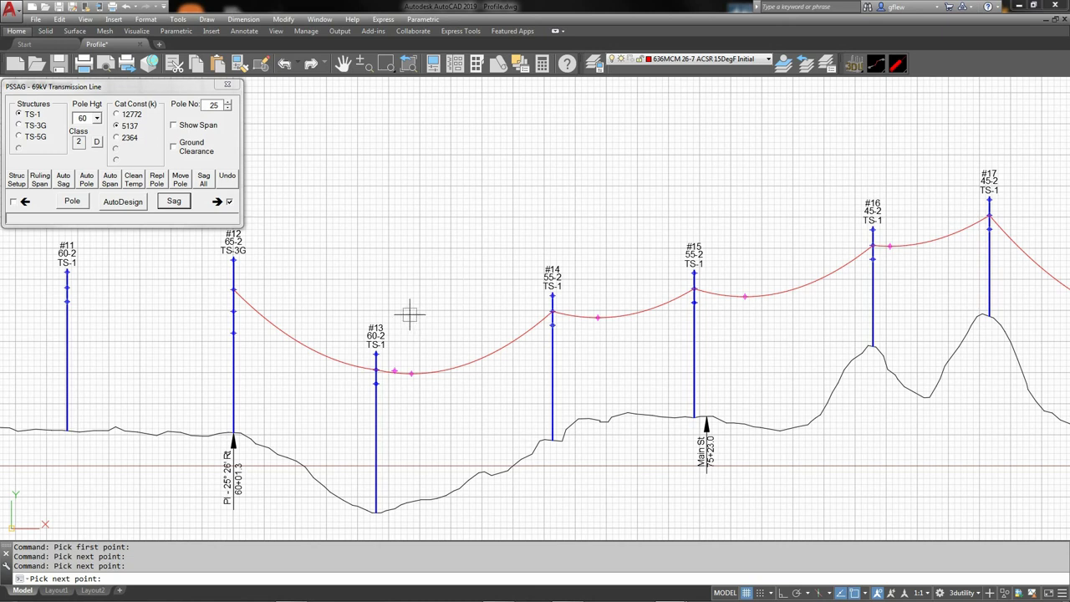
pyautogui.press('Escape')
# Step: Delete the new #12–#13 and #13–#14 sag curves
pyautogui.click(438, 349)
pyautogui.click(371, 382)
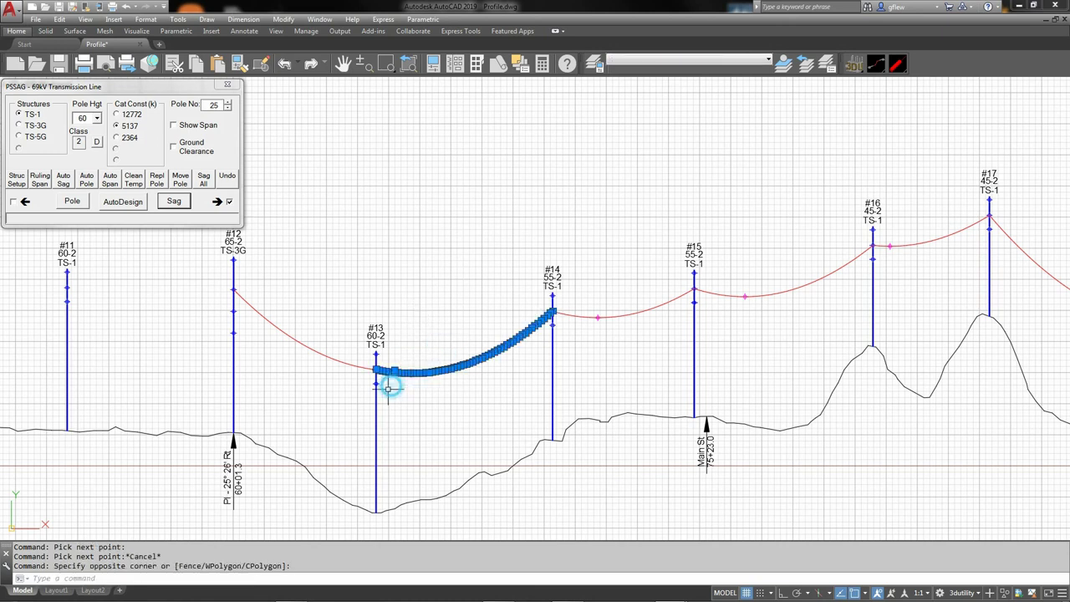
pyautogui.click(334, 349)
pyautogui.click(296, 370)
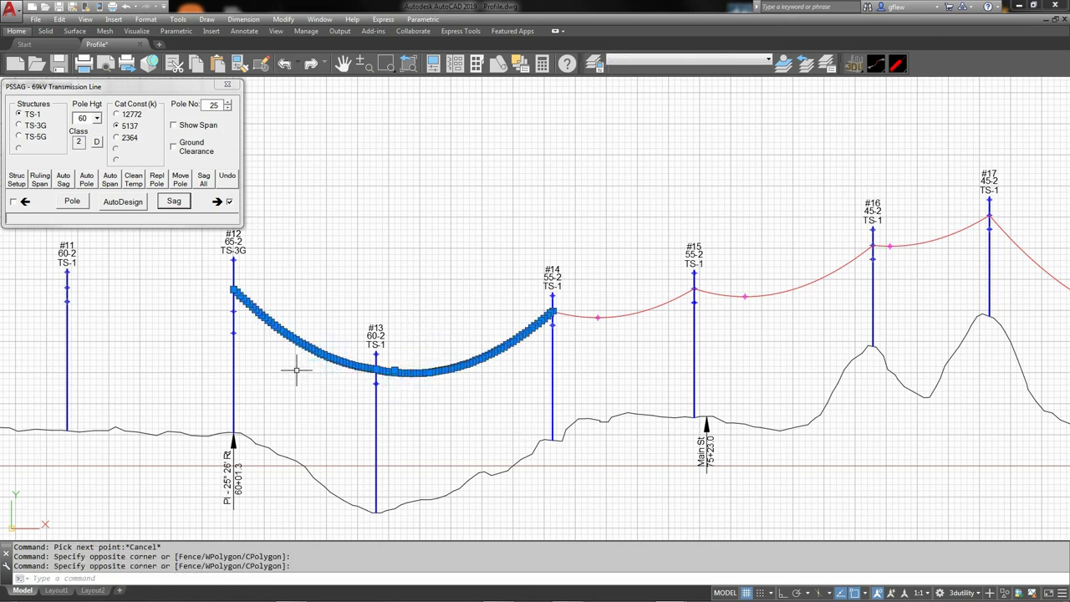
pyautogui.press('Delete')
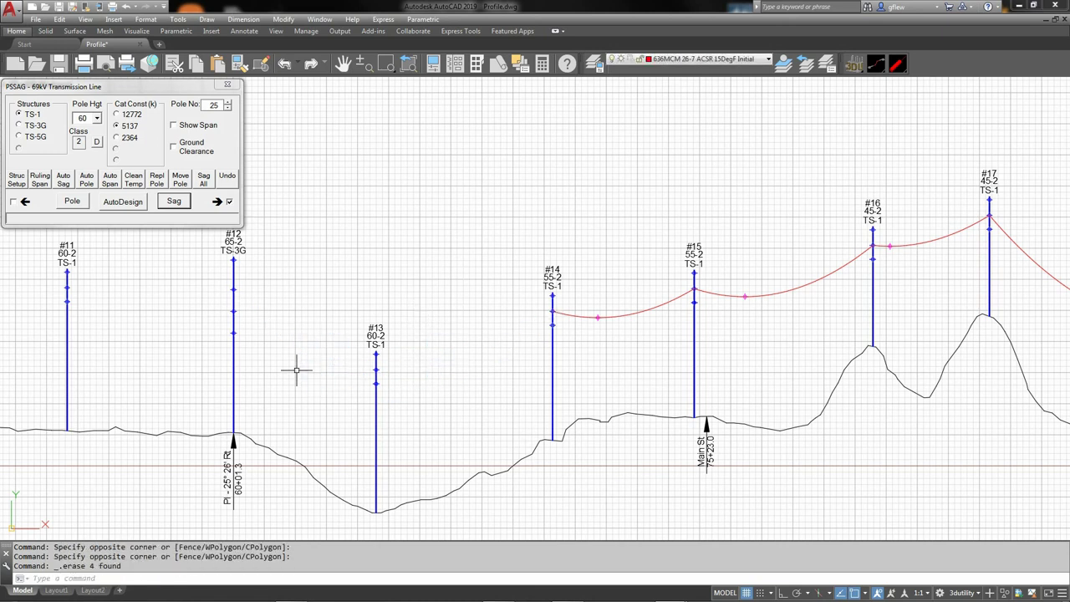
# Step: Set pole height to 65 and replace pole #13 with a 65-2 pole
pyautogui.click(96, 118)
pyautogui.click(83, 136)
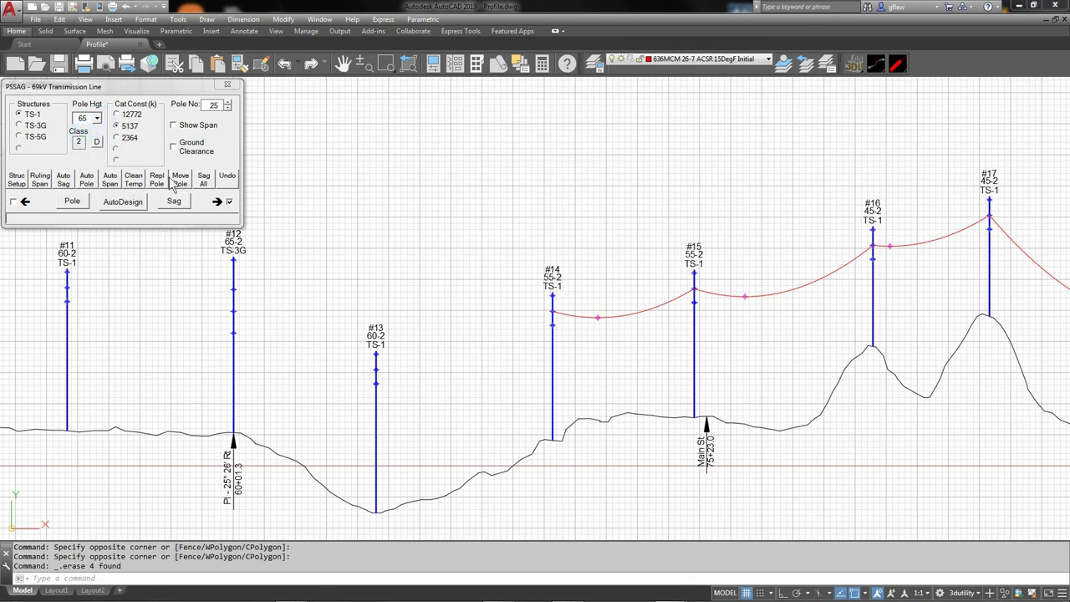
pyautogui.click(156, 183)
pyautogui.click(373, 336)
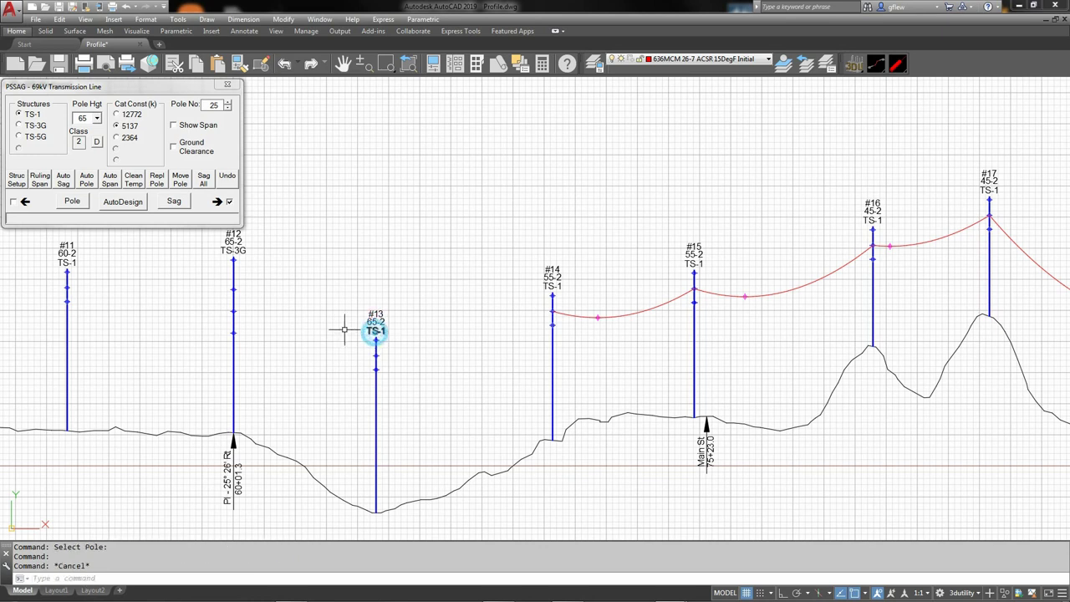
# Step: Redraw the sag from pole #14 through #13 to #12
pyautogui.click(183, 203)
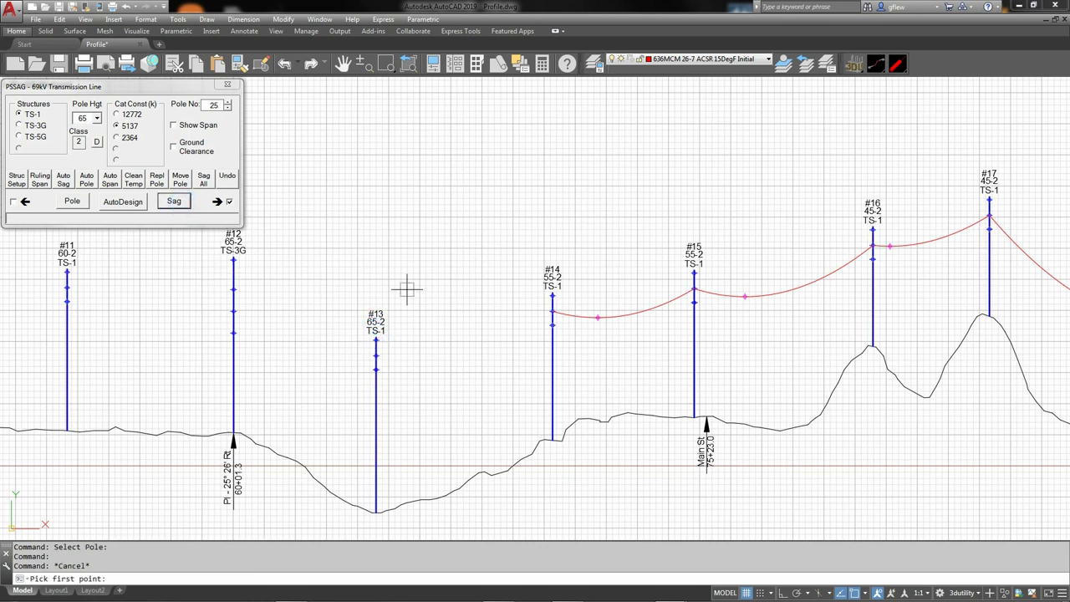
pyautogui.click(551, 311)
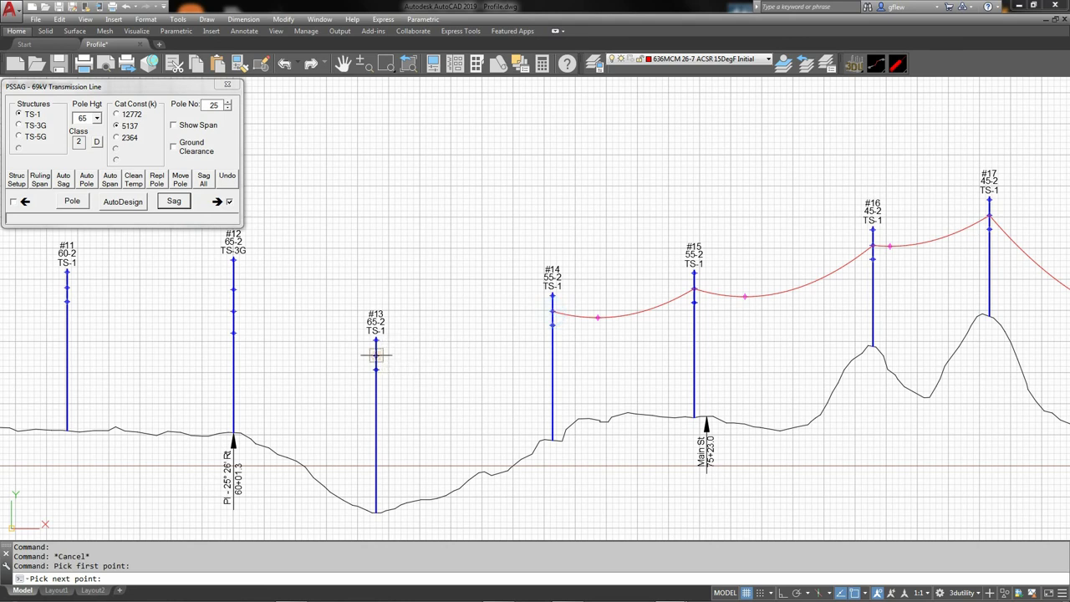
pyautogui.click(375, 355)
pyautogui.click(233, 289)
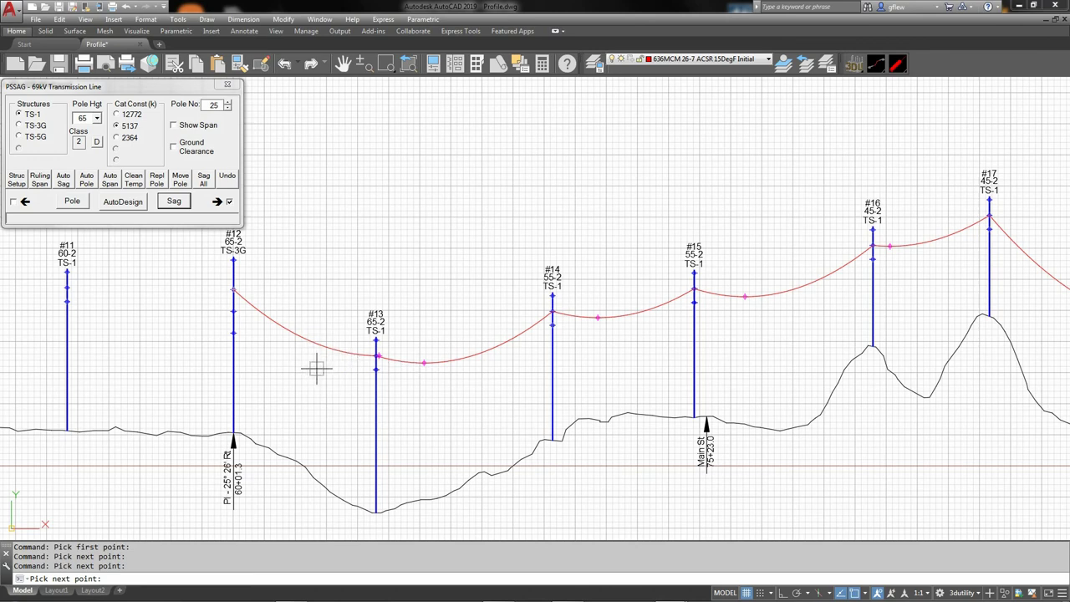
pyautogui.moveTo(313, 379); pyautogui.dragTo(840, 400, button='middle')
# Step: Extend the sag back through poles #11, #10, #9, #8, #7 and #6 to #5
pyautogui.click(585, 310)
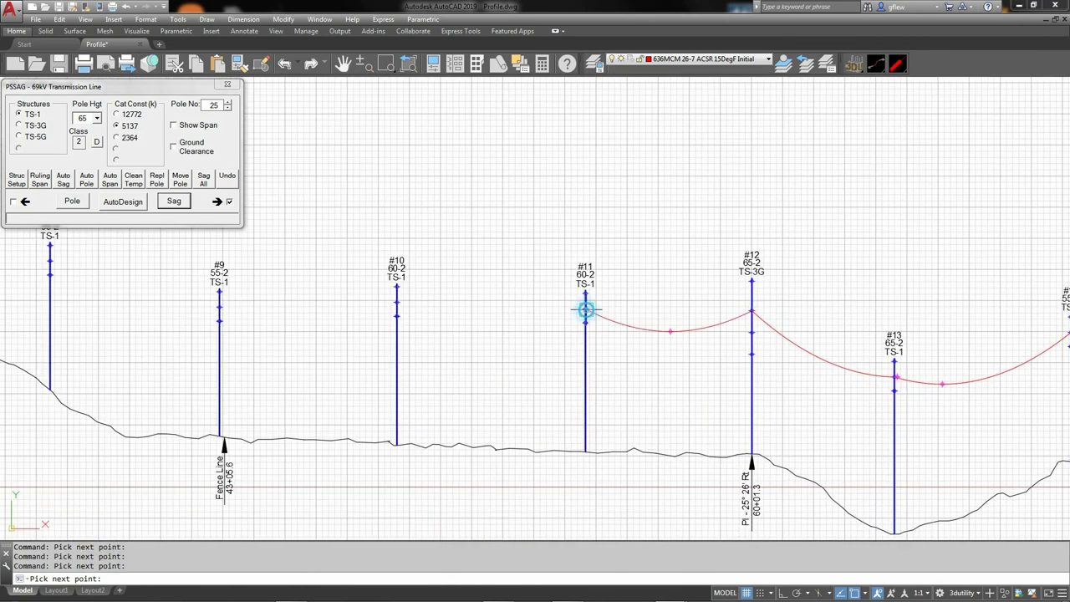
pyautogui.click(396, 303)
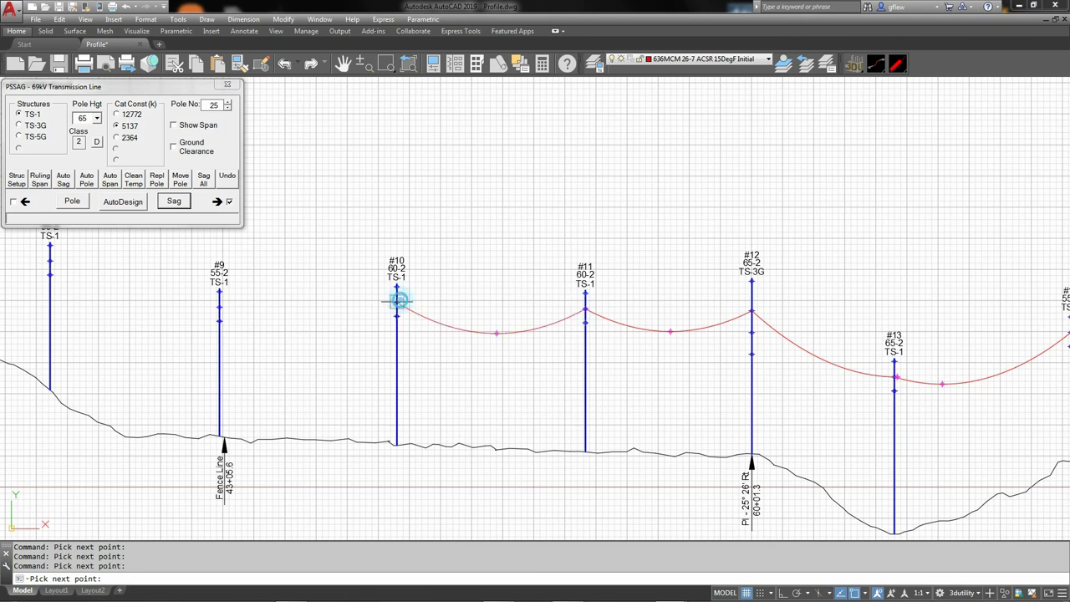
pyautogui.click(219, 308)
pyautogui.moveTo(160, 304); pyautogui.dragTo(640, 350, button='middle')
pyautogui.click(598, 331)
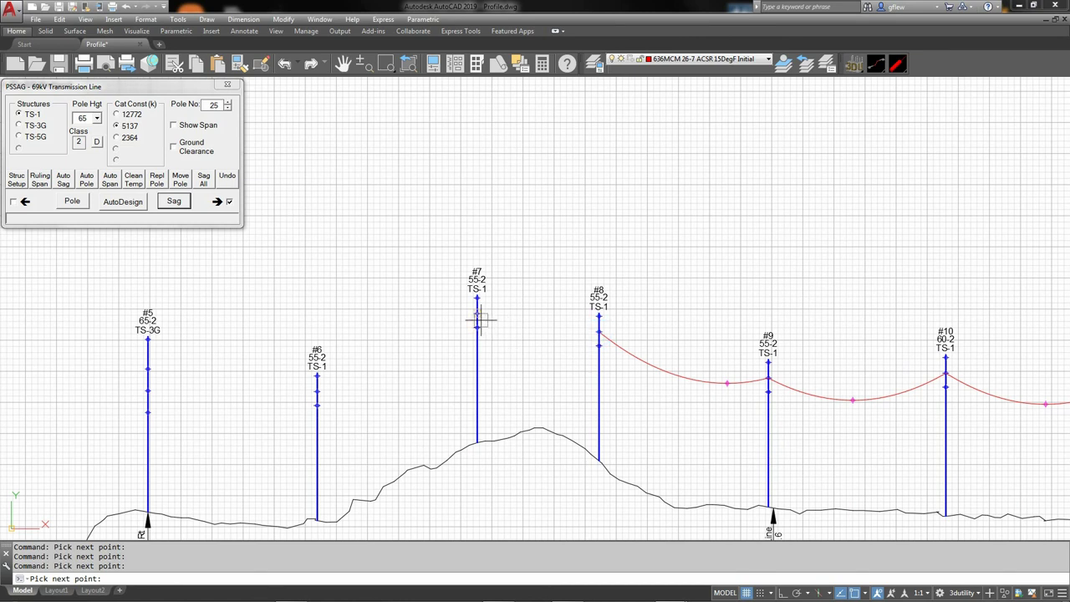
pyautogui.click(476, 314)
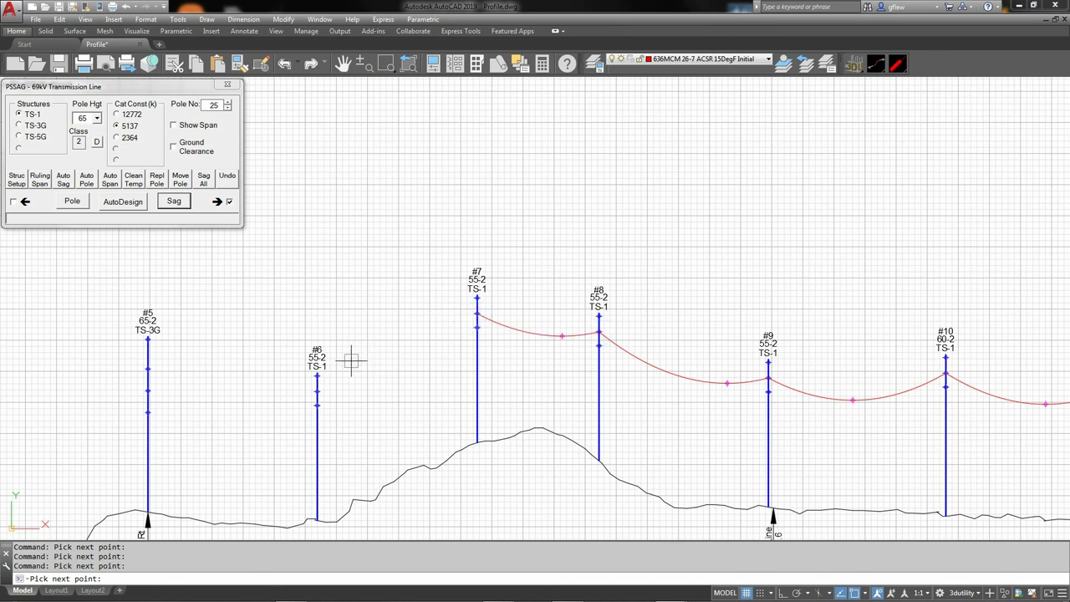
pyautogui.click(316, 390)
pyautogui.click(148, 368)
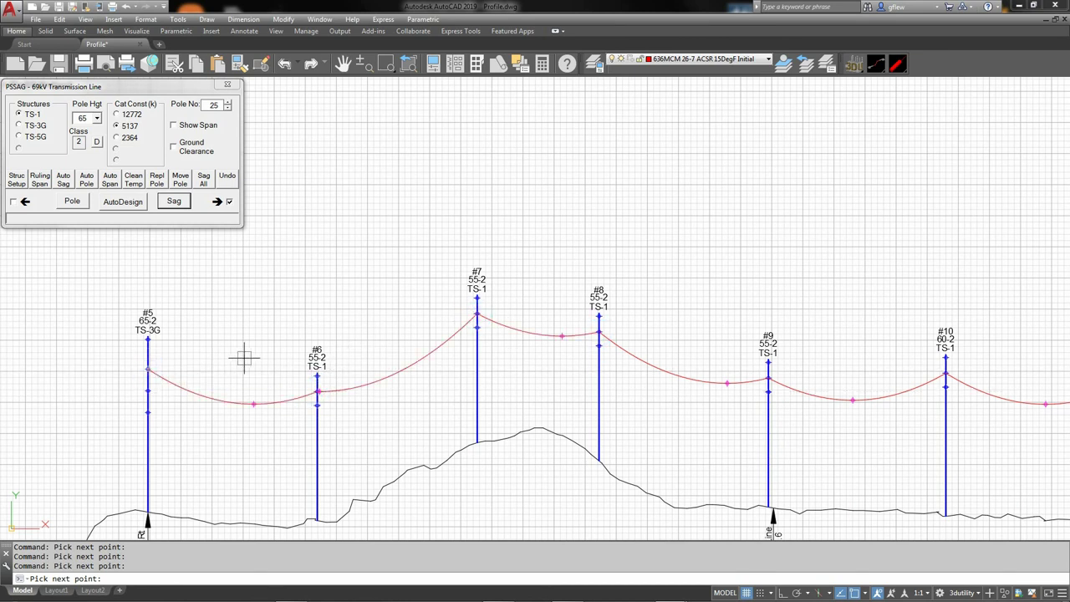
# Step: Finish the sag through poles #4, #3, #2 and #1 to pole #0, then end the command
pyautogui.moveTo(248, 358)
pyautogui.mouseDown(button='middle')
pyautogui.moveTo(463, 339)
pyautogui.moveTo(559, 171)
pyautogui.moveTo(689, 236)
pyautogui.mouseUp(button='middle')
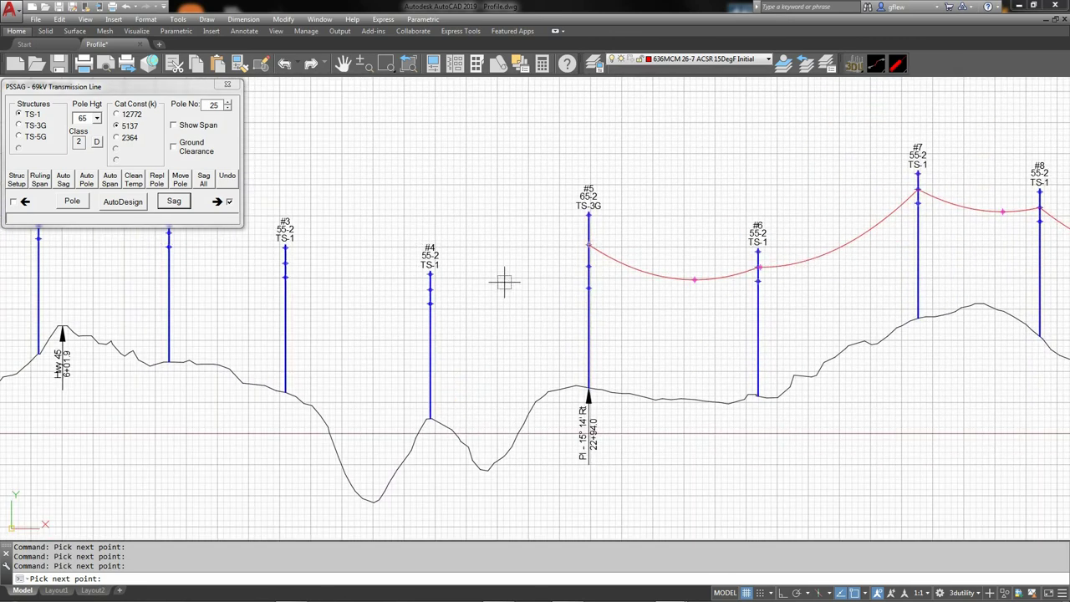
pyautogui.click(430, 289)
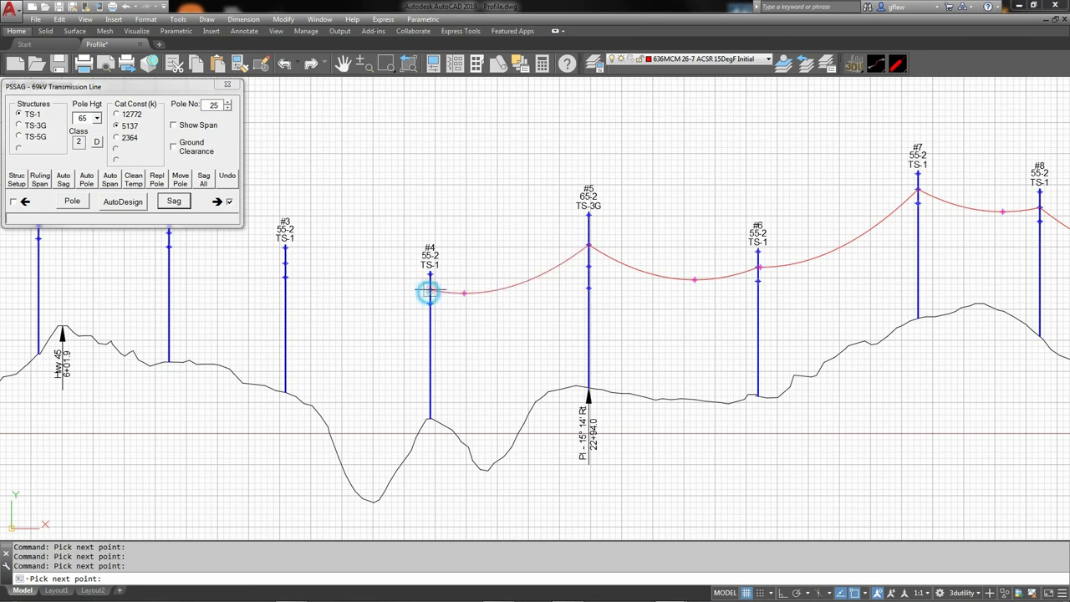
pyautogui.click(285, 264)
pyautogui.moveTo(243, 276); pyautogui.dragTo(664, 318, button='middle')
pyautogui.click(585, 253)
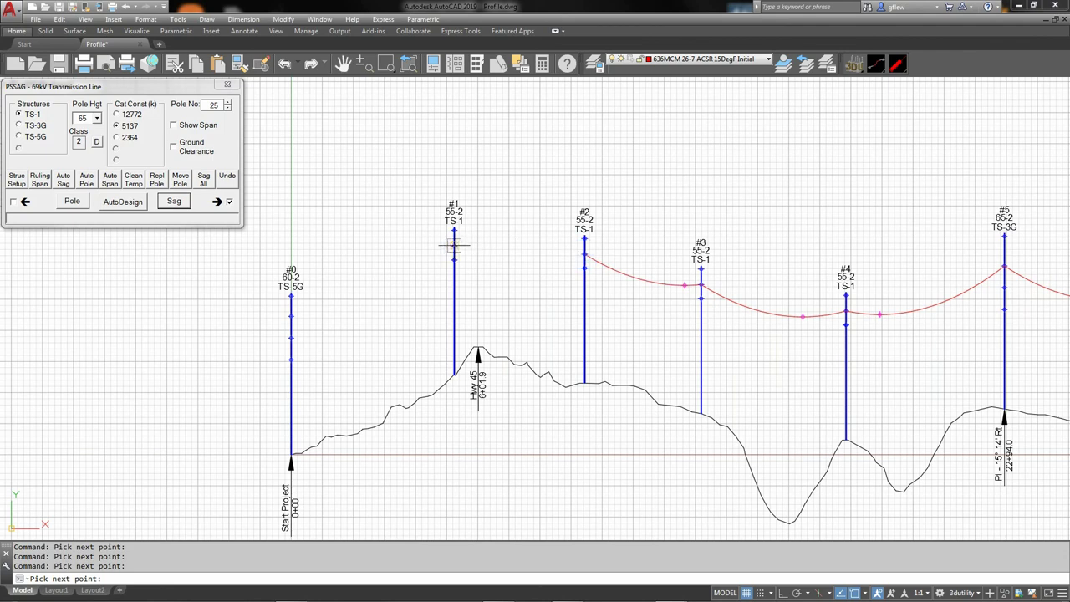
pyautogui.click(454, 246)
pyautogui.click(290, 312)
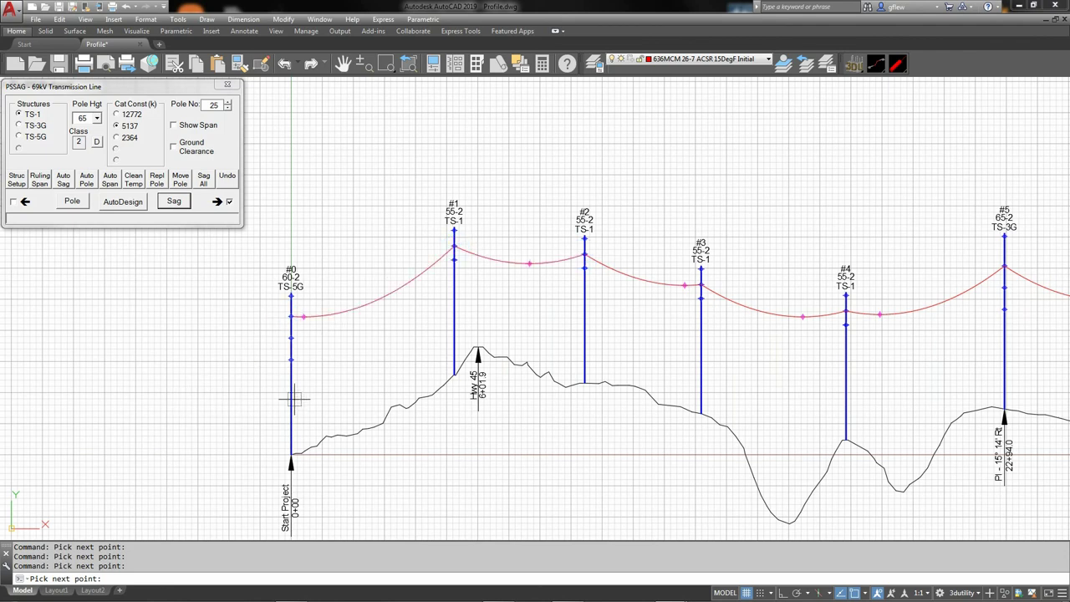
pyautogui.scroll(-5, 581, 351)
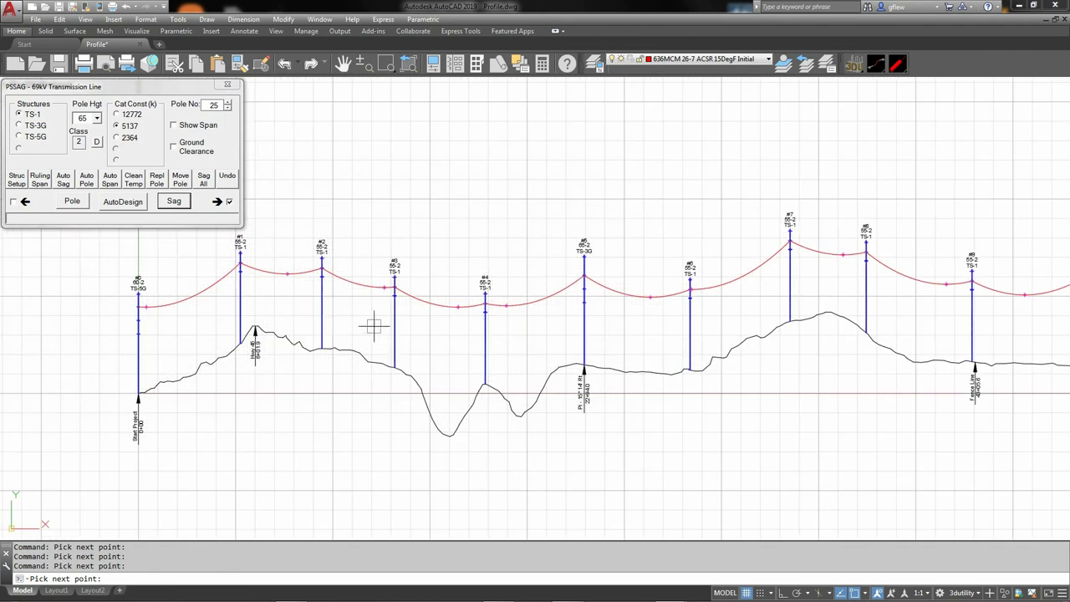
pyautogui.press('Escape')
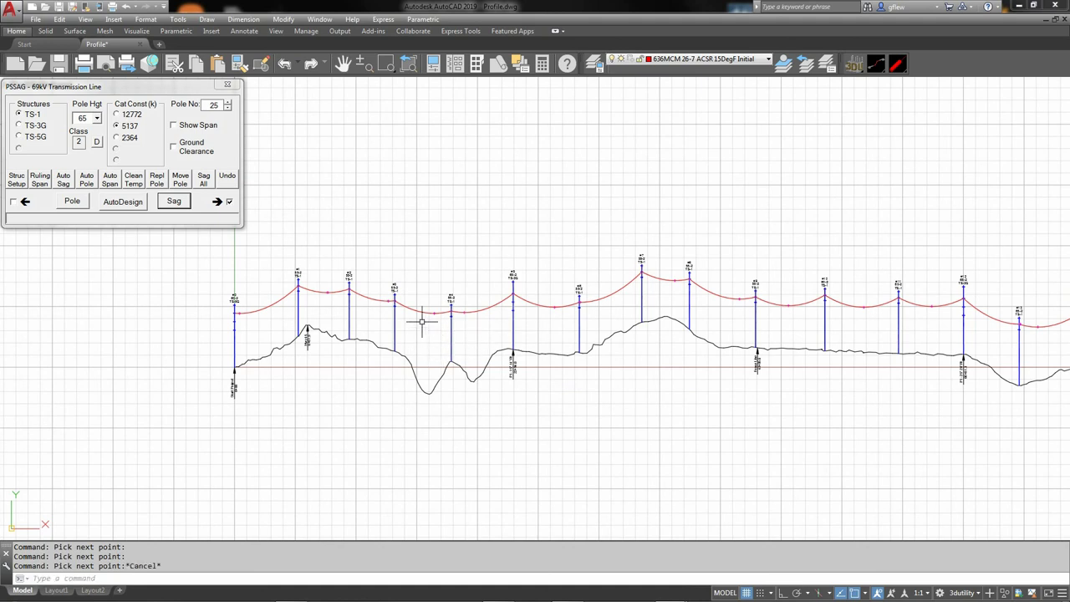
pyautogui.scroll(2, 420, 320)
pyautogui.moveTo(928, 328); pyautogui.dragTo(452, 343, button='middle')
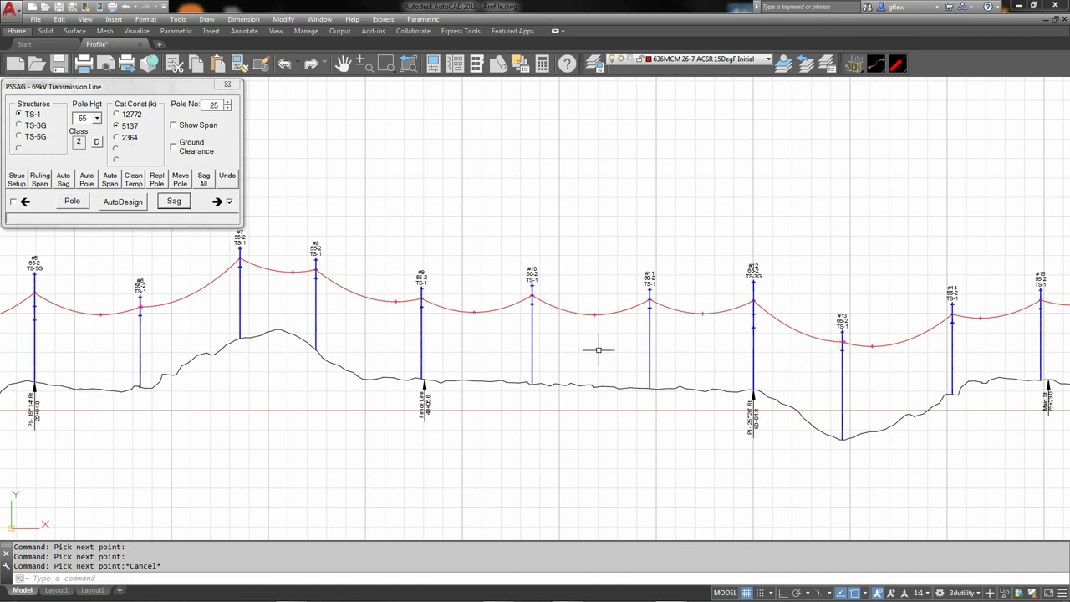
pyautogui.scroll(-4, 599, 349)
pyautogui.moveTo(418, 359); pyautogui.dragTo(376, 359, button='middle')
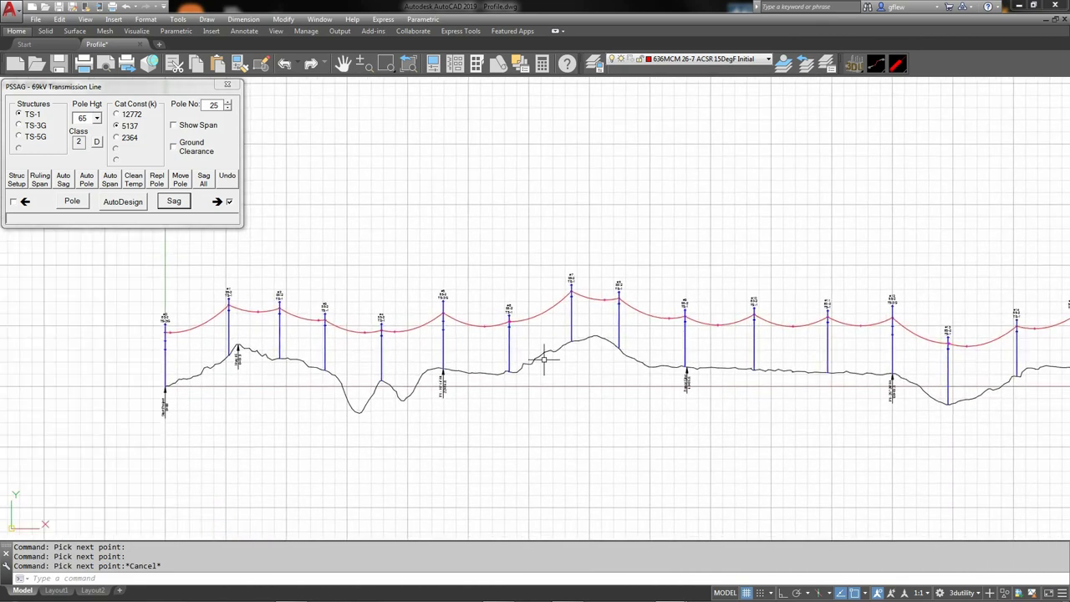
pyautogui.scroll(5, 296, 313)
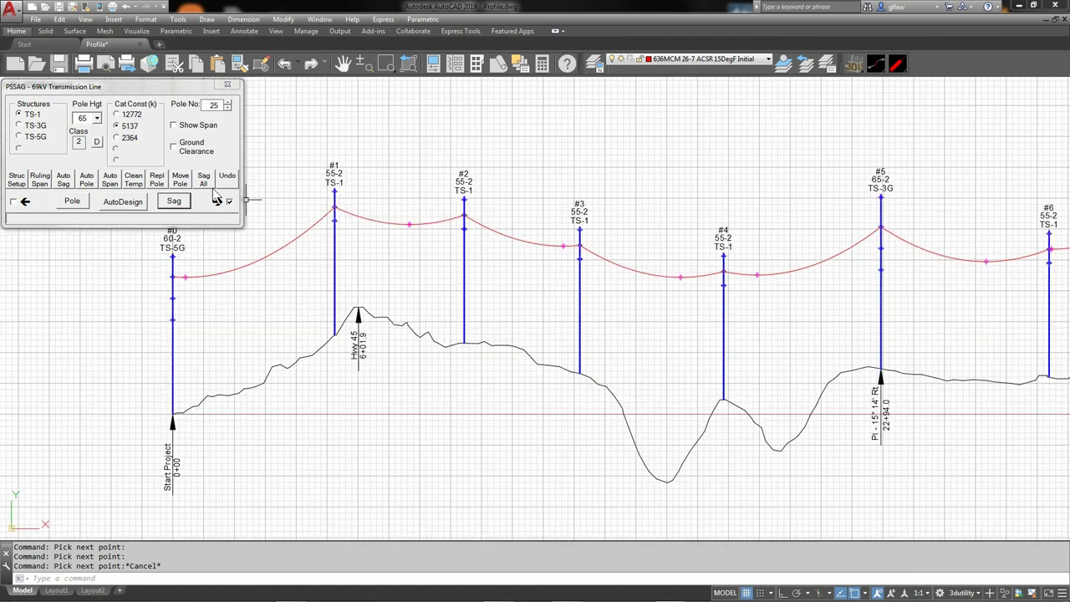
# Step: With catenary constant 2364, span lengths and ground clearance on, sag poles #0 through #2
pyautogui.click(117, 138)
pyautogui.click(197, 126)
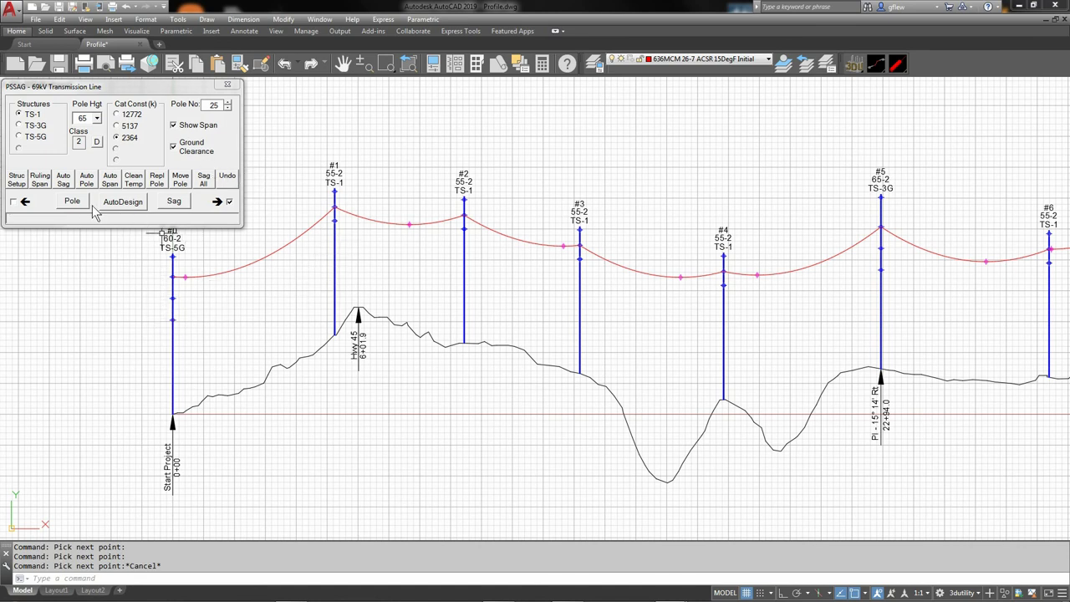
pyautogui.click(172, 201)
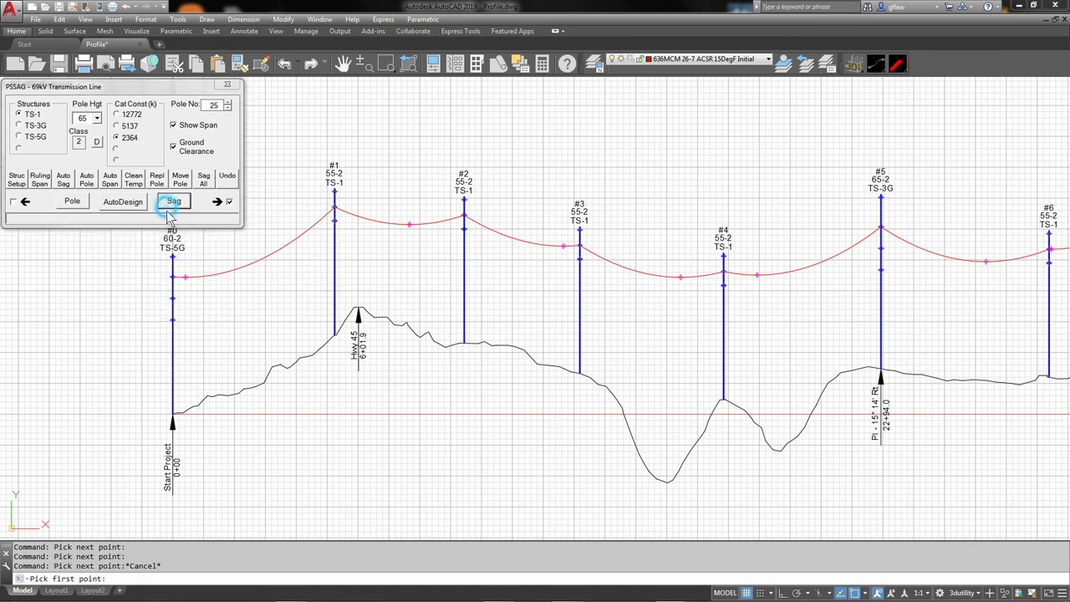
pyautogui.click(174, 318)
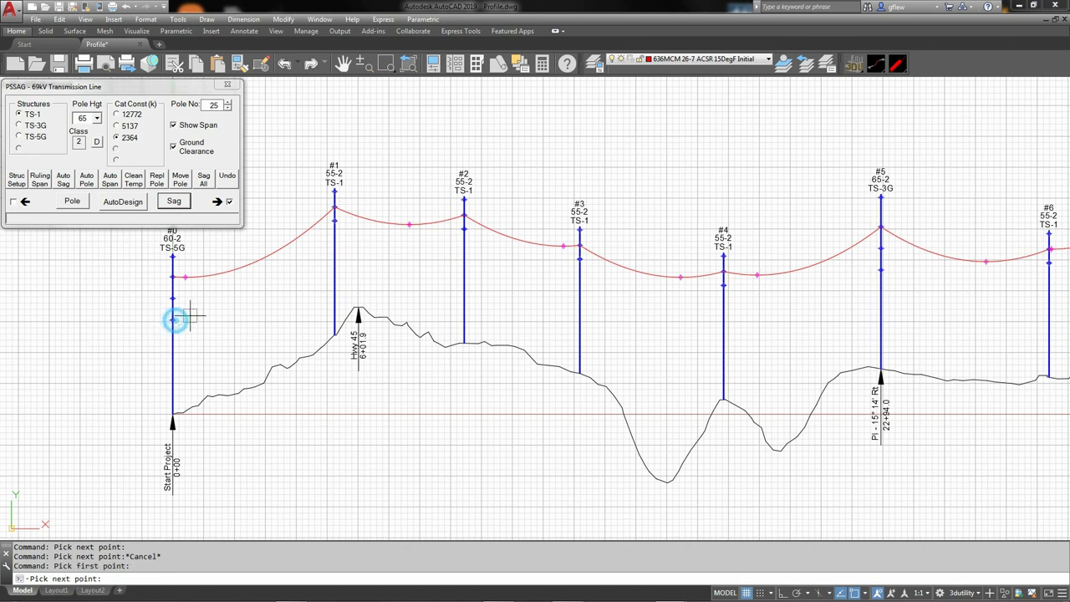
pyautogui.click(333, 219)
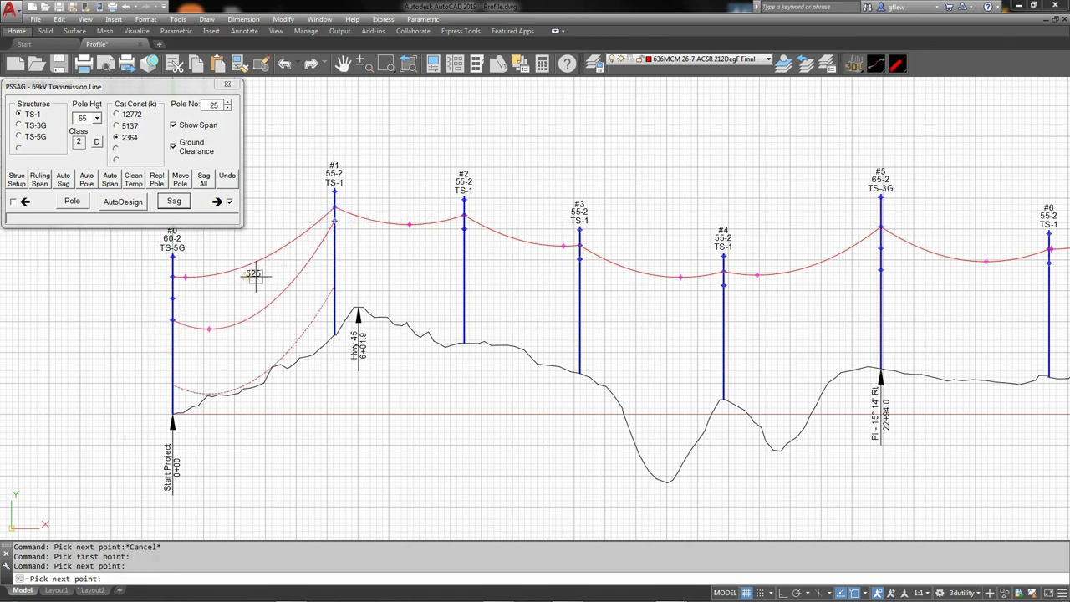
pyautogui.click(464, 227)
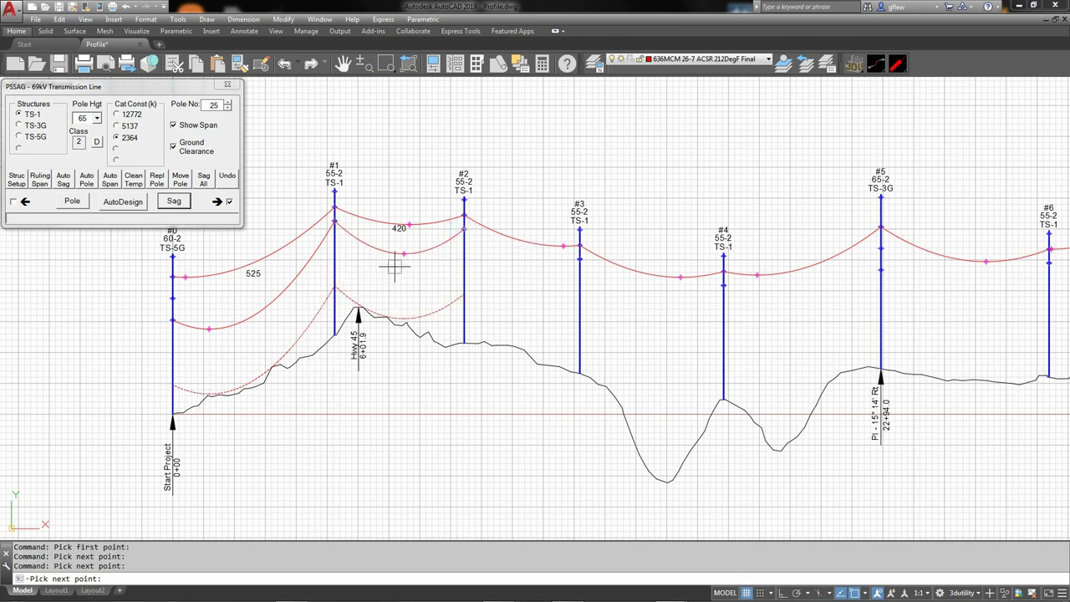
pyautogui.press('Escape')
pyautogui.scroll(-2, 501, 249)
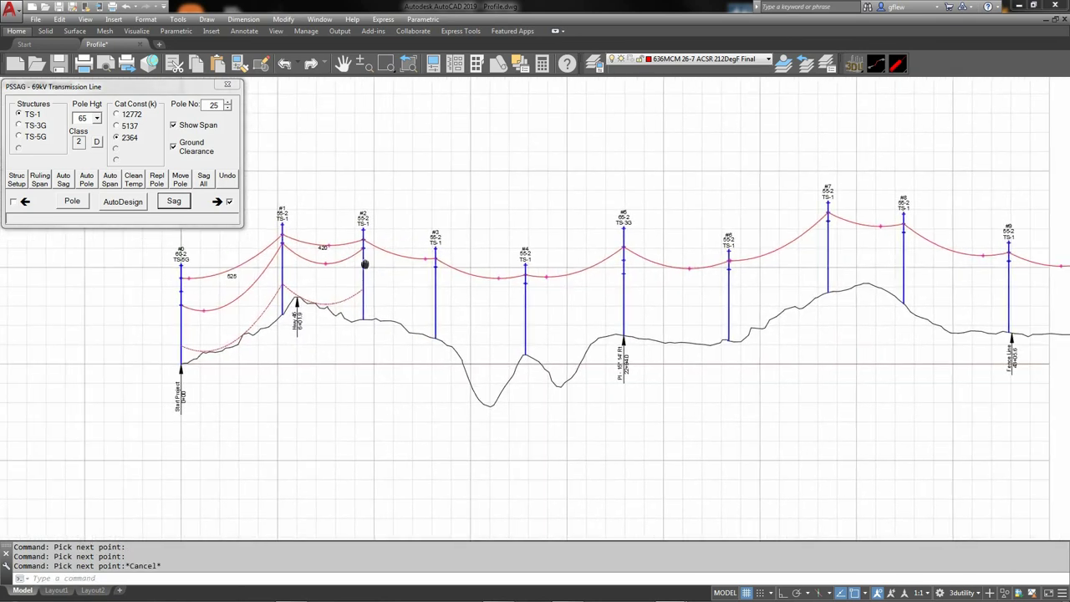
pyautogui.scroll(-4, 357, 267)
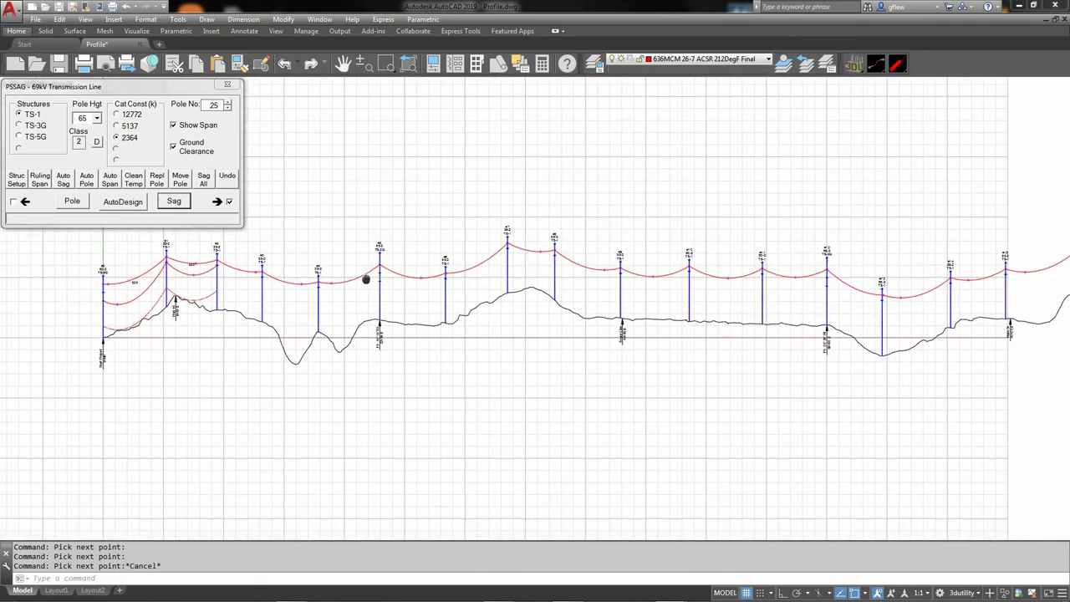
pyautogui.moveTo(366, 279); pyautogui.dragTo(366, 300, button='middle')
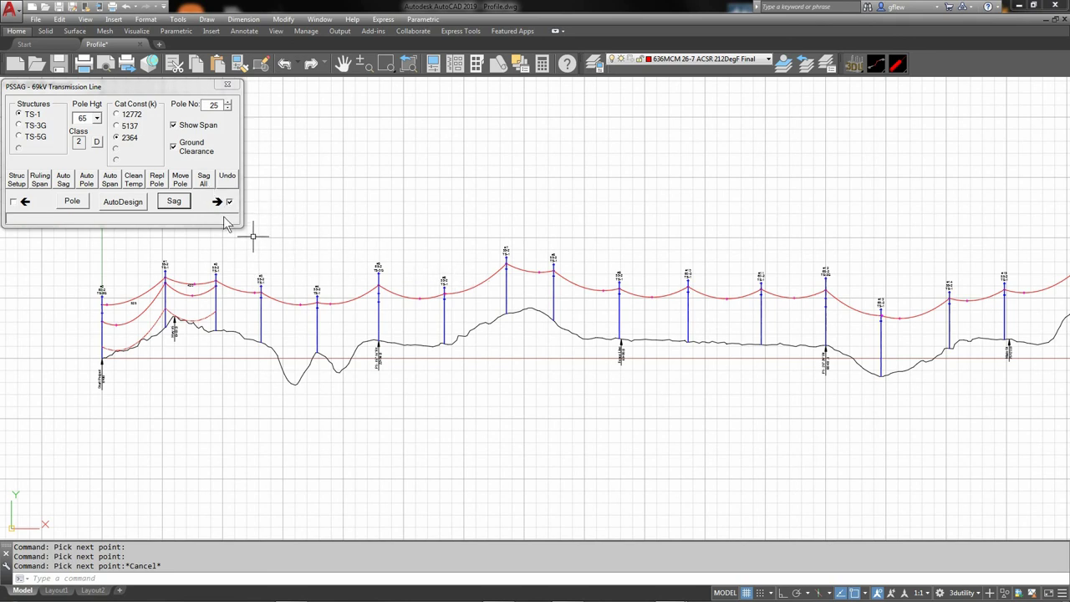
# Step: Replace all sag lines using Sag All, then check the span labels for poles #0–#6
pyautogui.click(204, 181)
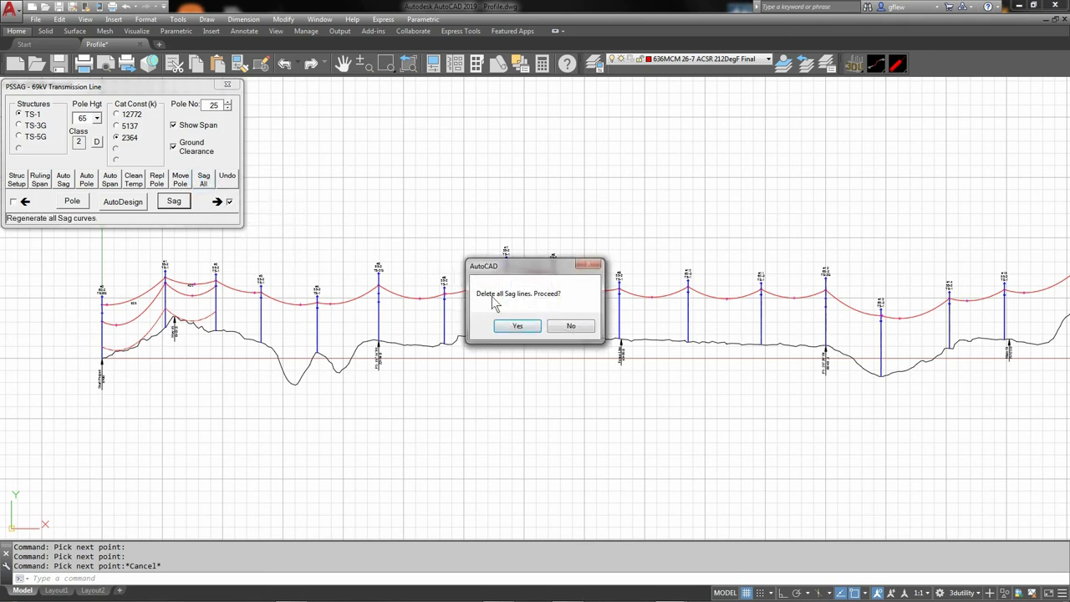
pyautogui.click(528, 326)
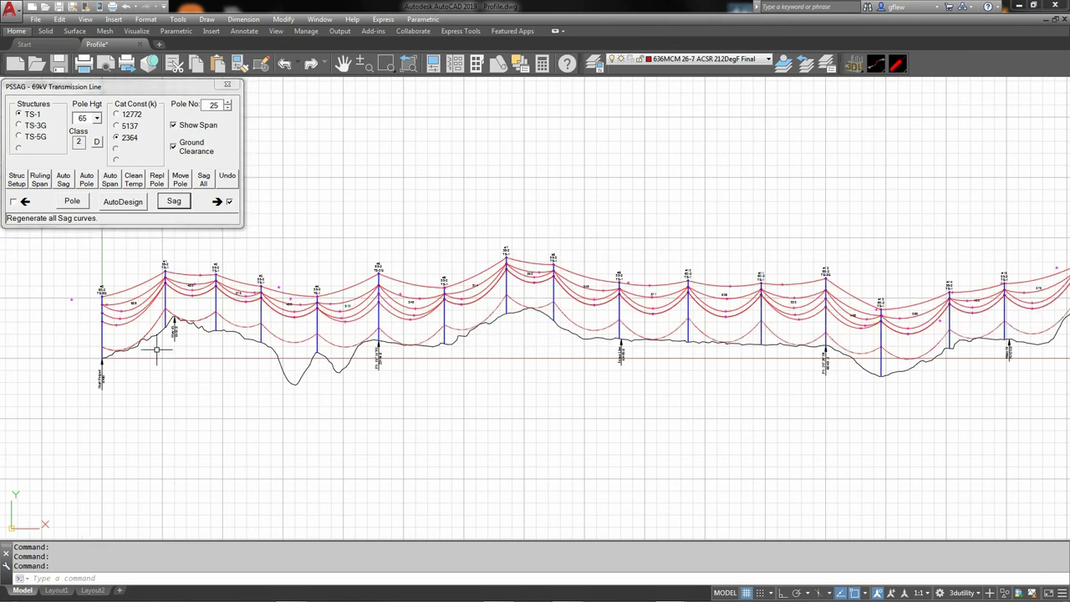
pyautogui.scroll(5, 117, 300)
pyautogui.moveTo(177, 295)
pyautogui.mouseDown(button='middle')
pyautogui.moveTo(246, 299)
pyautogui.moveTo(460, 262)
pyautogui.moveTo(427, 246)
pyautogui.mouseUp(button='middle')
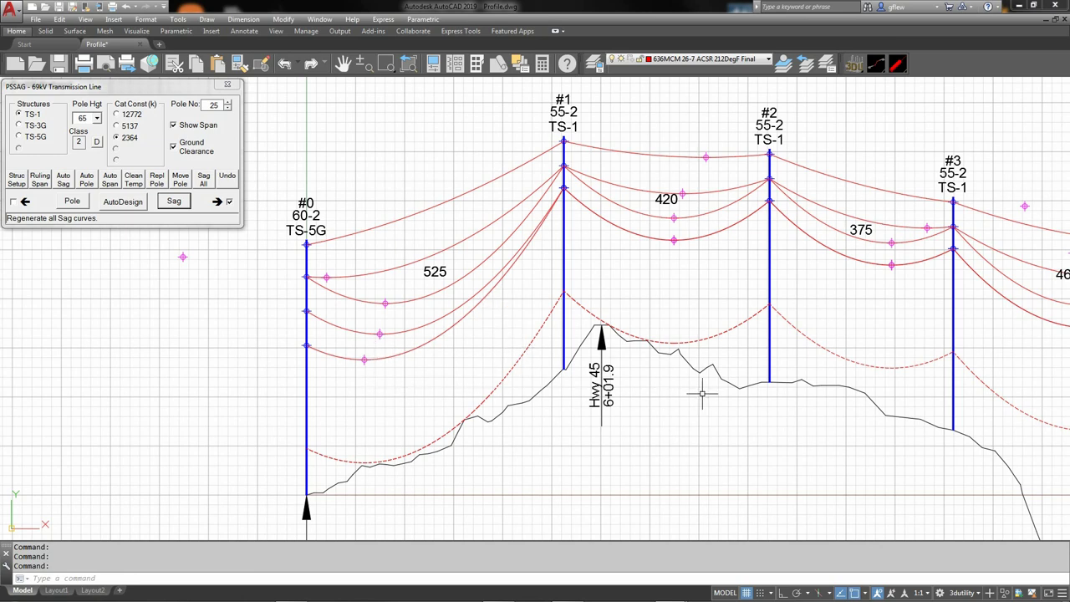
pyautogui.moveTo(700, 389); pyautogui.dragTo(304, 360, button='middle')
pyautogui.moveTo(853, 337); pyautogui.dragTo(605, 350, button='middle')
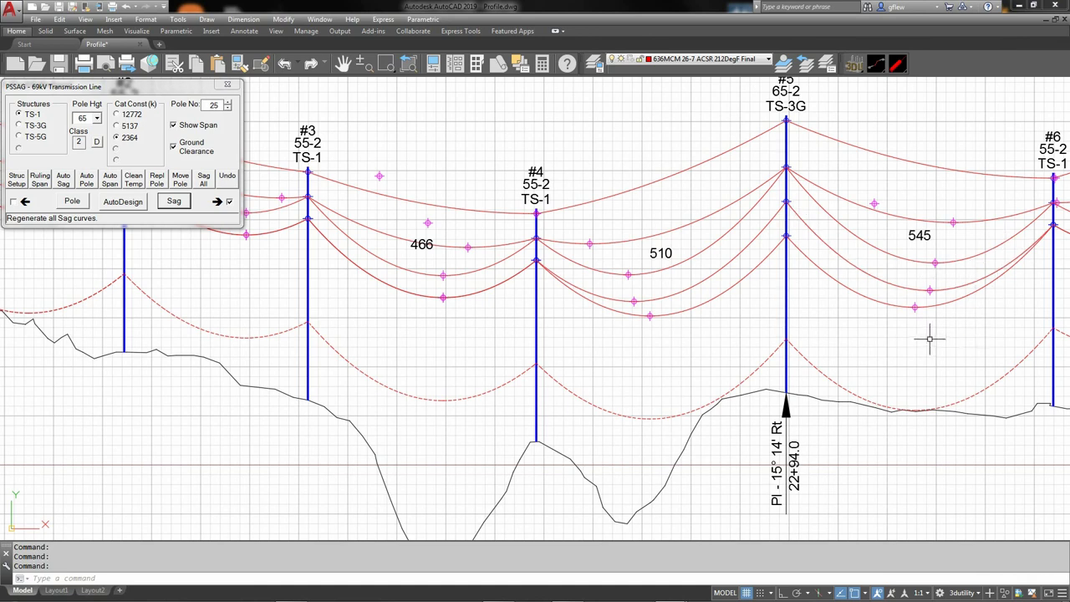
pyautogui.moveTo(928, 334); pyautogui.dragTo(703, 346, button='middle')
pyautogui.scroll(-4, 599, 359)
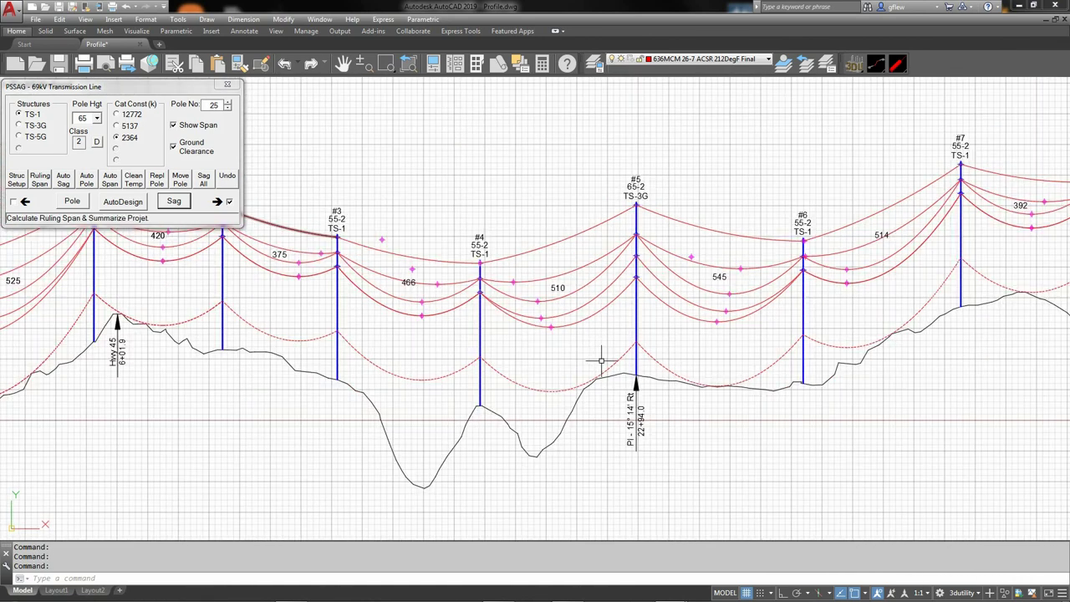
pyautogui.moveTo(602, 307); pyautogui.dragTo(532, 311, button='middle')
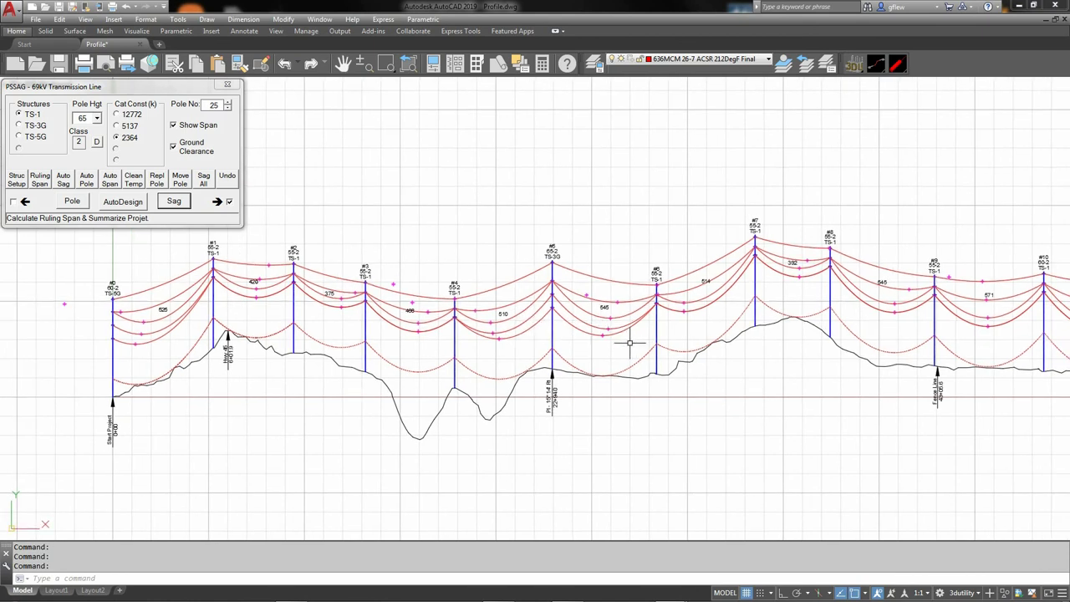